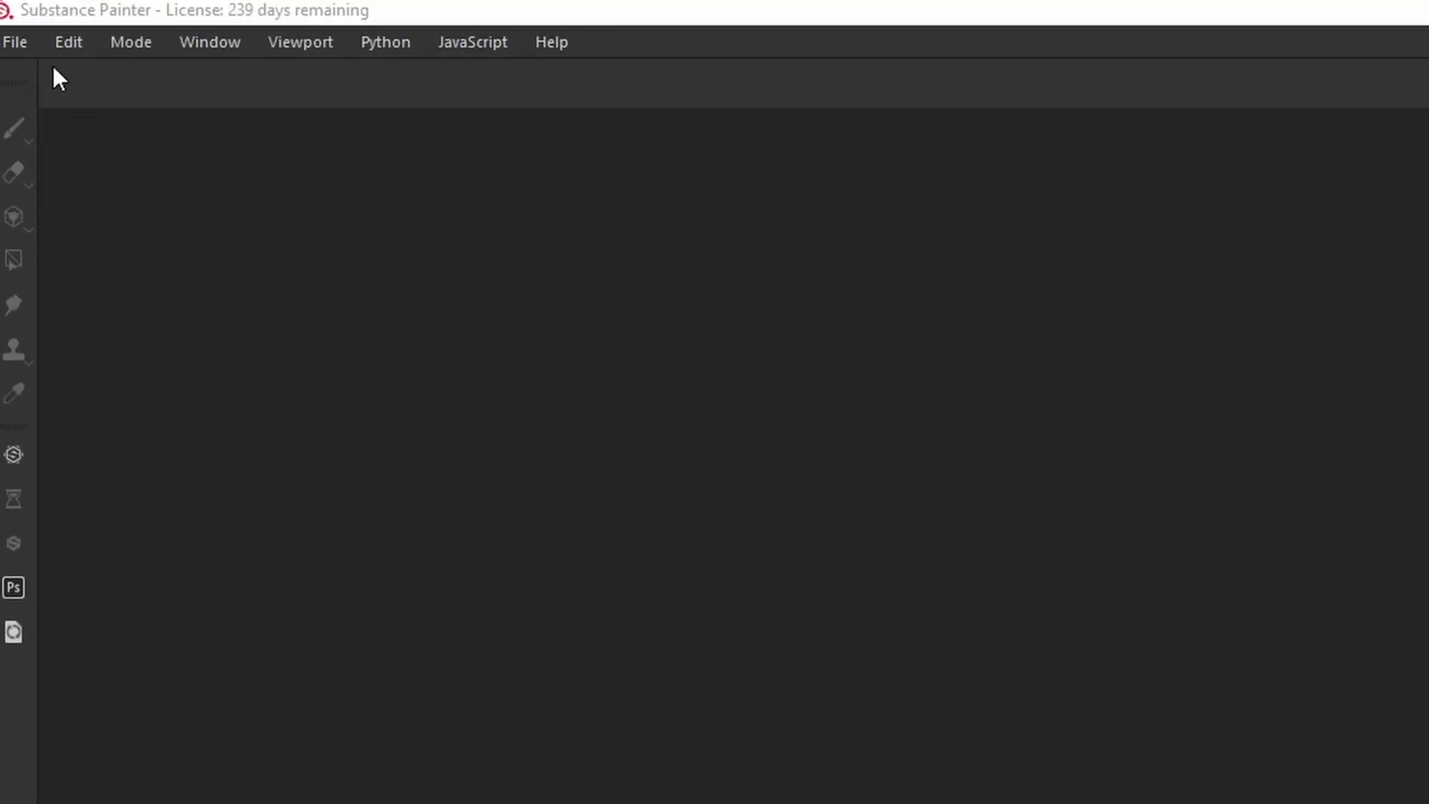
Start a new project without a template and choose White_Wall.fbx from the Mapping_Tutorial folder as its mesh file
{"action": "left_click", "coordinate": [11, 23]}
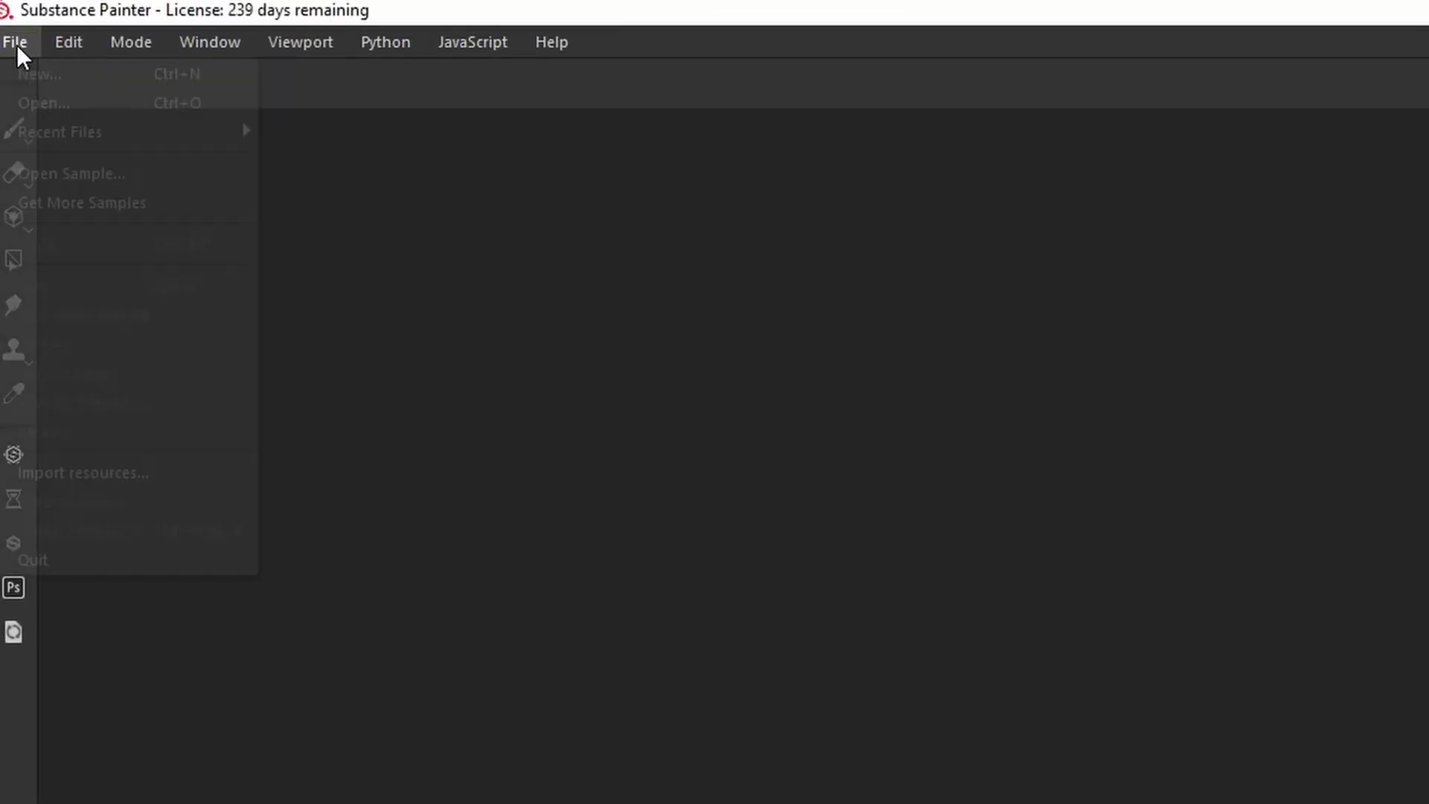
{"action": "left_click", "coordinate": [76, 71]}
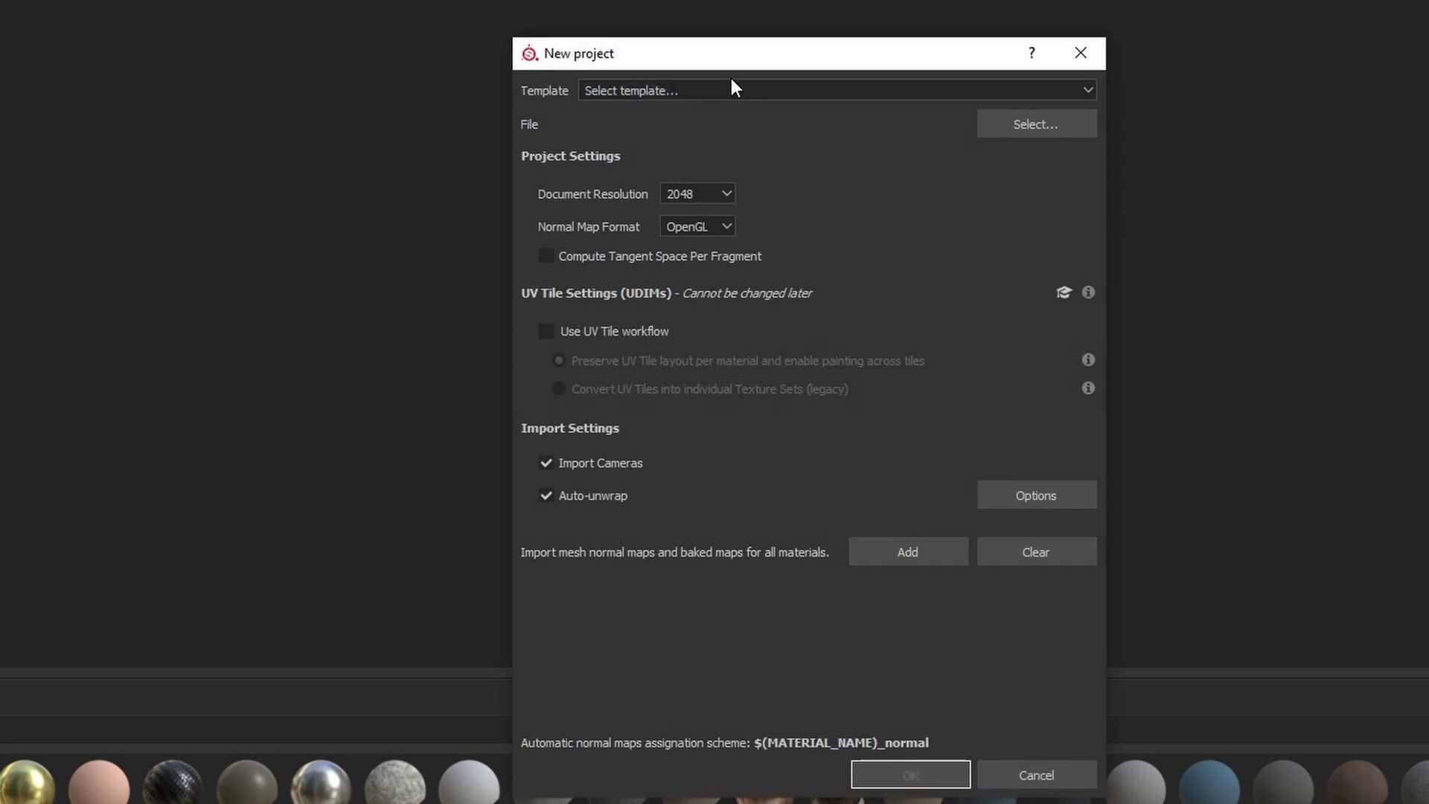
{"action": "left_click", "coordinate": [685, 88]}
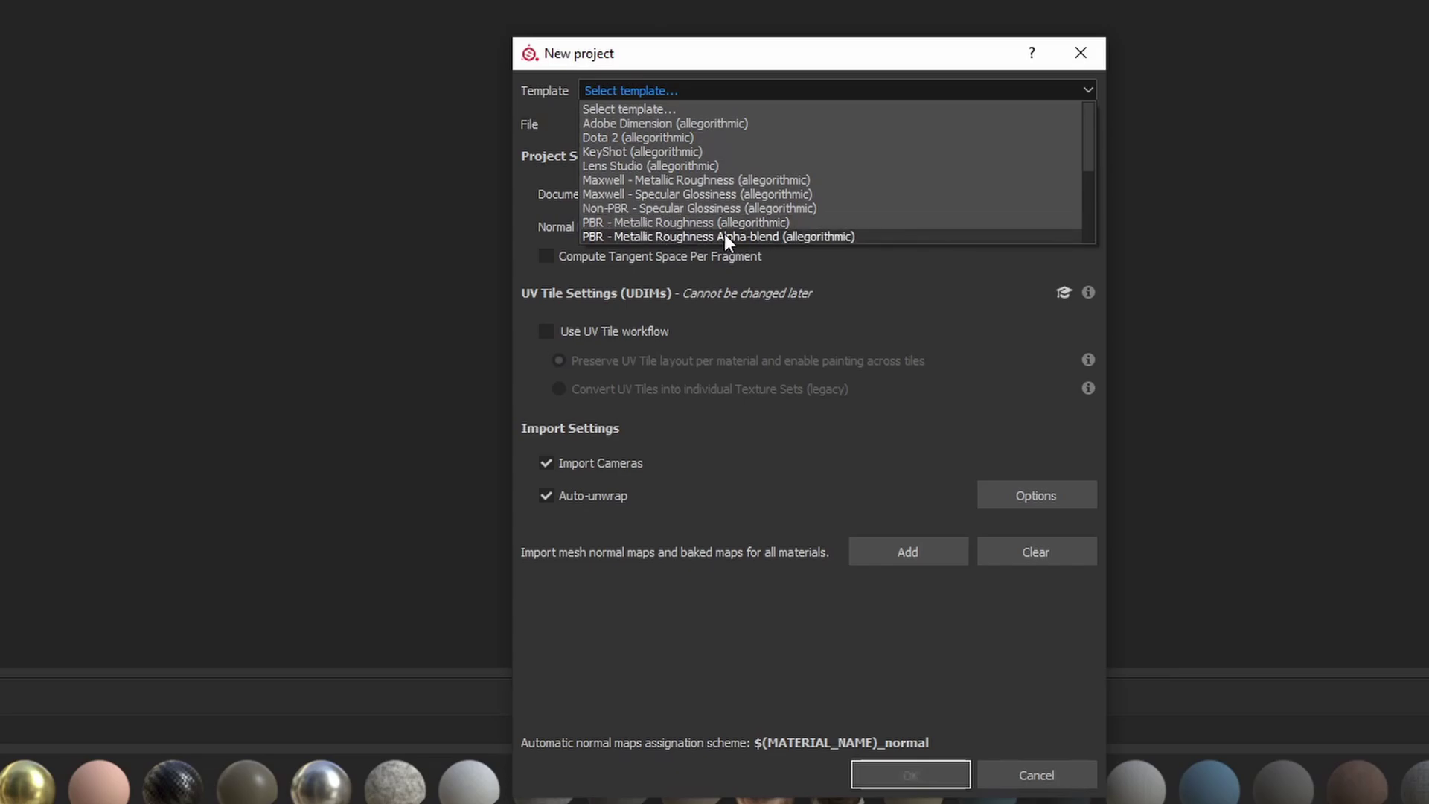
{"action": "left_click", "coordinate": [645, 110]}
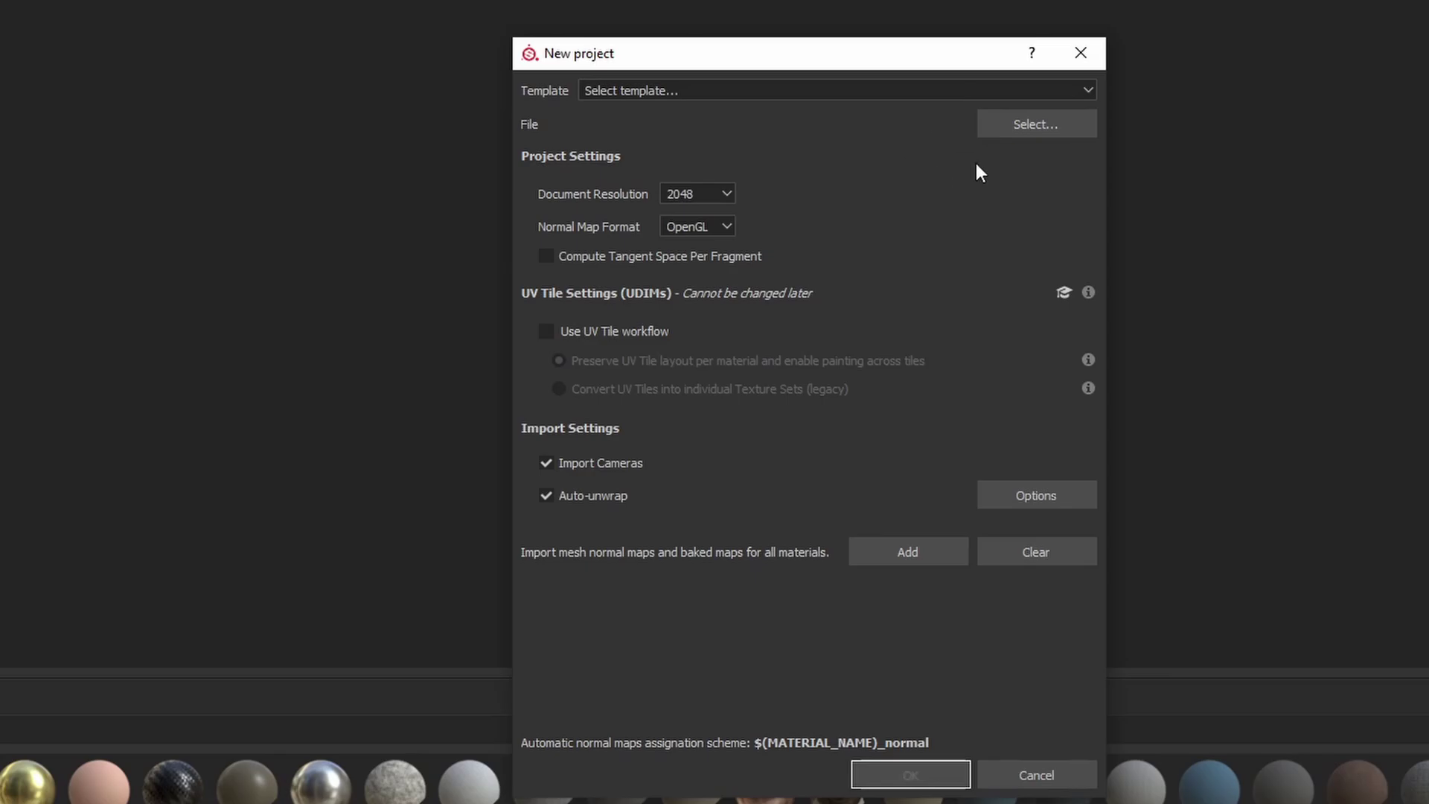
{"action": "left_click", "coordinate": [1042, 128]}
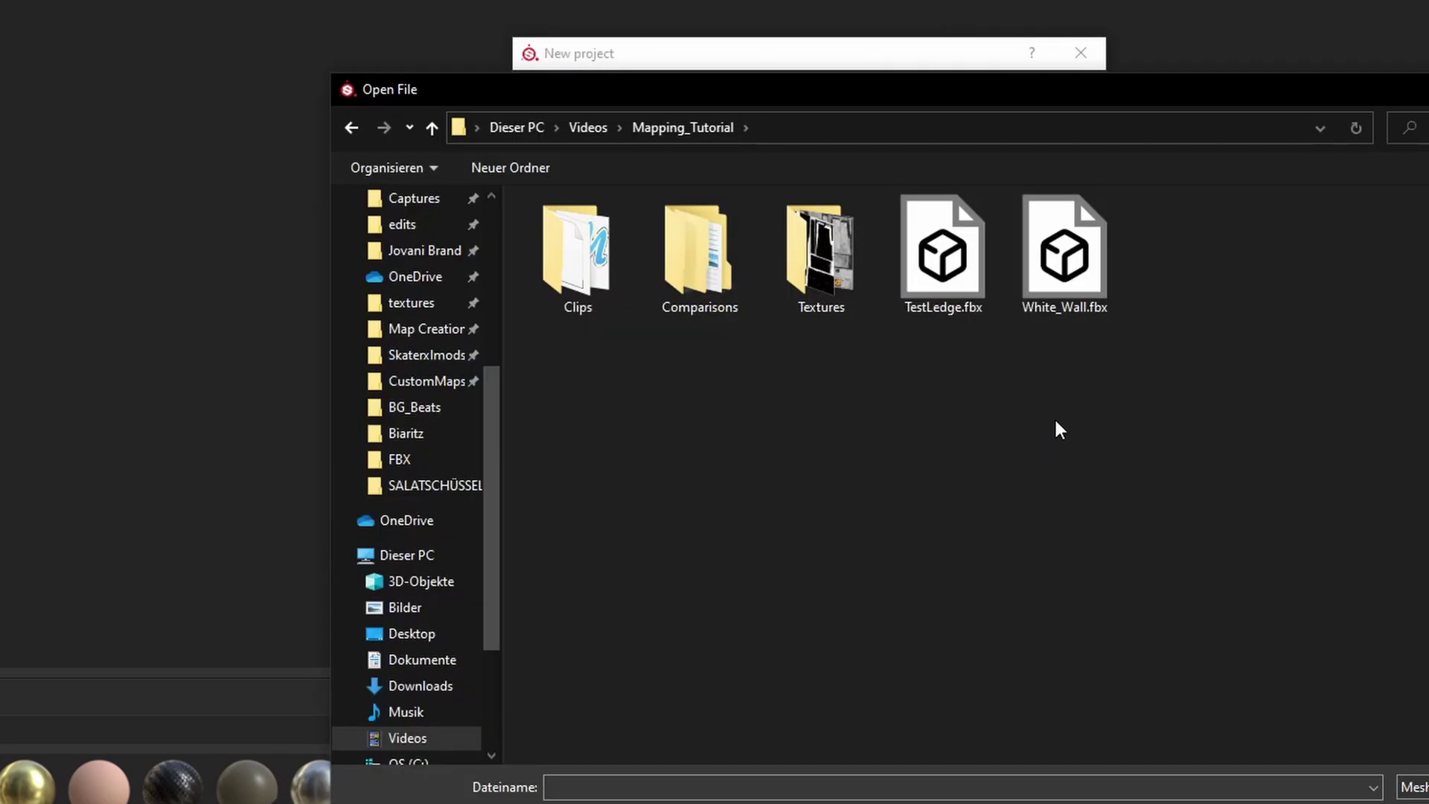
{"action": "left_click", "coordinate": [1065, 309]}
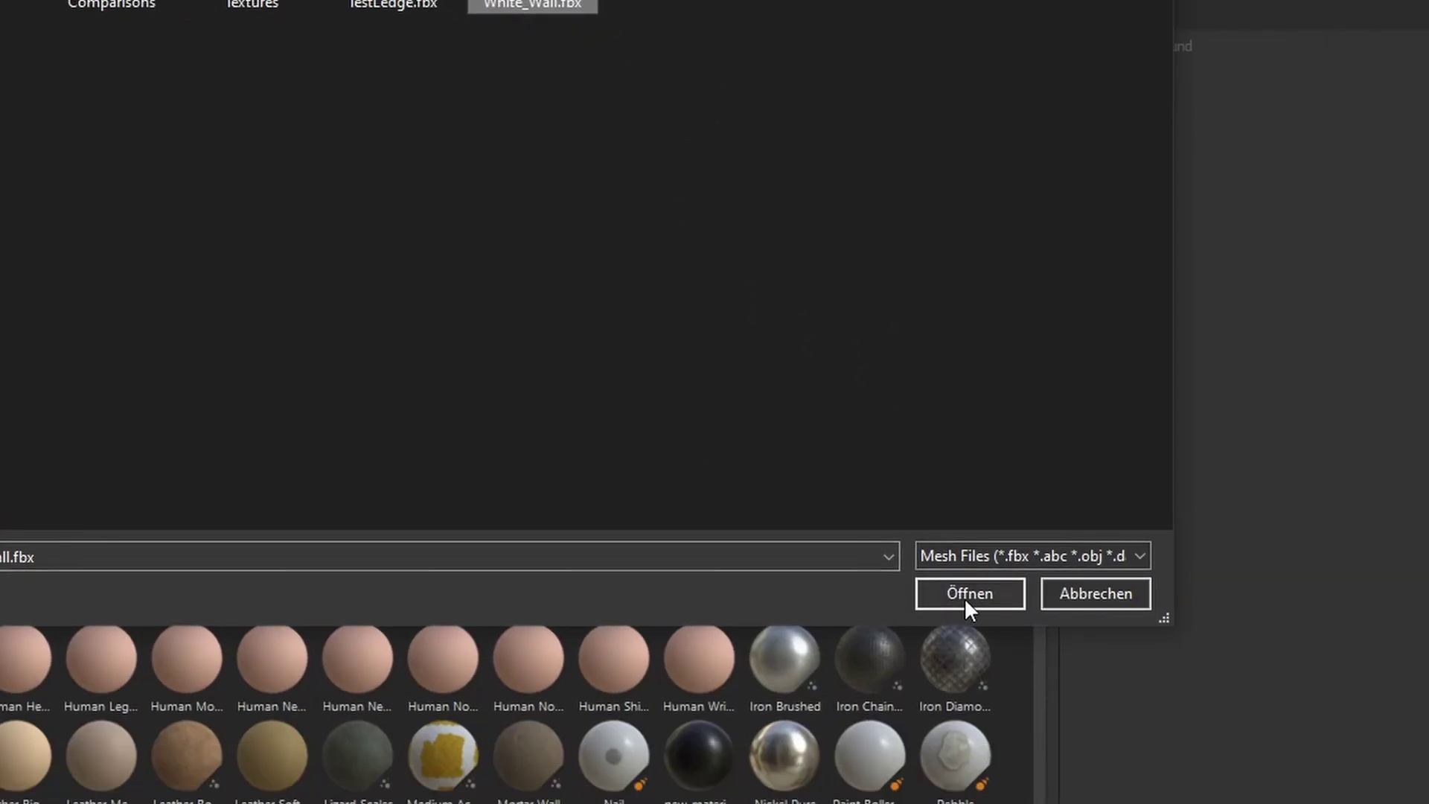
{"action": "left_click", "coordinate": [966, 595]}
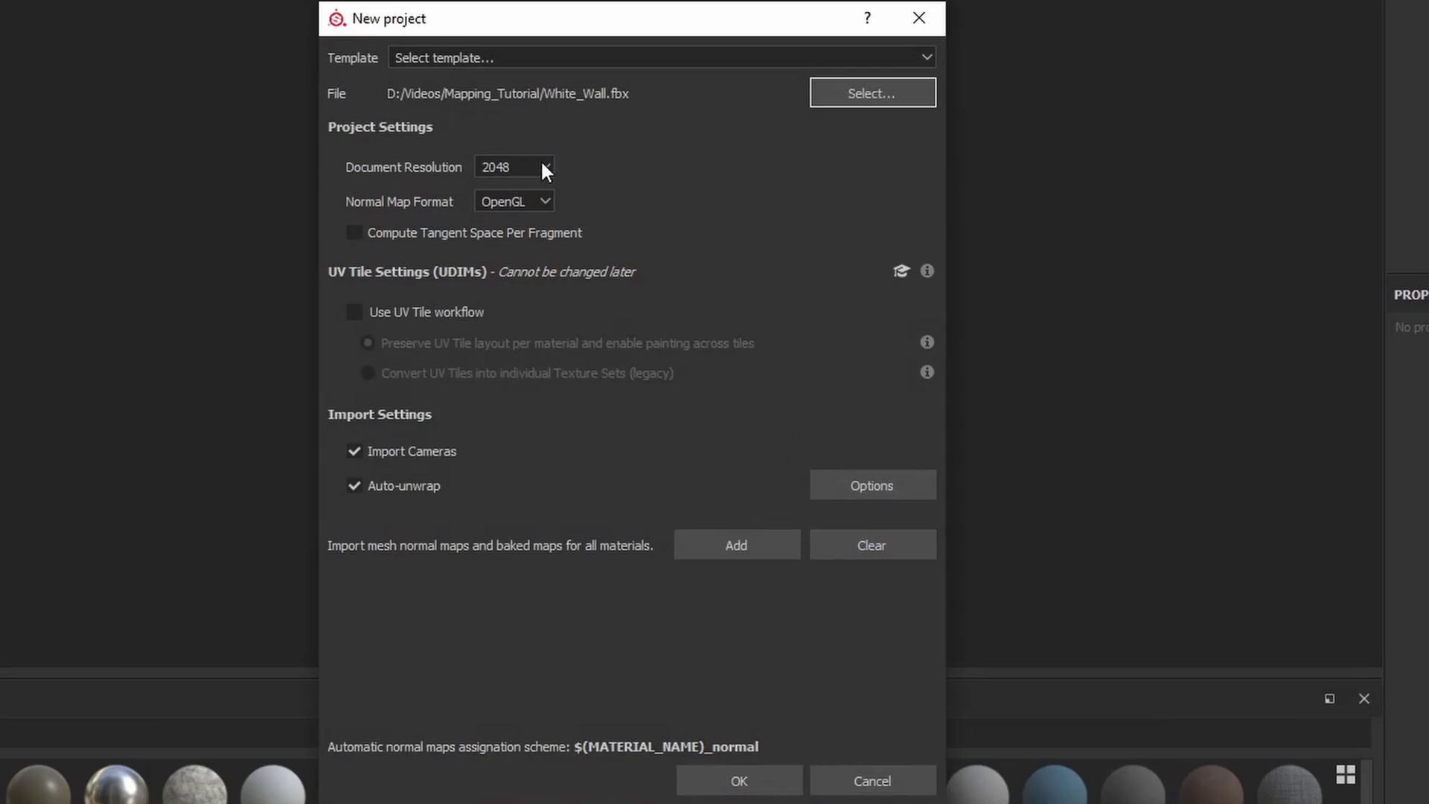
Set the document resolution to 2048 and the normal map format to OpenGL, and create the project
{"action": "left_click", "coordinate": [539, 171]}
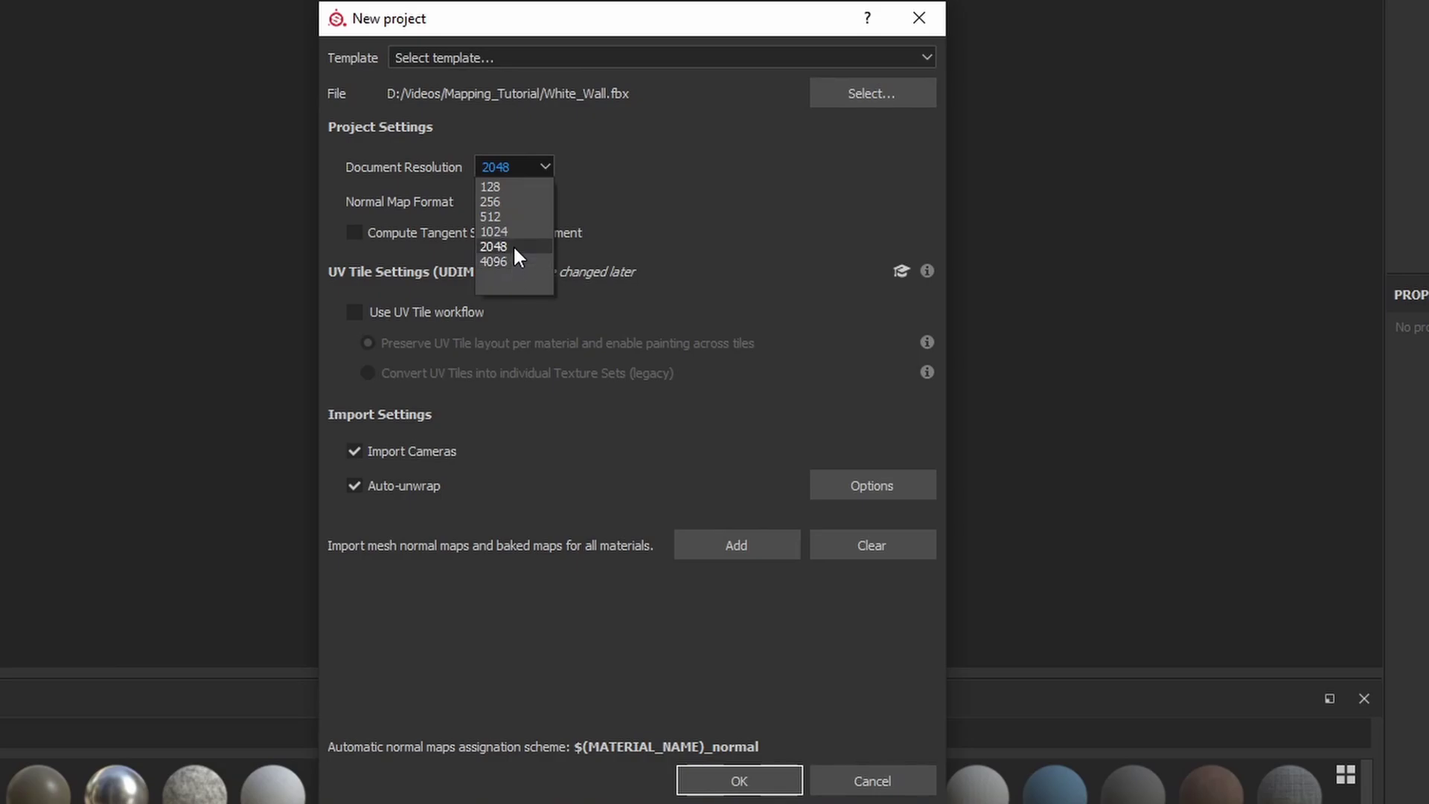
{"action": "left_click", "coordinate": [514, 247]}
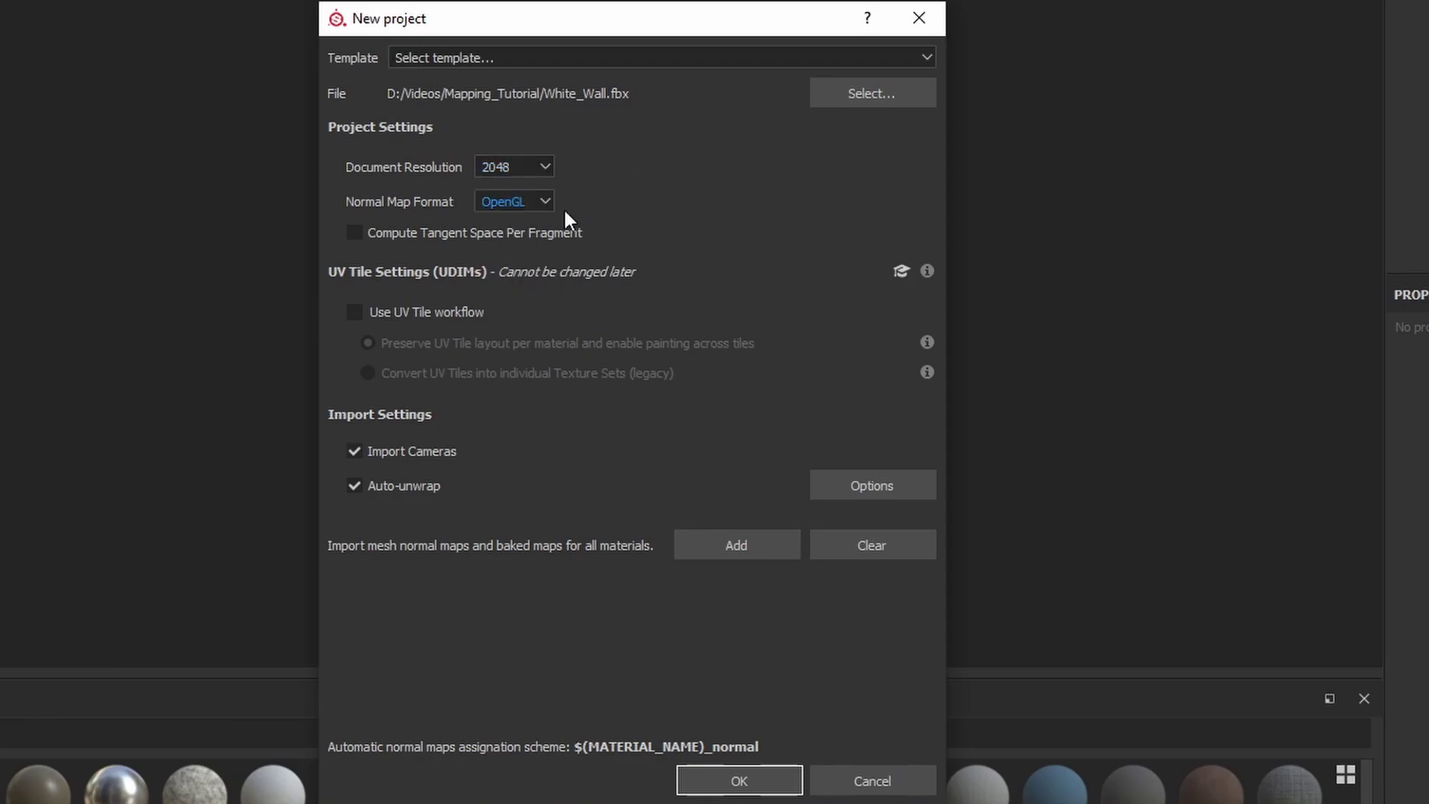
{"action": "left_click", "coordinate": [529, 203]}
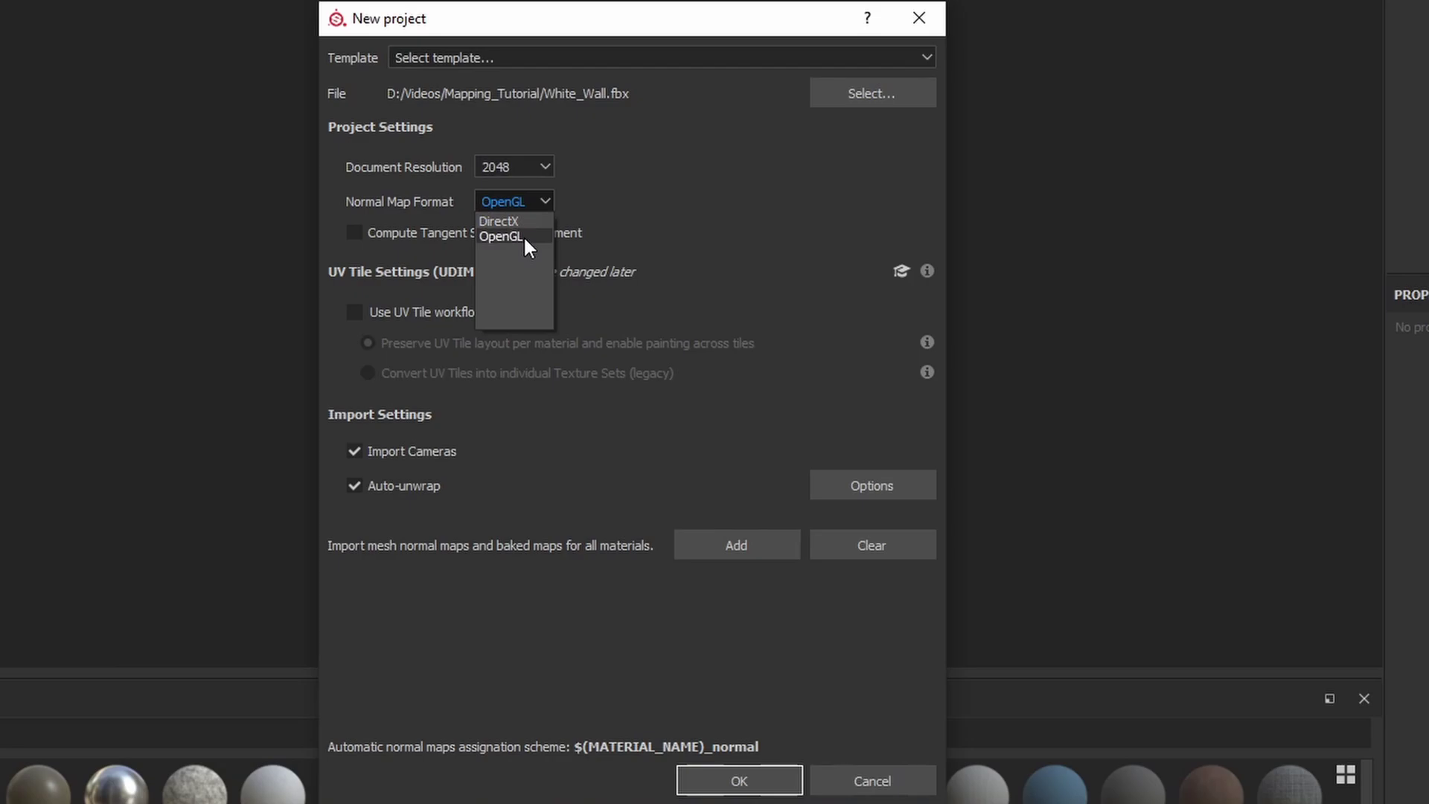
{"action": "left_click", "coordinate": [524, 236]}
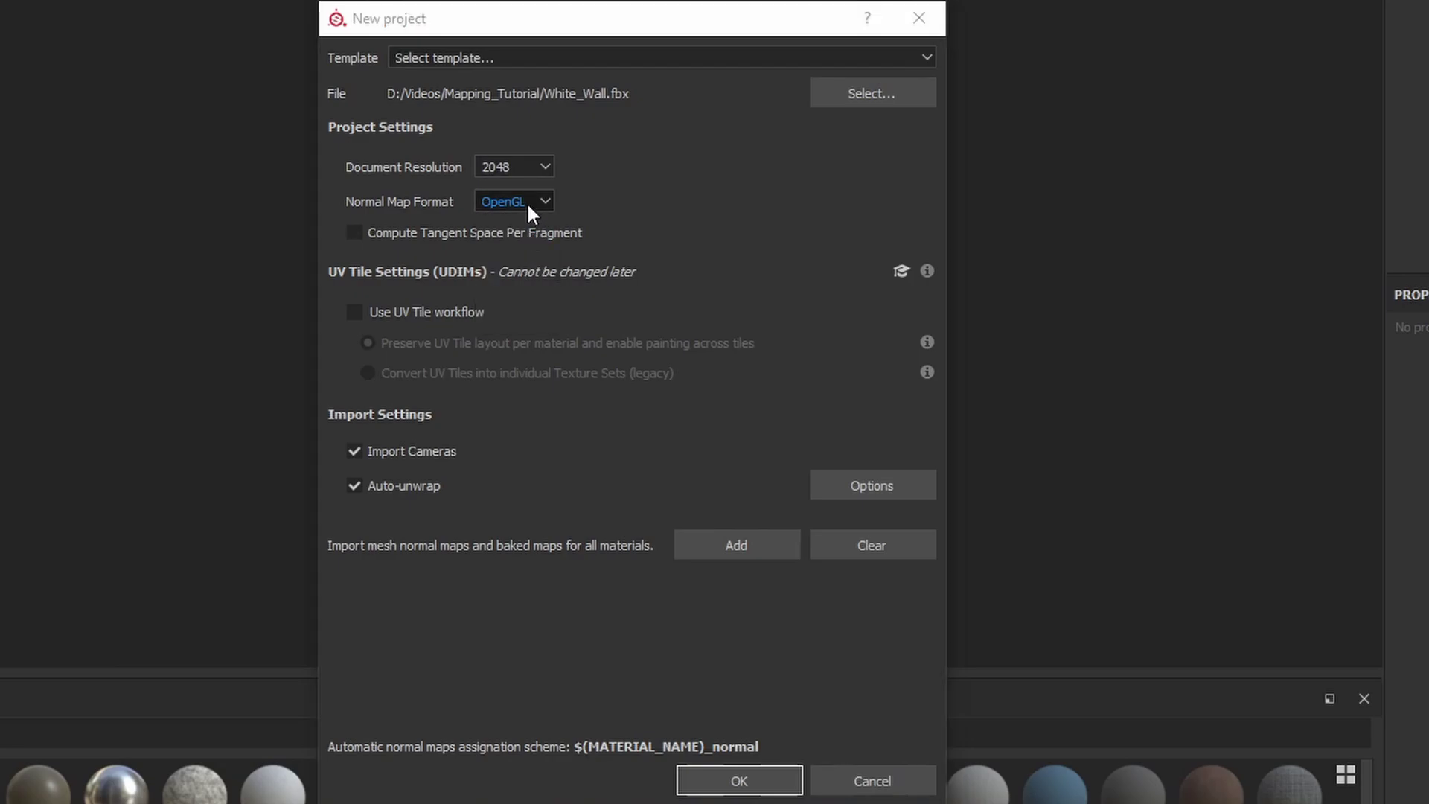
{"action": "left_click", "coordinate": [524, 201]}
{"action": "left_click", "coordinate": [506, 238]}
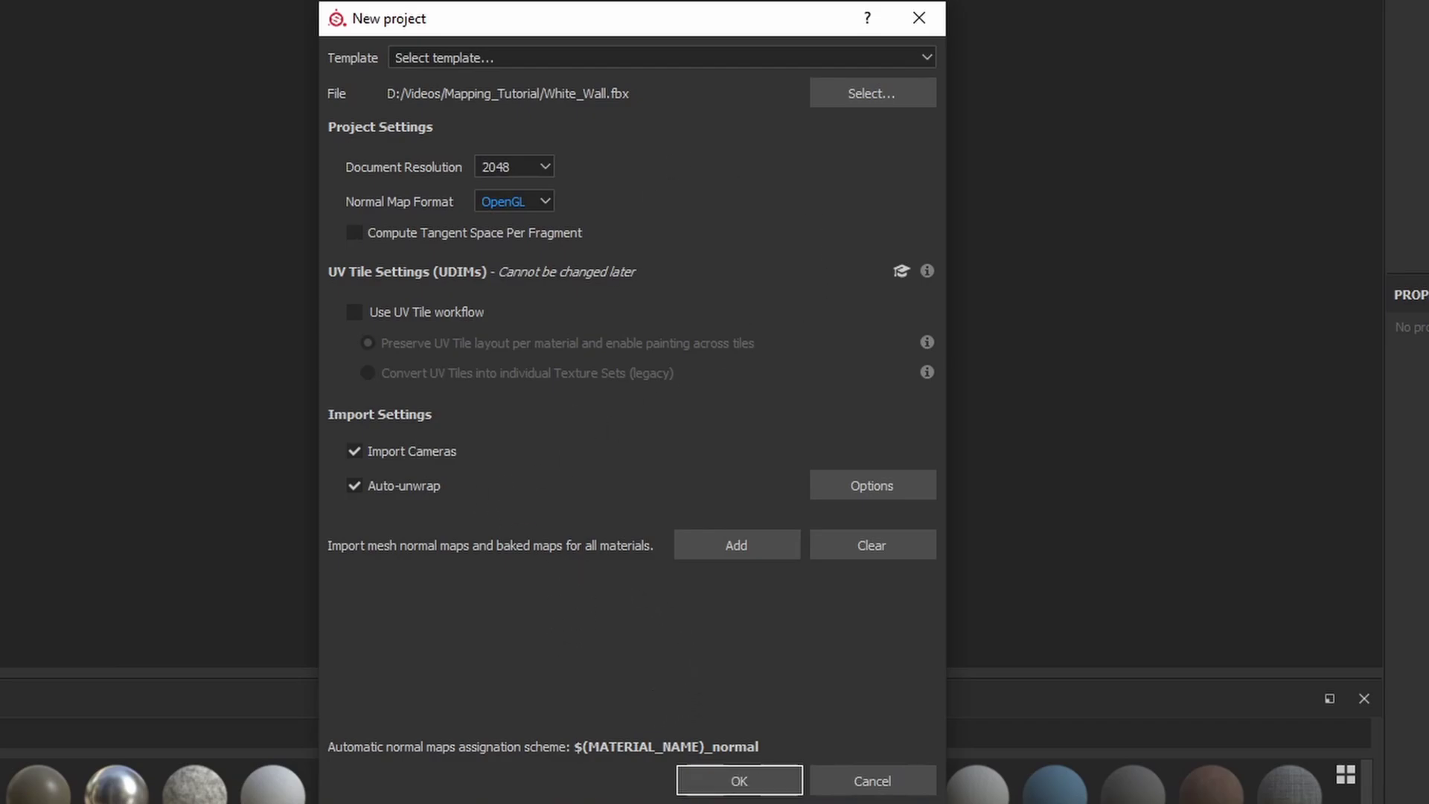
{"action": "left_click", "coordinate": [736, 781]}
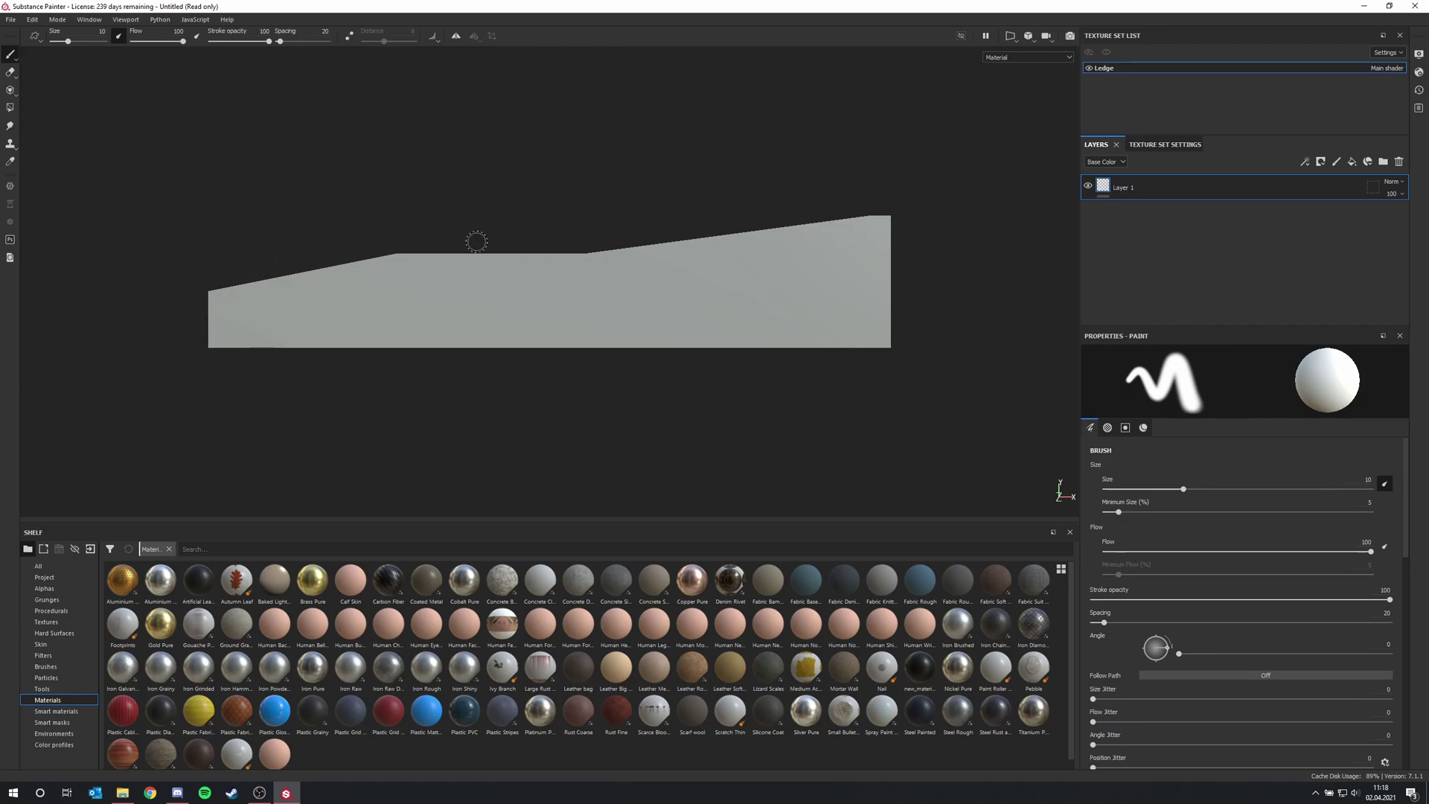
{"action": "mouse_move", "coordinate": [450, 233]}
{"action": "left_mouse_down", "text": "alt"}
{"action": "mouse_move", "coordinate": [469, 271]}
{"action": "mouse_move", "coordinate": [708, 275]}
{"action": "mouse_move", "coordinate": [856, 236]}
{"action": "mouse_move", "coordinate": [364, 281]}
{"action": "mouse_move", "coordinate": [654, 286]}
{"action": "mouse_move", "coordinate": [775, 309]}
{"action": "mouse_move", "coordinate": [498, 306]}
{"action": "mouse_move", "coordinate": [603, 344]}
{"action": "mouse_move", "coordinate": [614, 290]}
{"action": "mouse_move", "coordinate": [788, 335]}
{"action": "mouse_move", "coordinate": [670, 364]}
{"action": "mouse_move", "coordinate": [640, 339]}
{"action": "left_mouse_up", "text": "alt"}
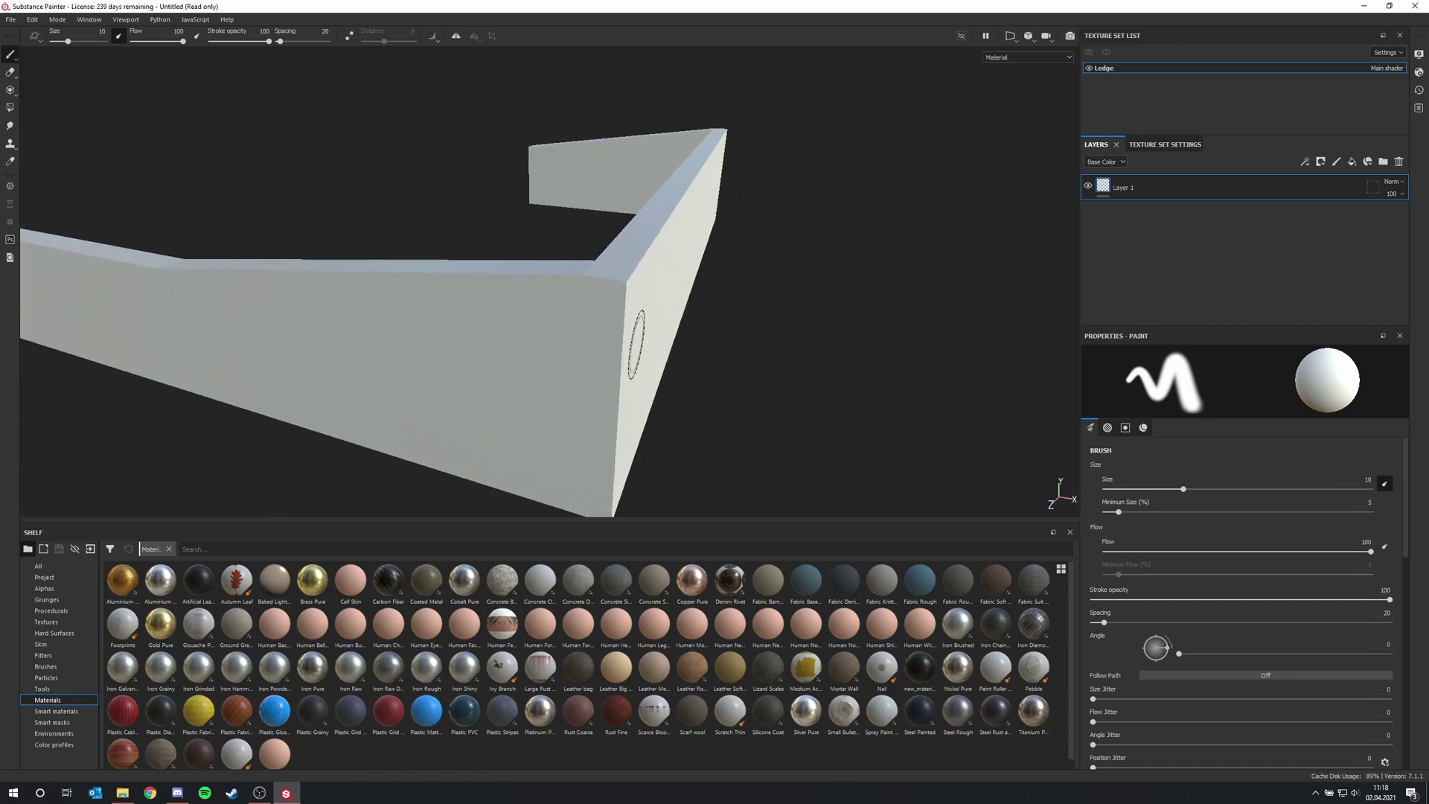
{"action": "scroll", "coordinate": [637, 344], "scroll_direction": "down", "scroll_amount": 3}
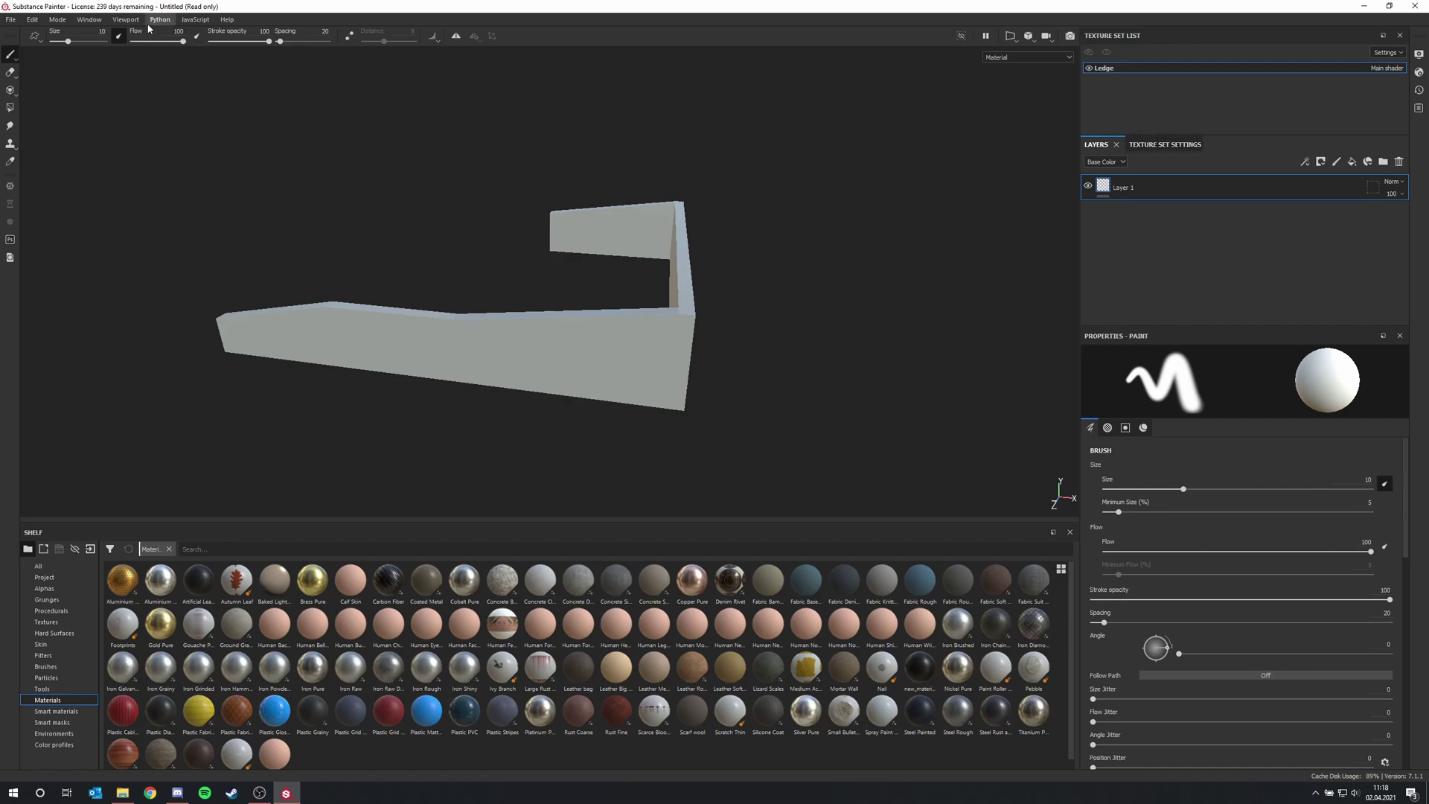
{"action": "left_click", "coordinate": [91, 20]}
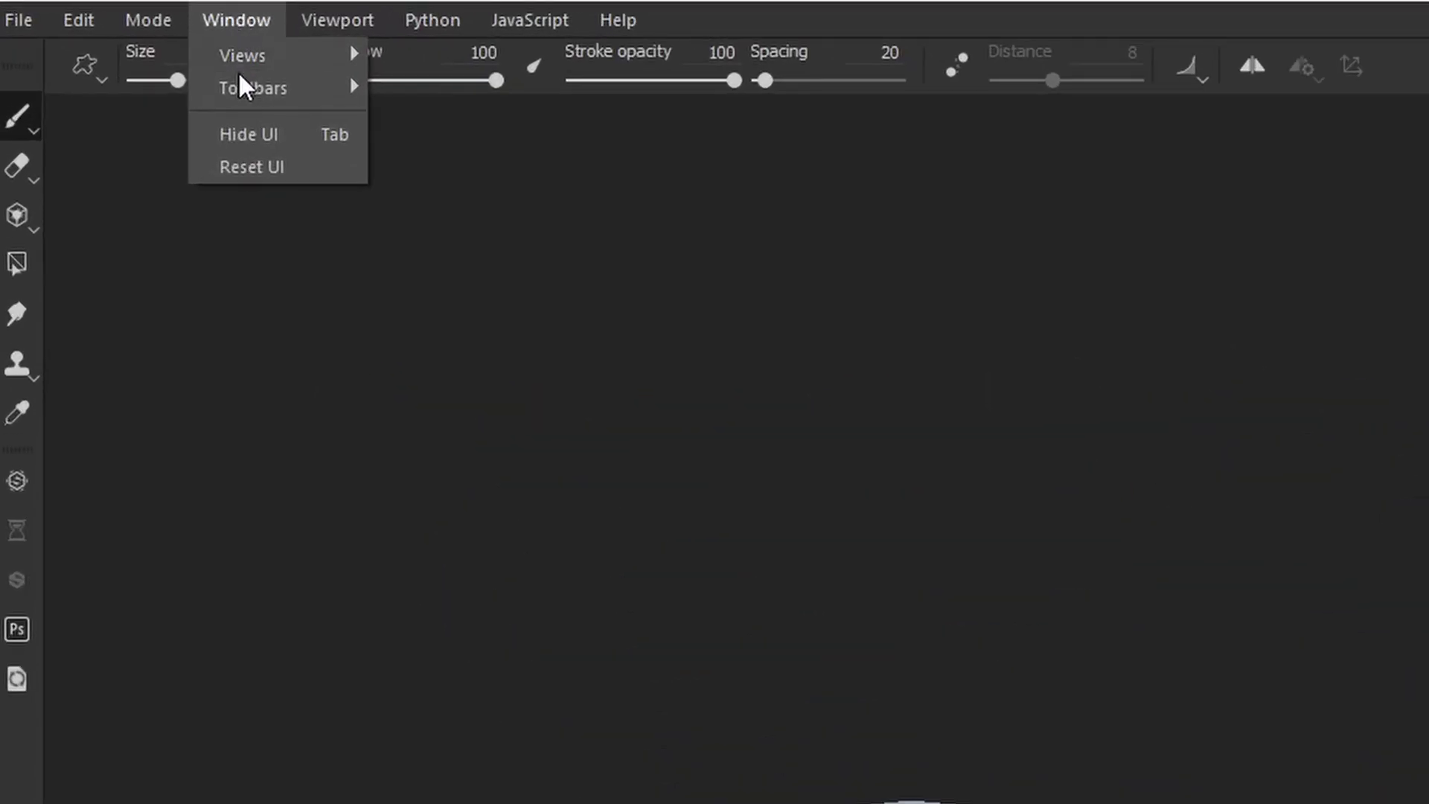
{"action": "mouse_move", "coordinate": [90, 44]}
{"action": "mouse_move", "coordinate": [245, 56]}
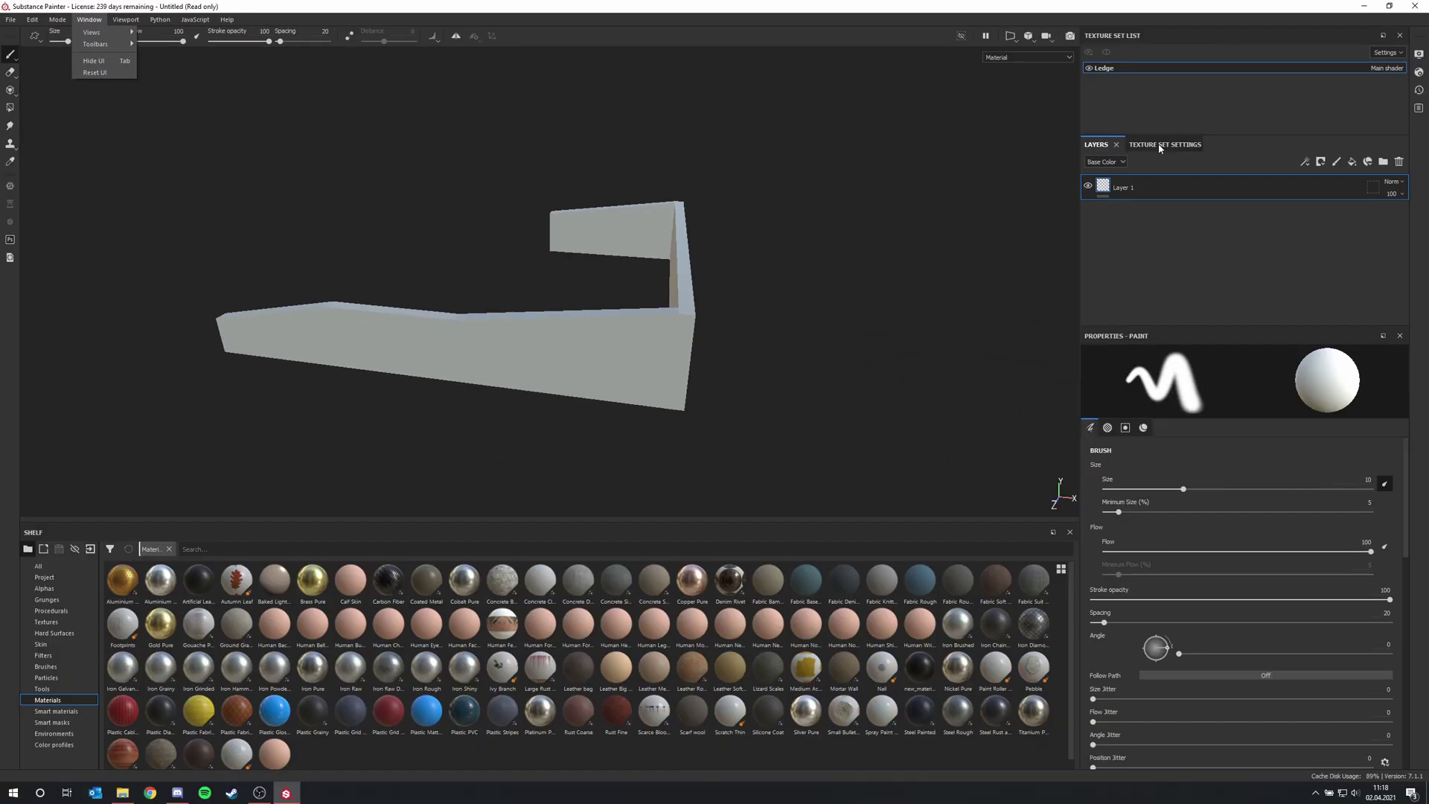
Bake all seven mesh maps for the Ledge texture set at the 512 output size
{"action": "left_click", "coordinate": [1428, 371]}
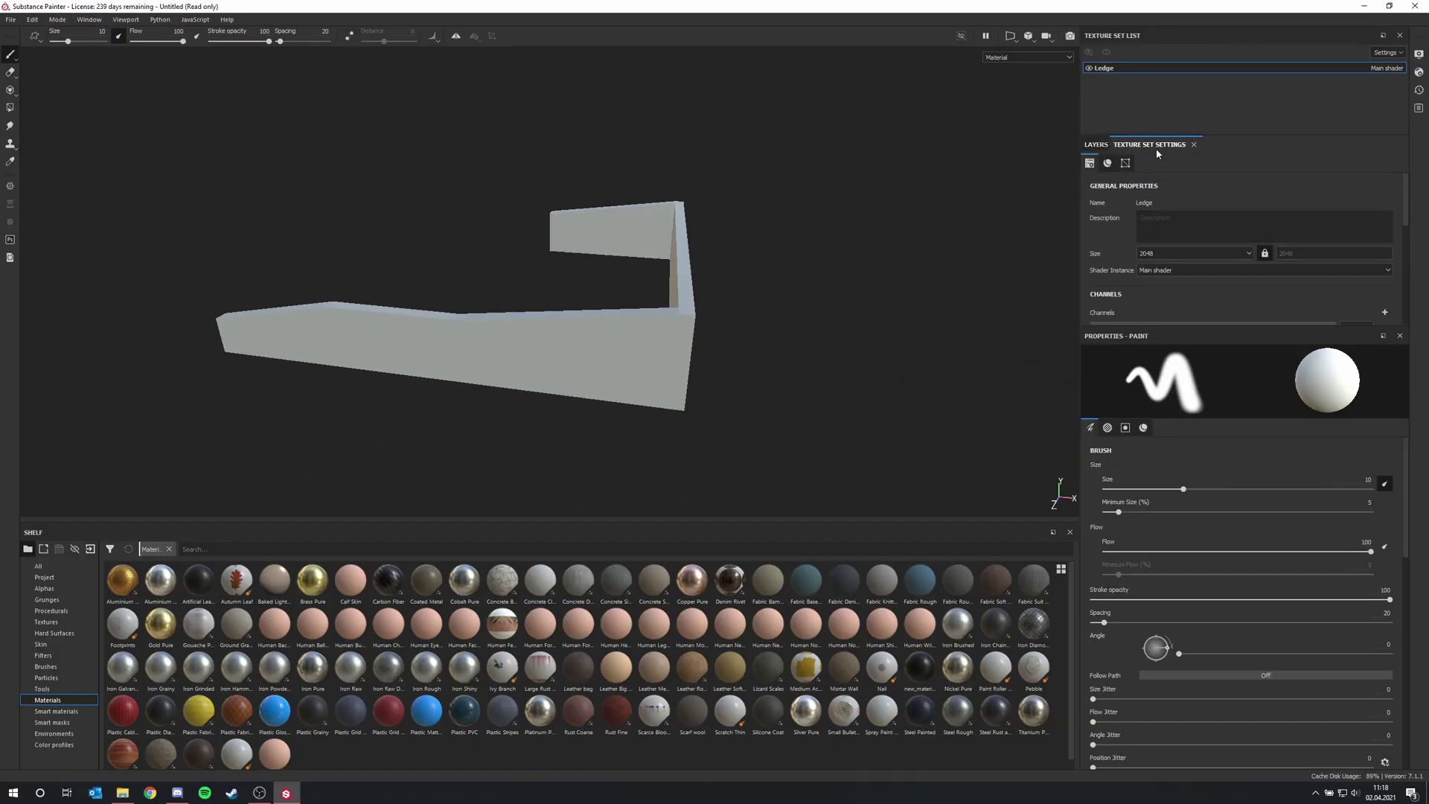
{"action": "scroll", "coordinate": [1184, 277], "scroll_direction": "down", "scroll_amount": 6}
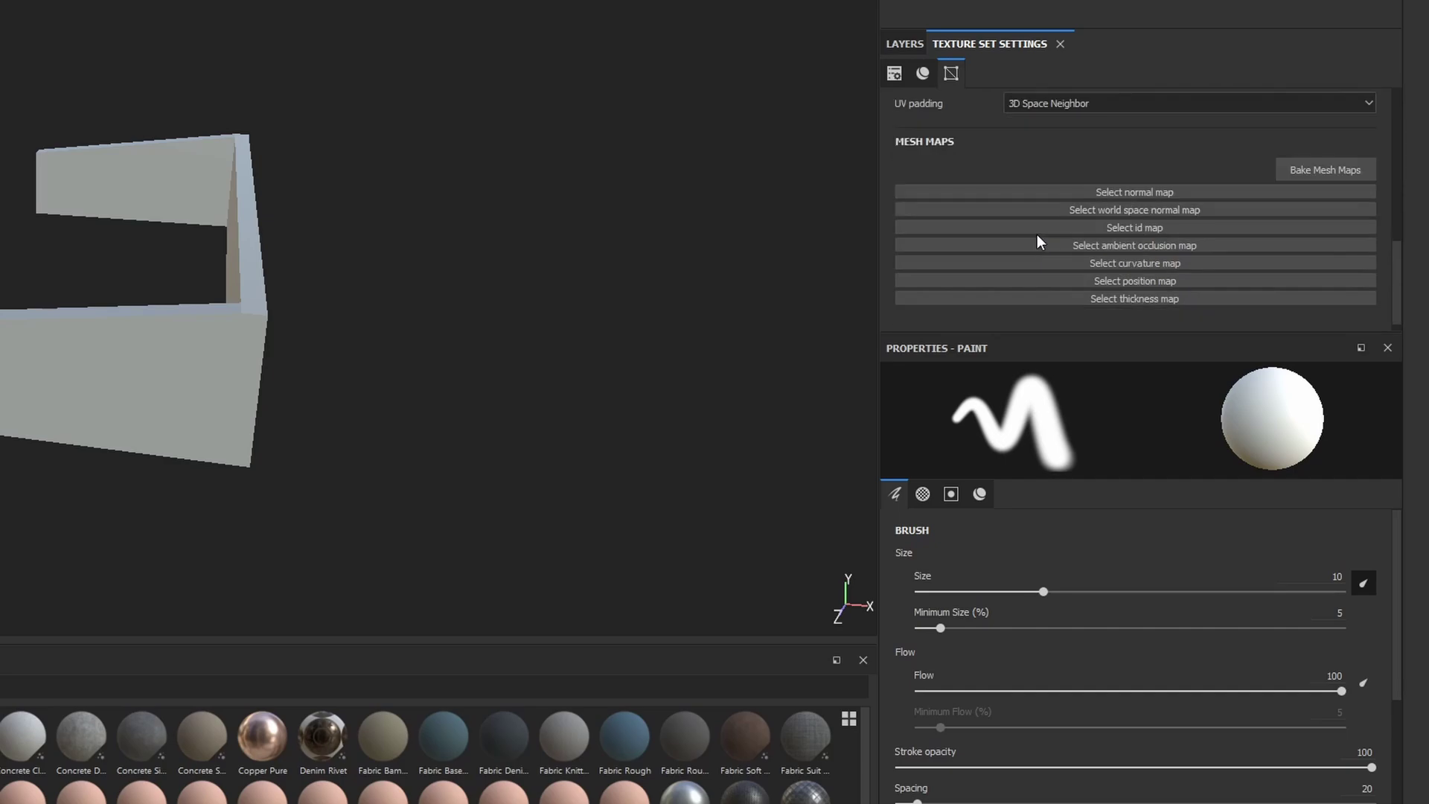
{"action": "left_click", "coordinate": [1326, 171]}
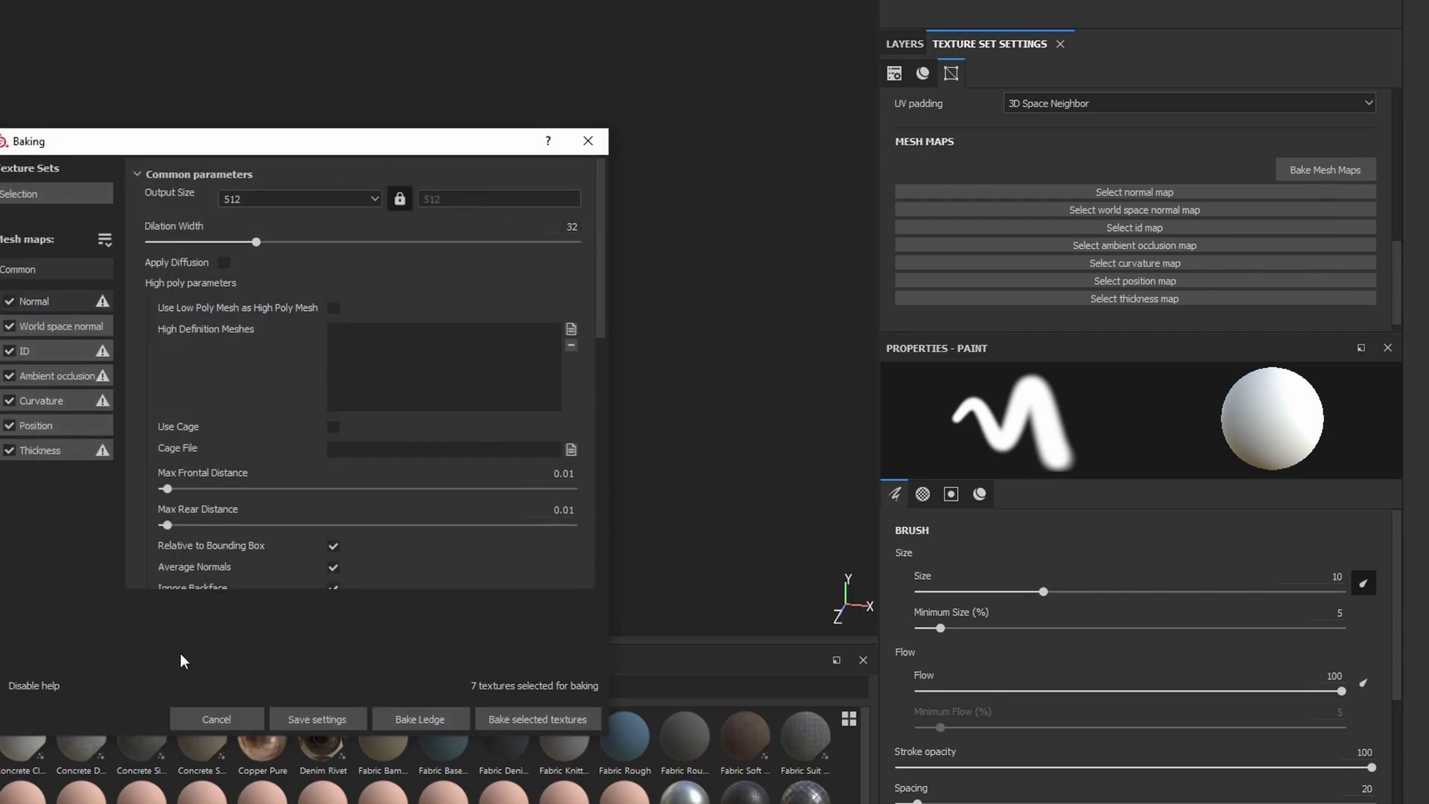
{"action": "left_click_drag", "start_coordinate": [294, 147], "coordinate": [209, 52]}
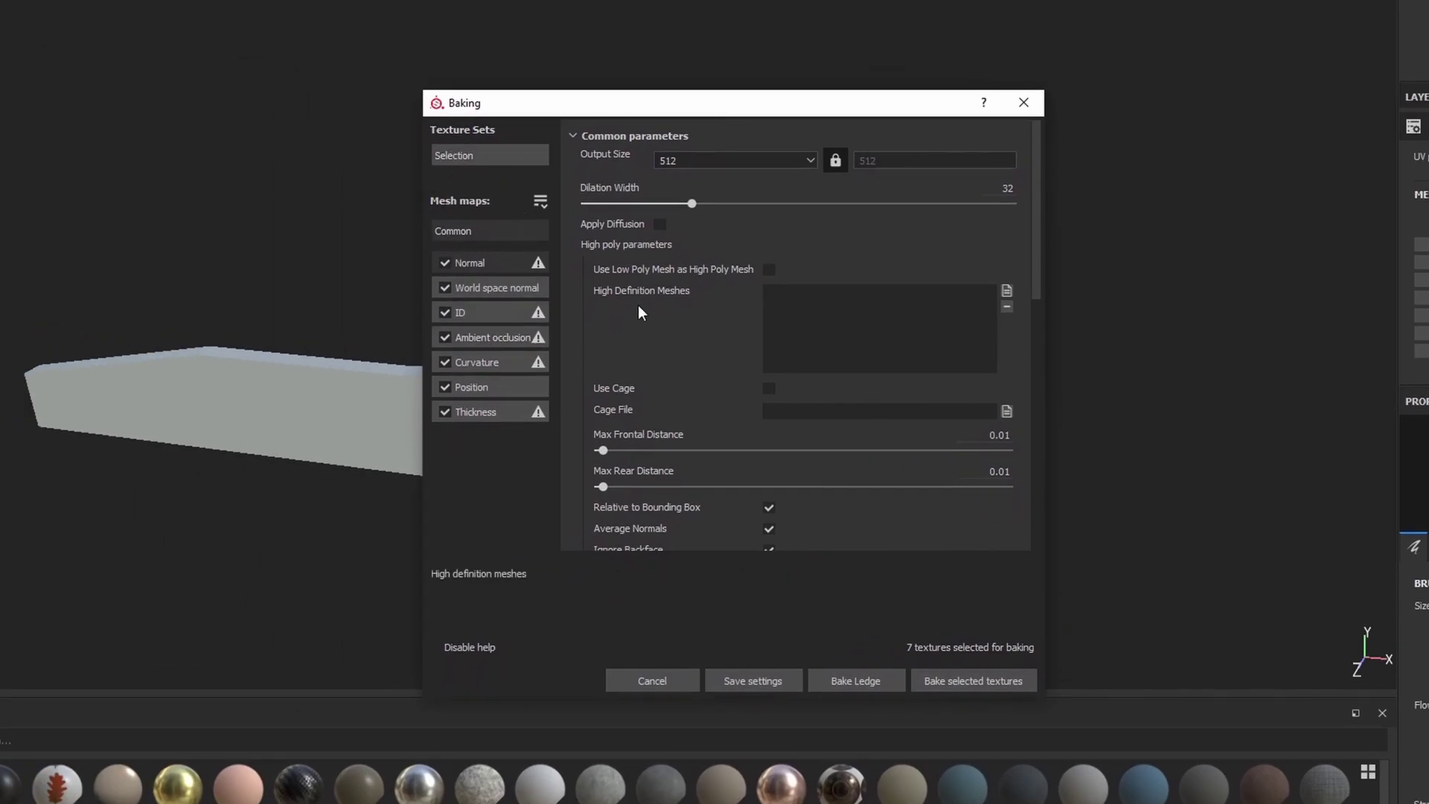
{"action": "left_click", "coordinate": [831, 676]}
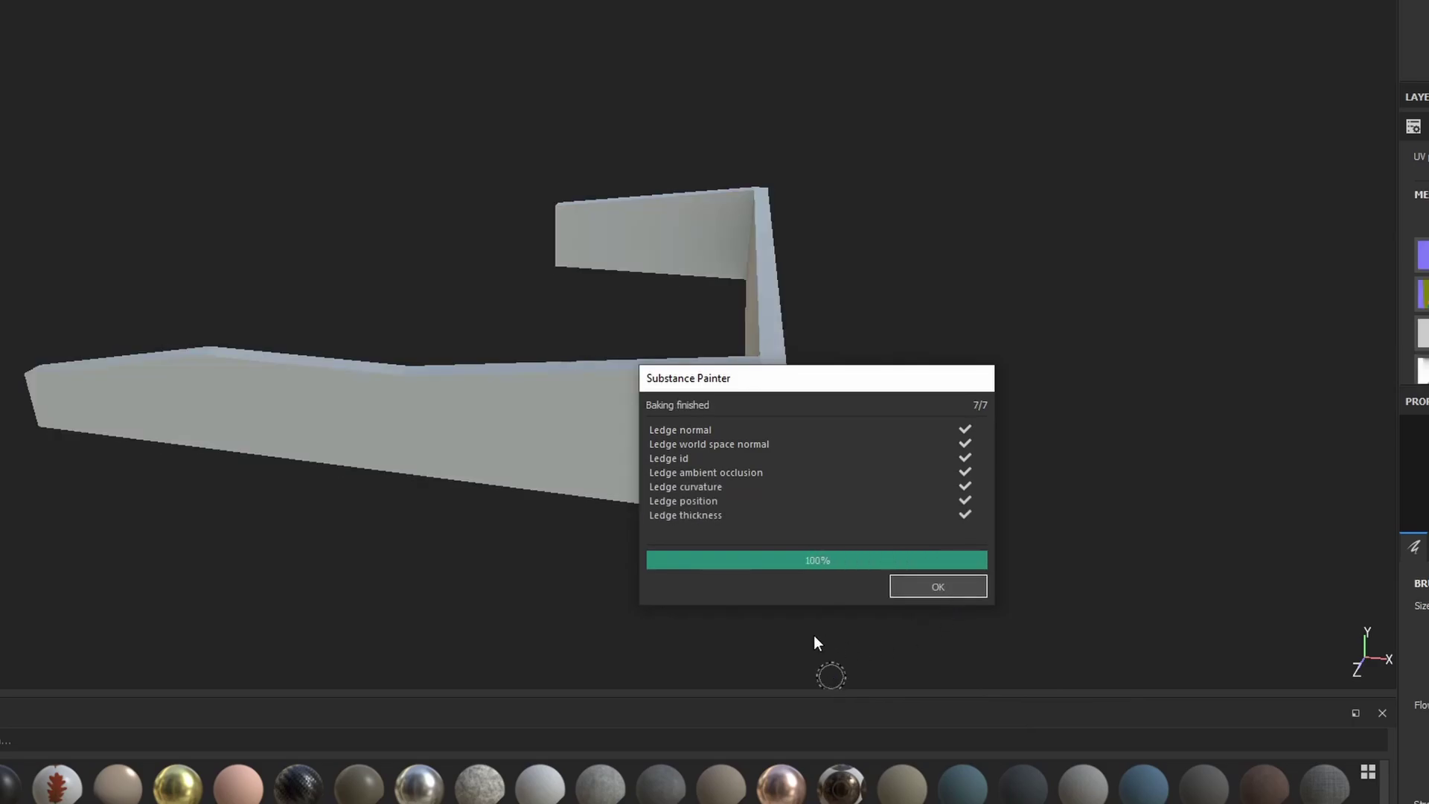
{"action": "left_click", "coordinate": [924, 592]}
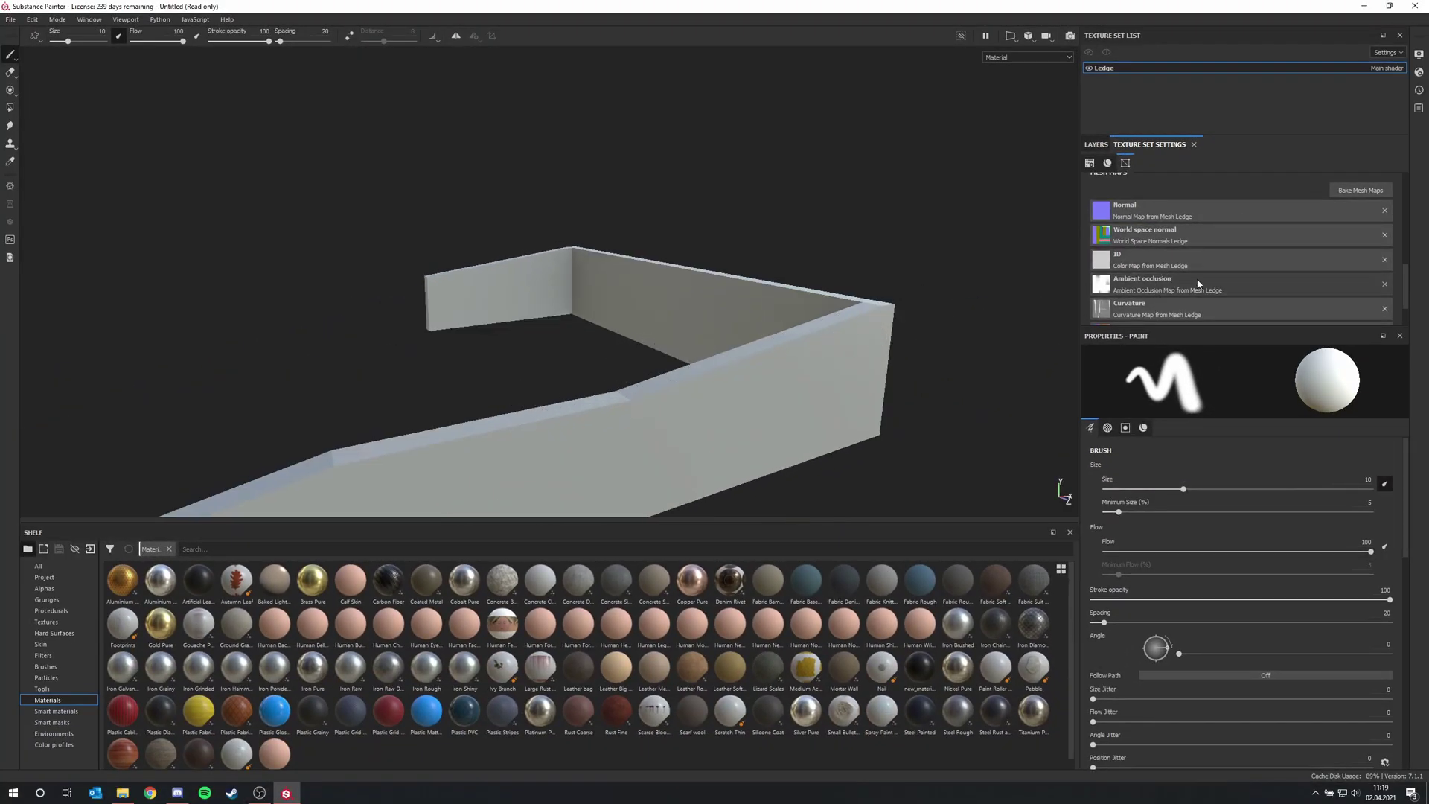
Examine the baked mesh maps and the shading in the wall's inner corners and along its outer sides
{"action": "scroll", "coordinate": [504, 255], "scroll_direction": "down", "scroll_amount": 3}
{"action": "left_click_drag", "start_coordinate": [504, 255], "coordinate": [625, 261], "text": "alt"}
{"action": "scroll", "coordinate": [625, 261], "scroll_direction": "up", "scroll_amount": 5}
{"action": "mouse_move", "coordinate": [625, 261]}
{"action": "middle_mouse_down", "text": "alt"}
{"action": "mouse_move", "coordinate": [677, 298]}
{"action": "mouse_move", "coordinate": [440, 288]}
{"action": "middle_mouse_up", "text": "alt"}
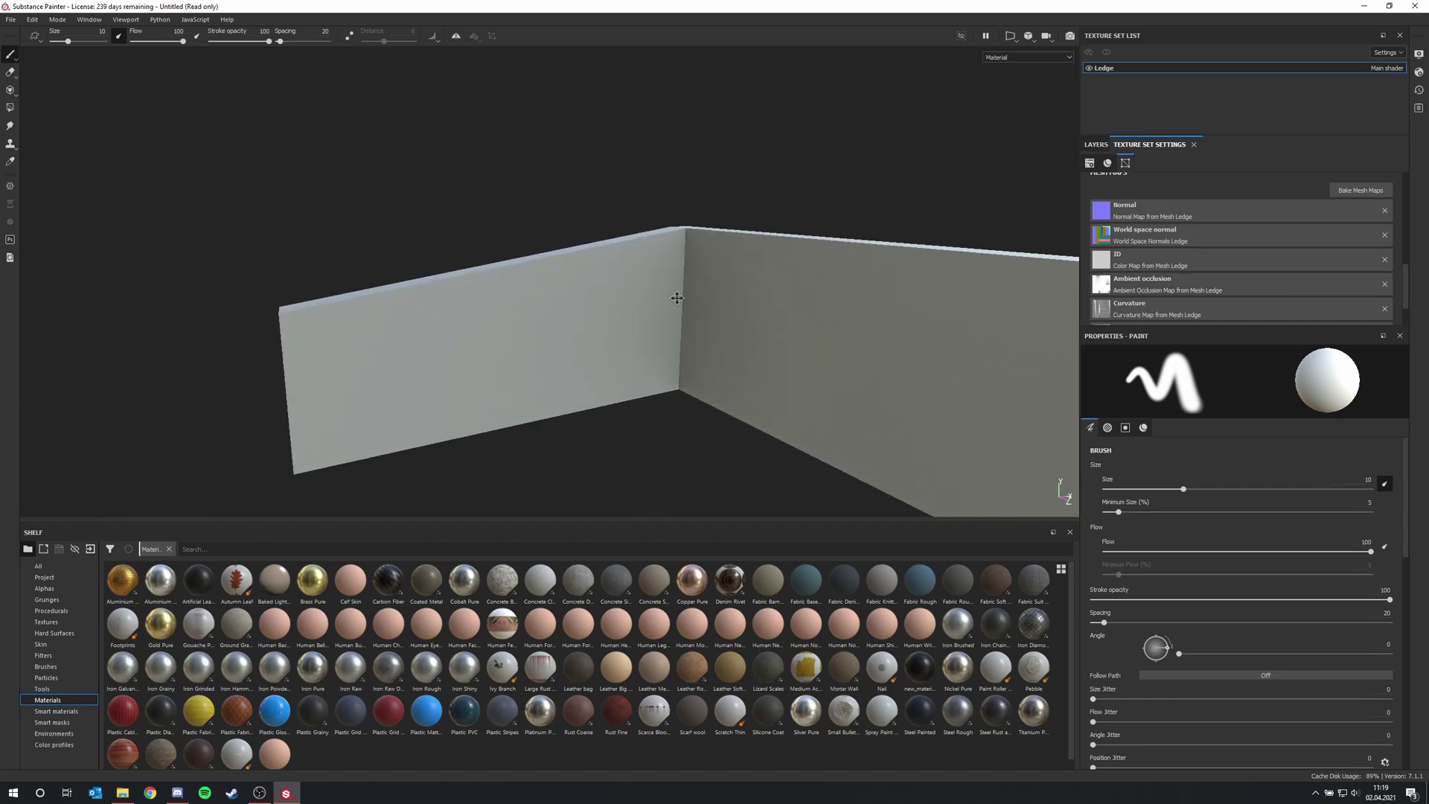
{"action": "mouse_move", "coordinate": [440, 288]}
{"action": "left_mouse_down", "text": "alt"}
{"action": "mouse_move", "coordinate": [623, 278]}
{"action": "mouse_move", "coordinate": [475, 301]}
{"action": "left_mouse_up", "text": "alt"}
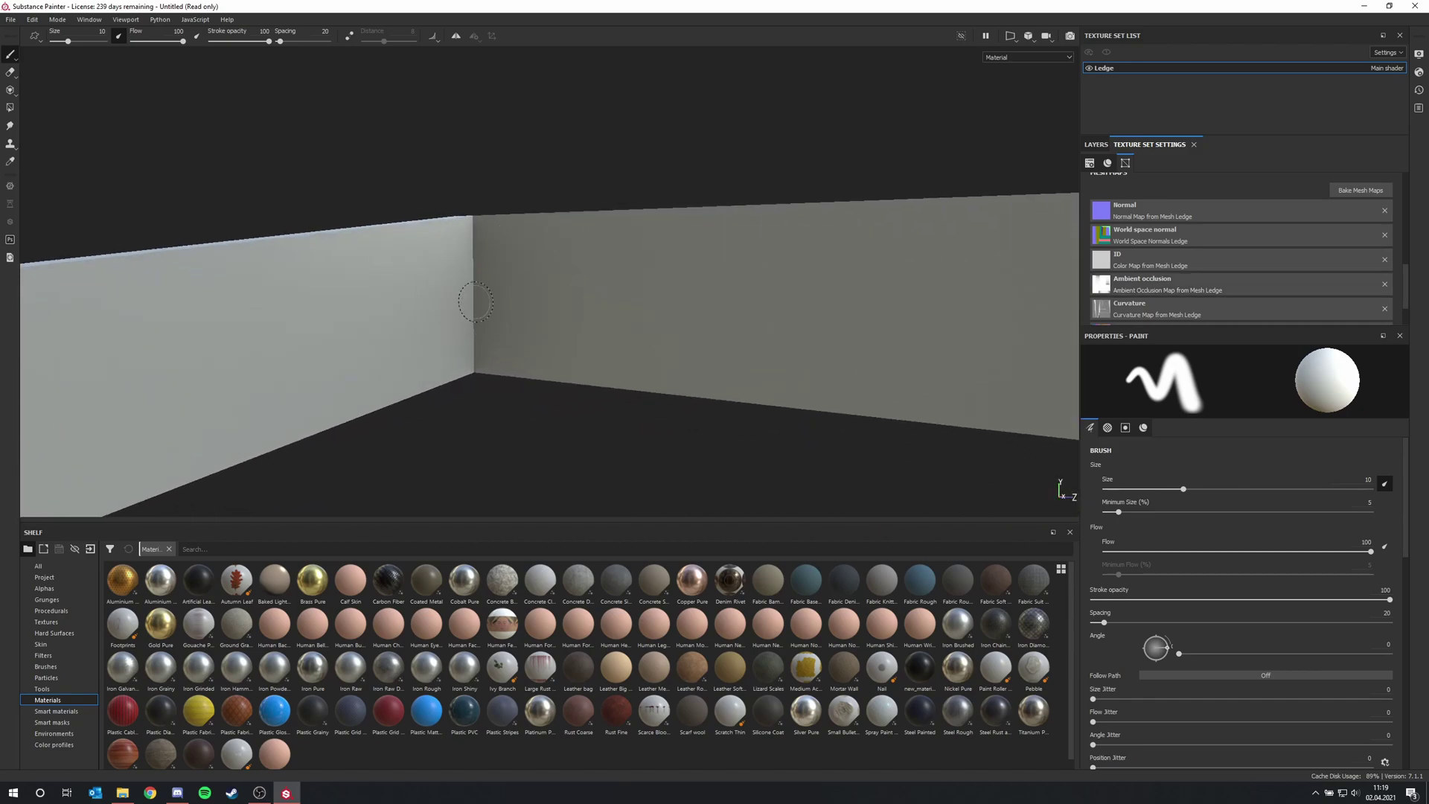
{"action": "scroll", "coordinate": [500, 300], "scroll_direction": "down", "scroll_amount": 3}
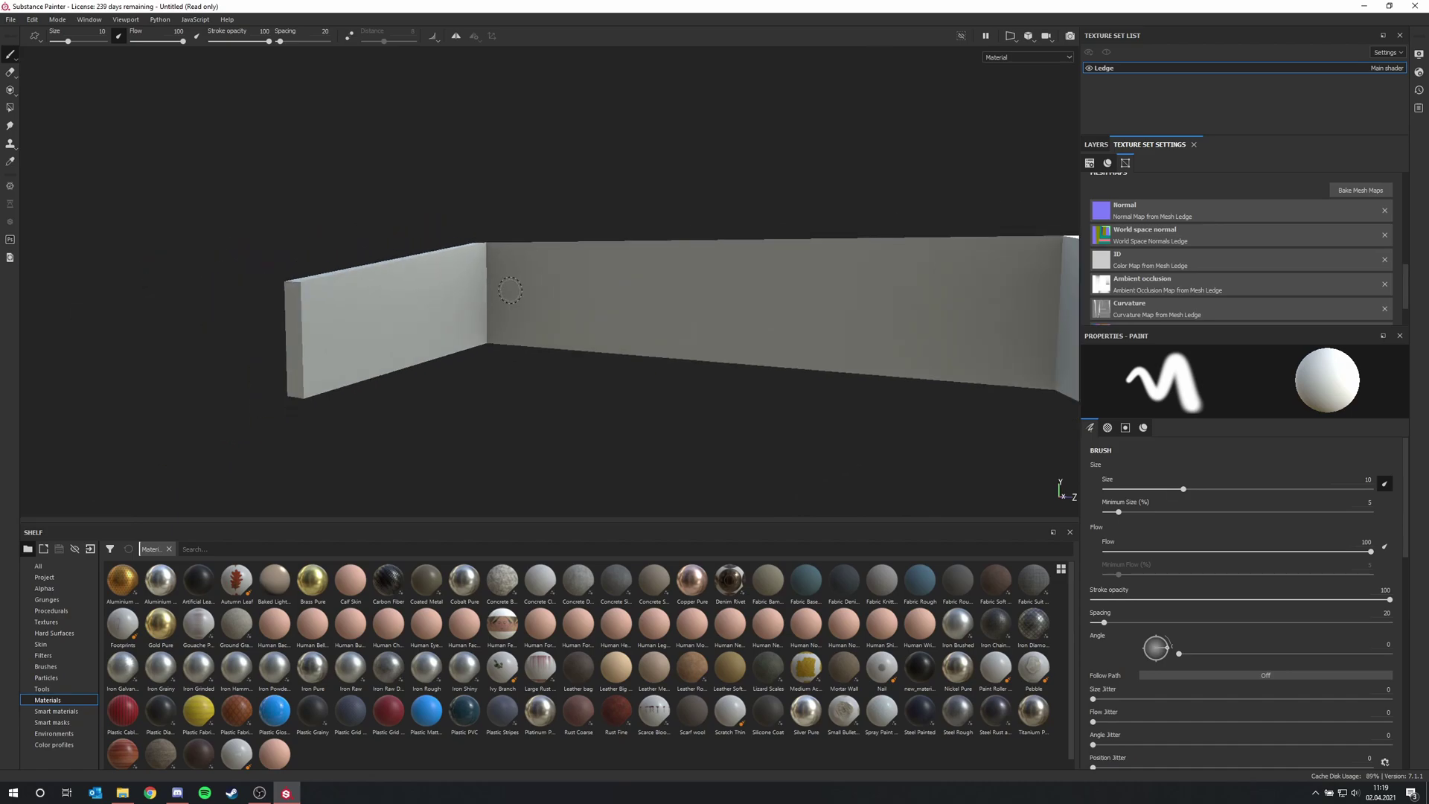
{"action": "mouse_move", "coordinate": [504, 282]}
{"action": "left_mouse_down", "text": "alt"}
{"action": "mouse_move", "coordinate": [728, 319]}
{"action": "mouse_move", "coordinate": [464, 298]}
{"action": "mouse_move", "coordinate": [513, 283]}
{"action": "mouse_move", "coordinate": [730, 297]}
{"action": "left_mouse_up", "text": "alt"}
{"action": "scroll", "coordinate": [1171, 271], "scroll_direction": "down", "scroll_amount": 1}
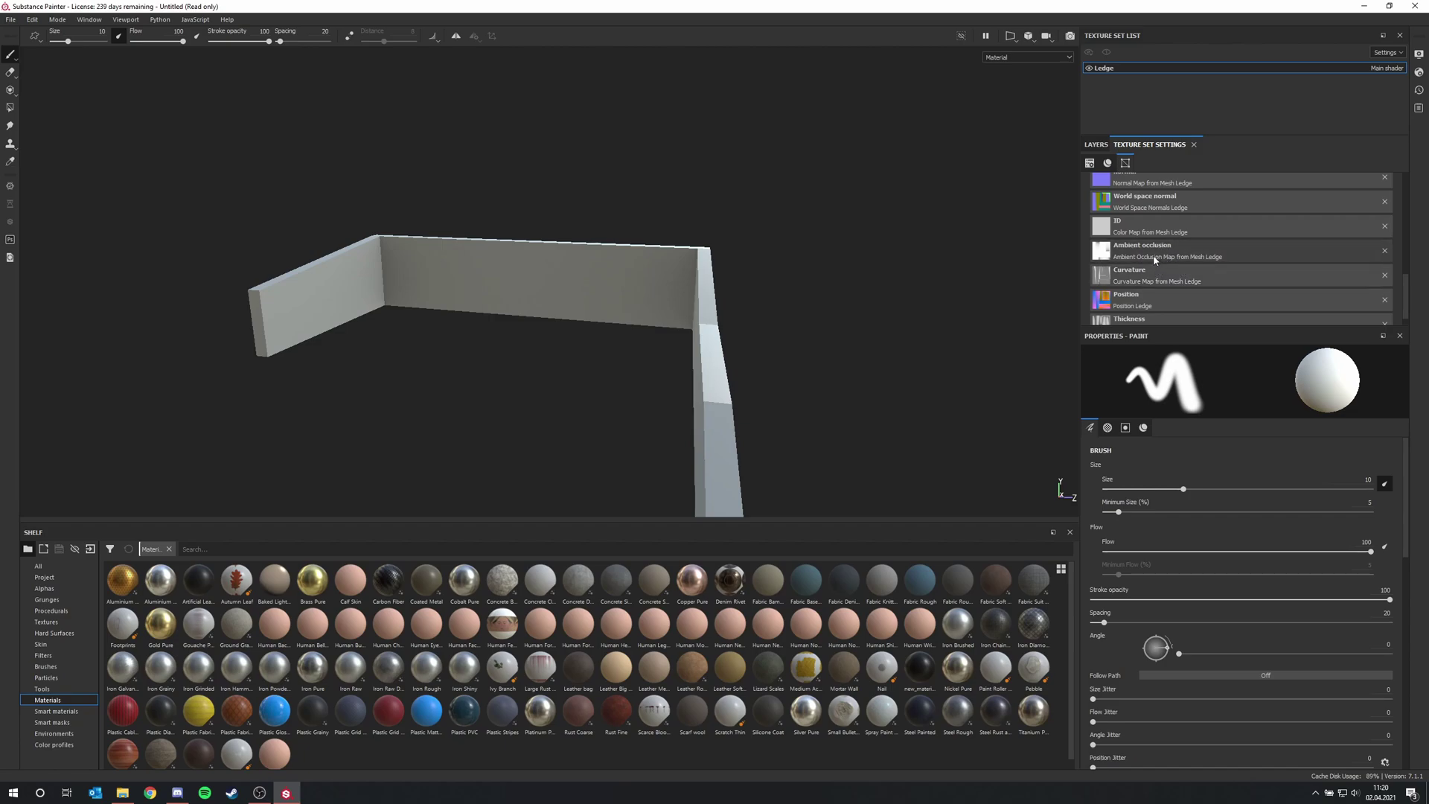
{"action": "left_click_drag", "start_coordinate": [792, 276], "coordinate": [346, 322], "text": "alt"}
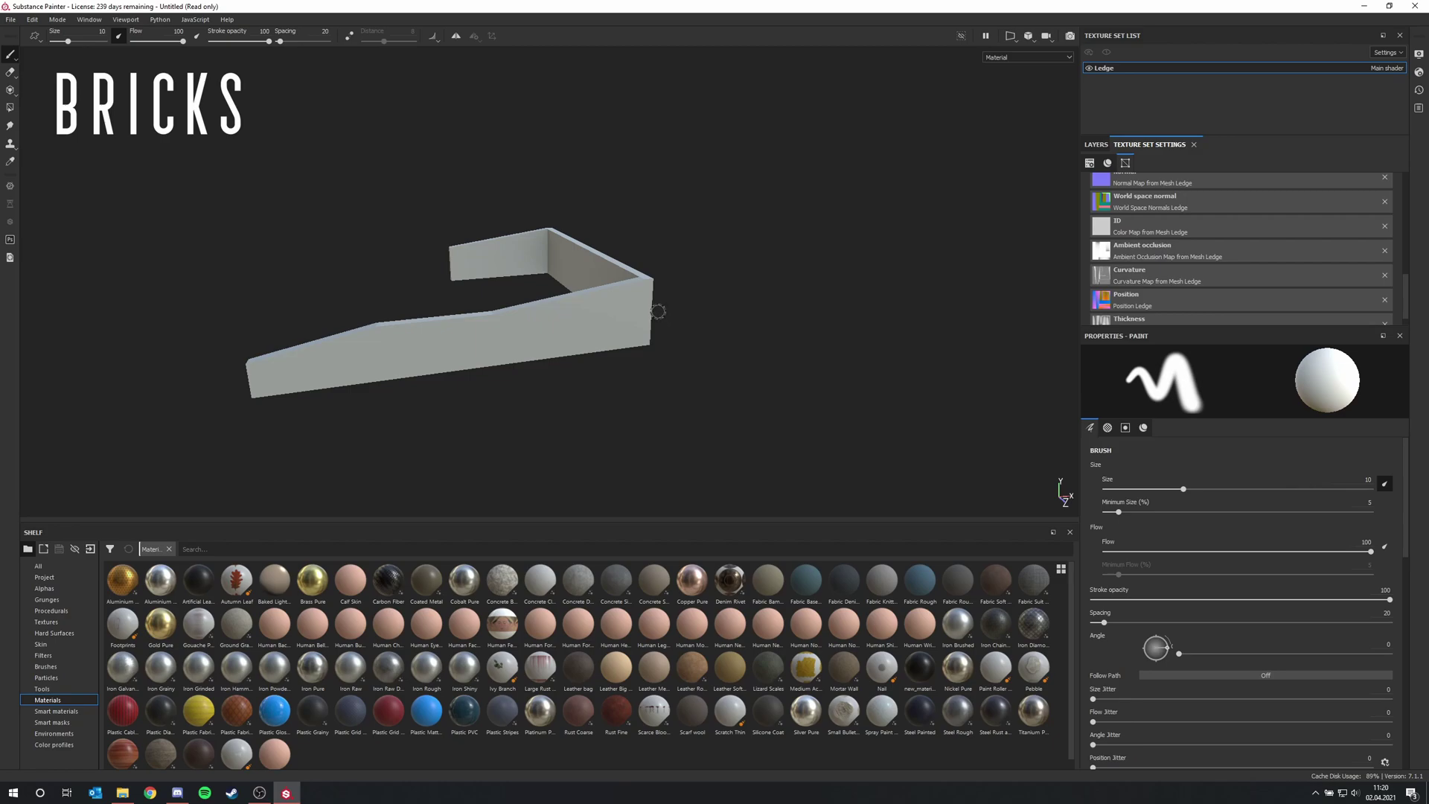
{"action": "mouse_move", "coordinate": [600, 293]}
{"action": "left_mouse_down", "text": "alt"}
{"action": "mouse_move", "coordinate": [590, 350]}
{"action": "mouse_move", "coordinate": [469, 306]}
{"action": "left_mouse_up", "text": "alt"}
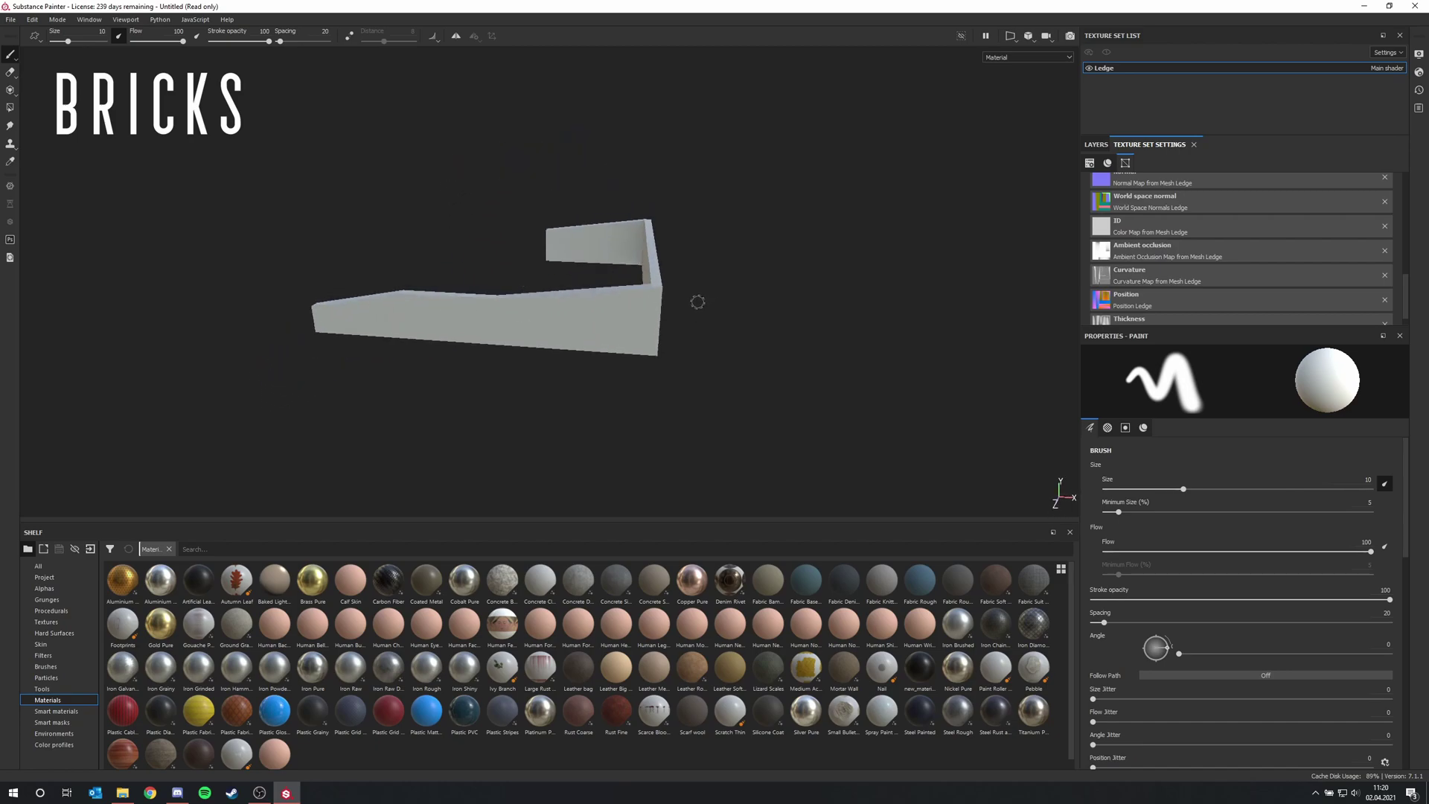
{"action": "left_click_drag", "start_coordinate": [638, 283], "coordinate": [603, 294], "text": "alt"}
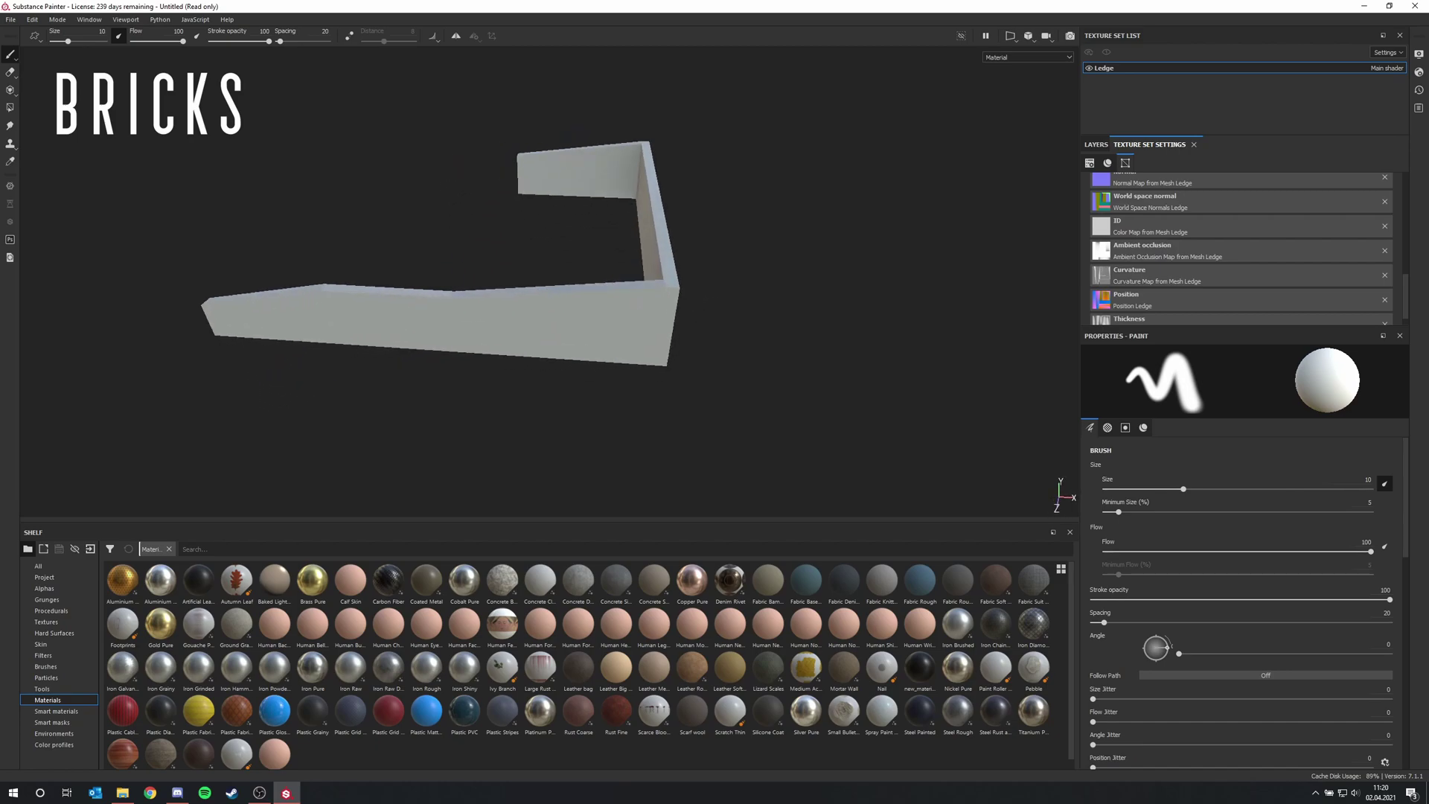
{"action": "left_click_drag", "start_coordinate": [388, 312], "coordinate": [328, 264], "text": "alt"}
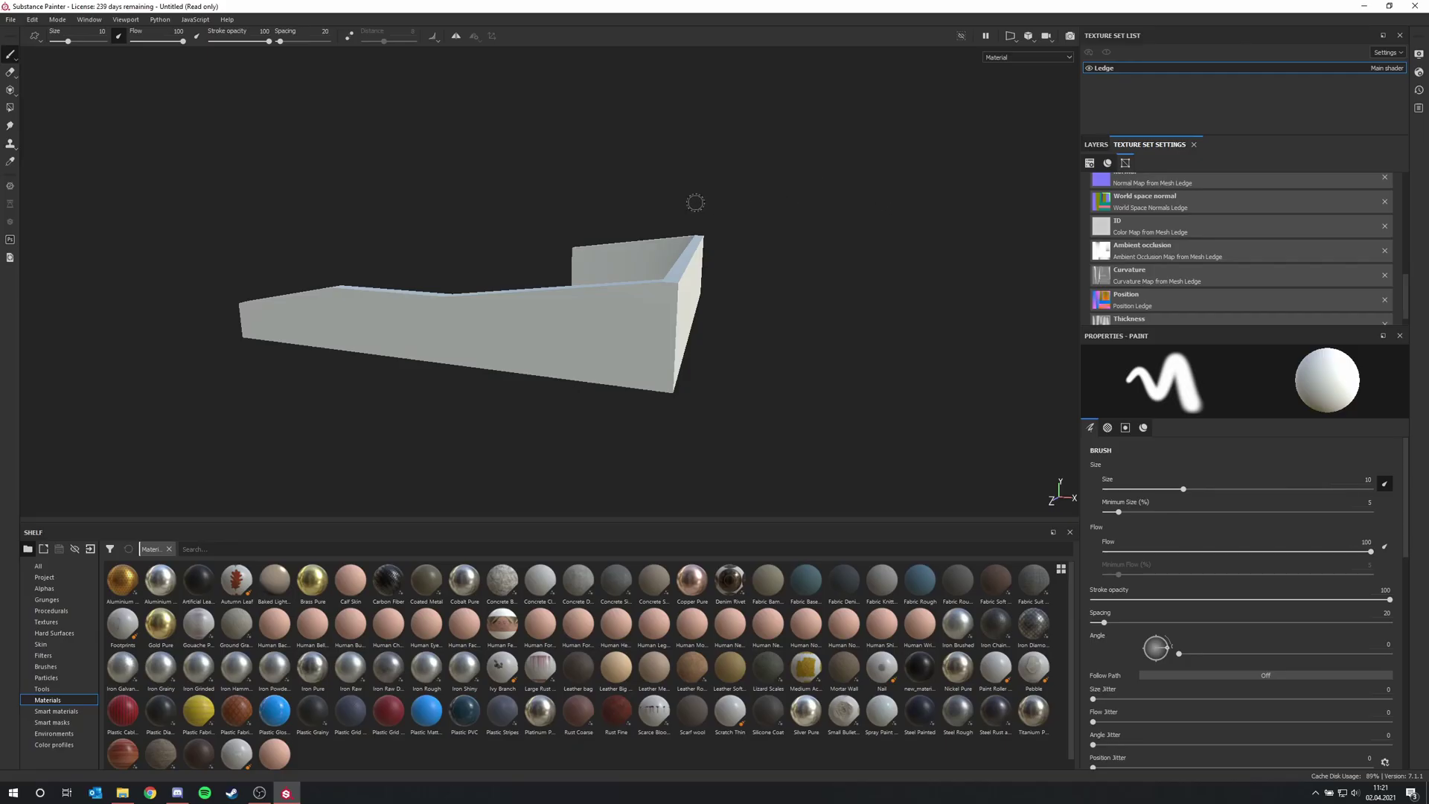
Replace the default layer with a fill layer named Bricks_Normal and turn off its color and metal channels
{"action": "scroll", "coordinate": [618, 292], "scroll_direction": "up", "scroll_amount": 1}
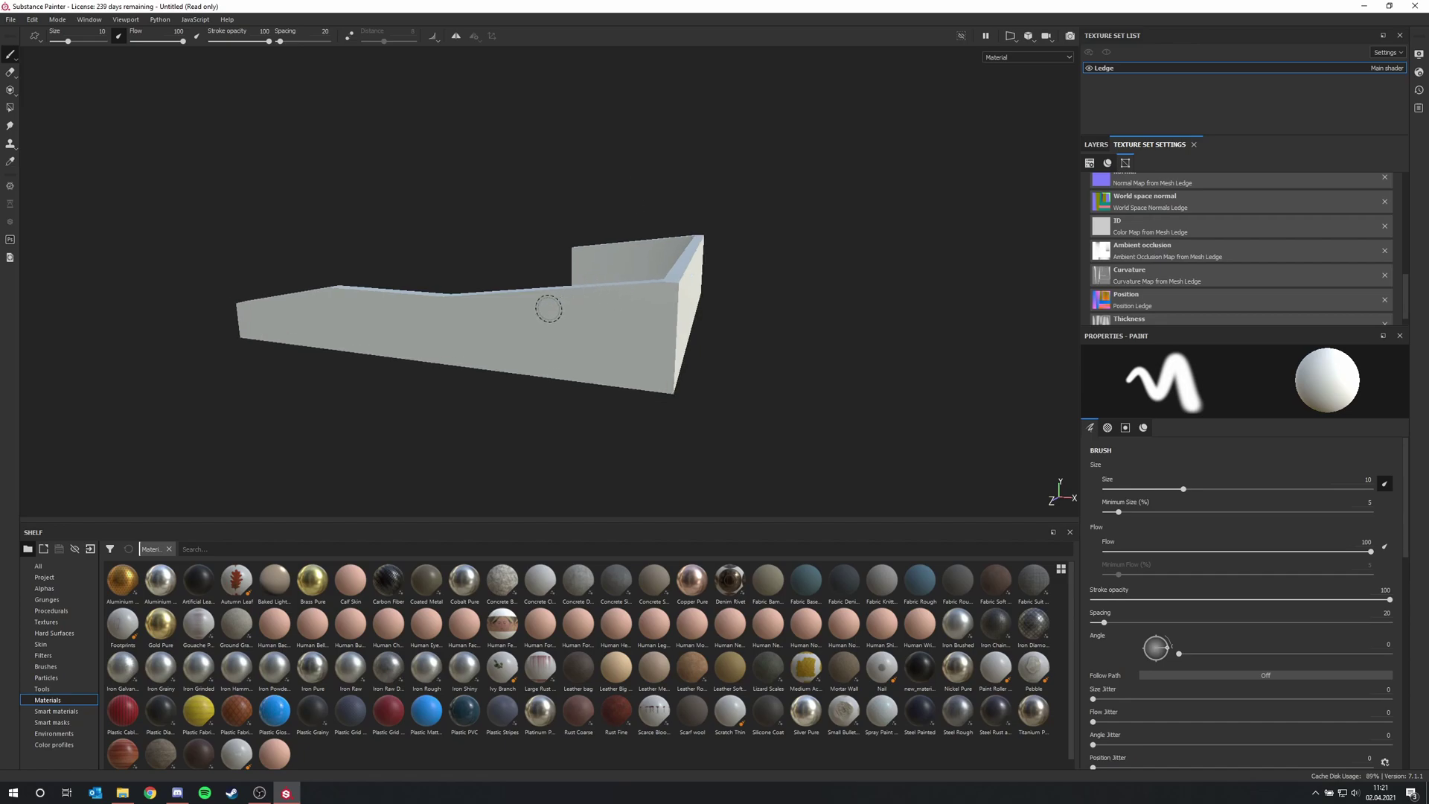
{"action": "left_click_drag", "start_coordinate": [550, 309], "coordinate": [316, 271], "text": "alt"}
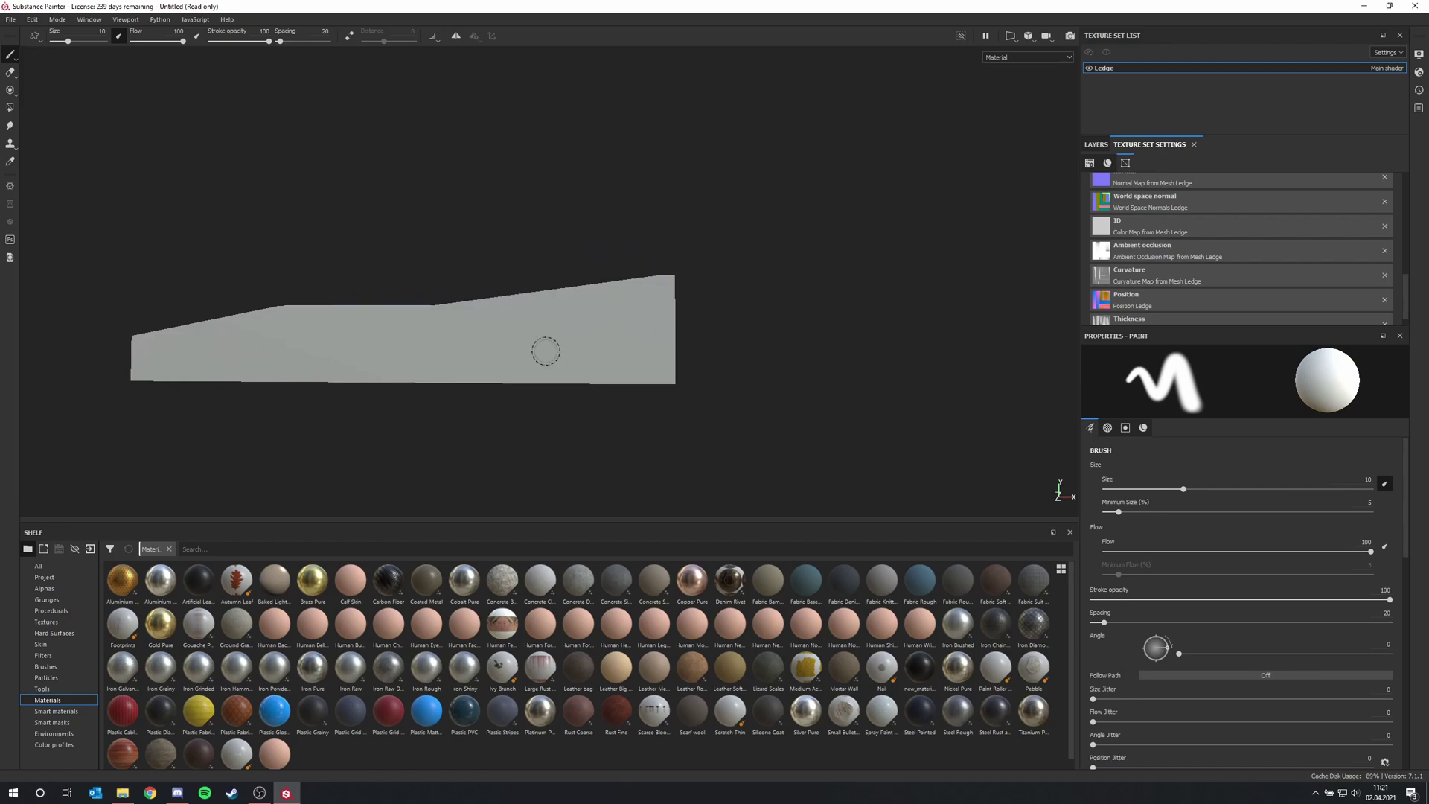
{"action": "left_click", "coordinate": [1095, 146]}
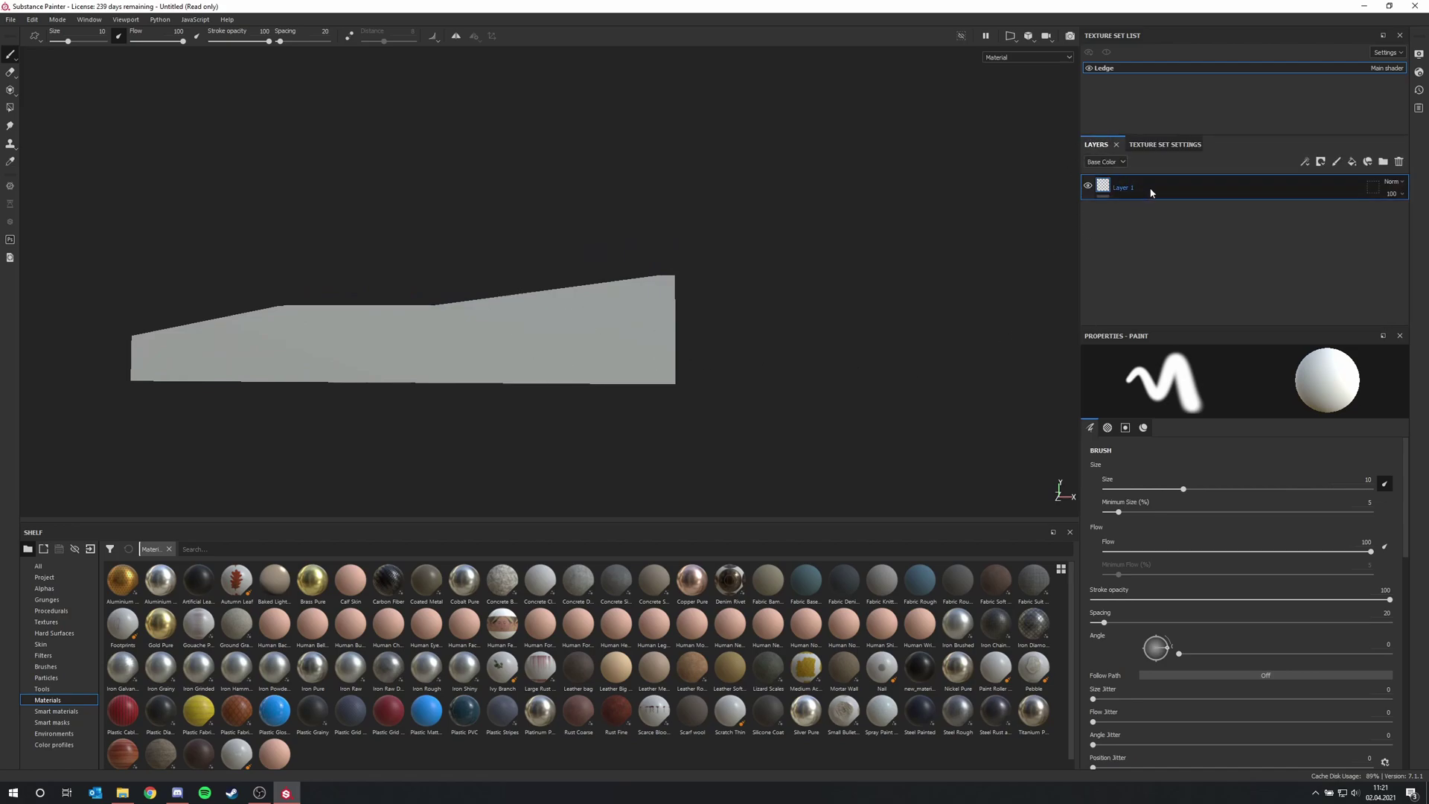
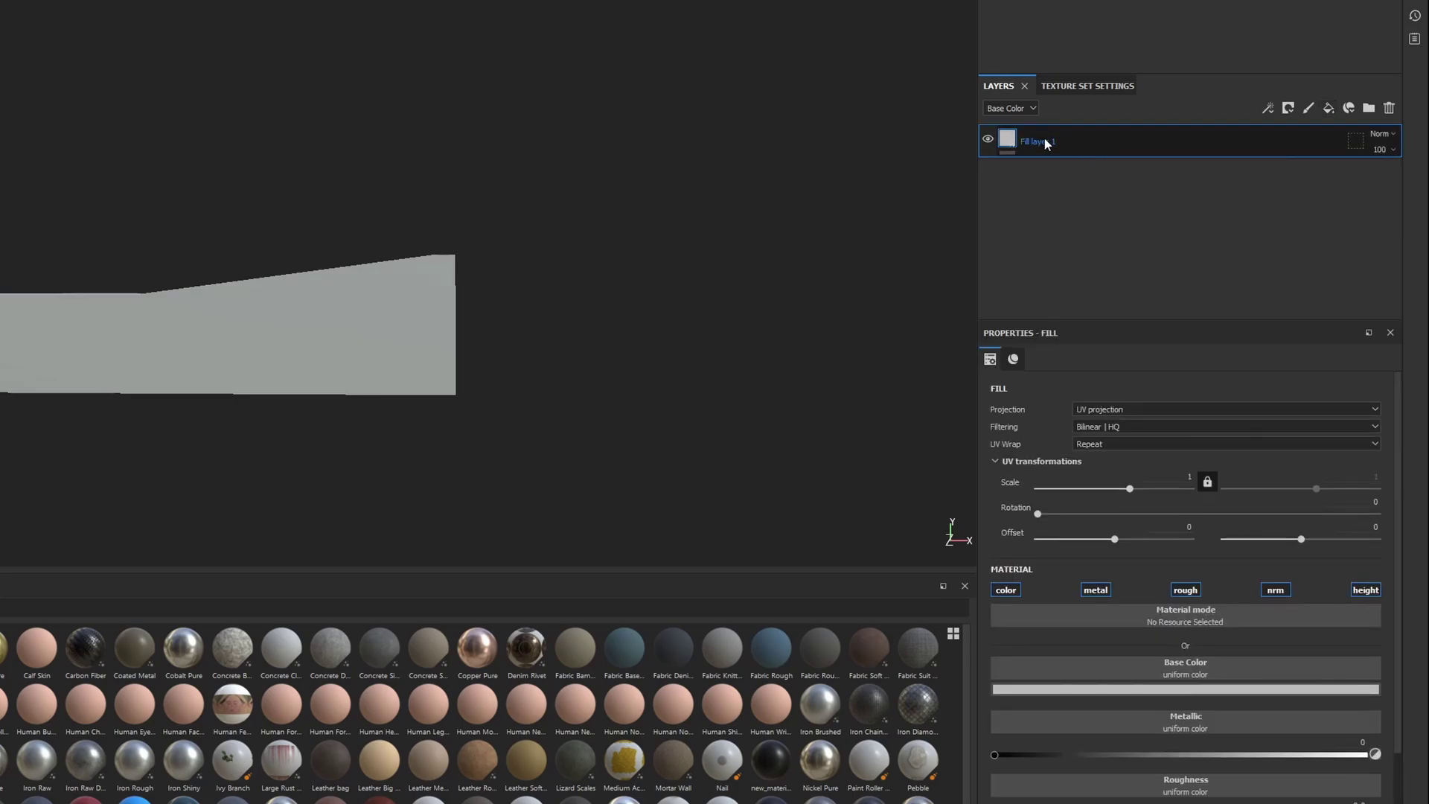
{"action": "type", "text": "Bricks_Normal"}
{"action": "key", "text": "Return"}
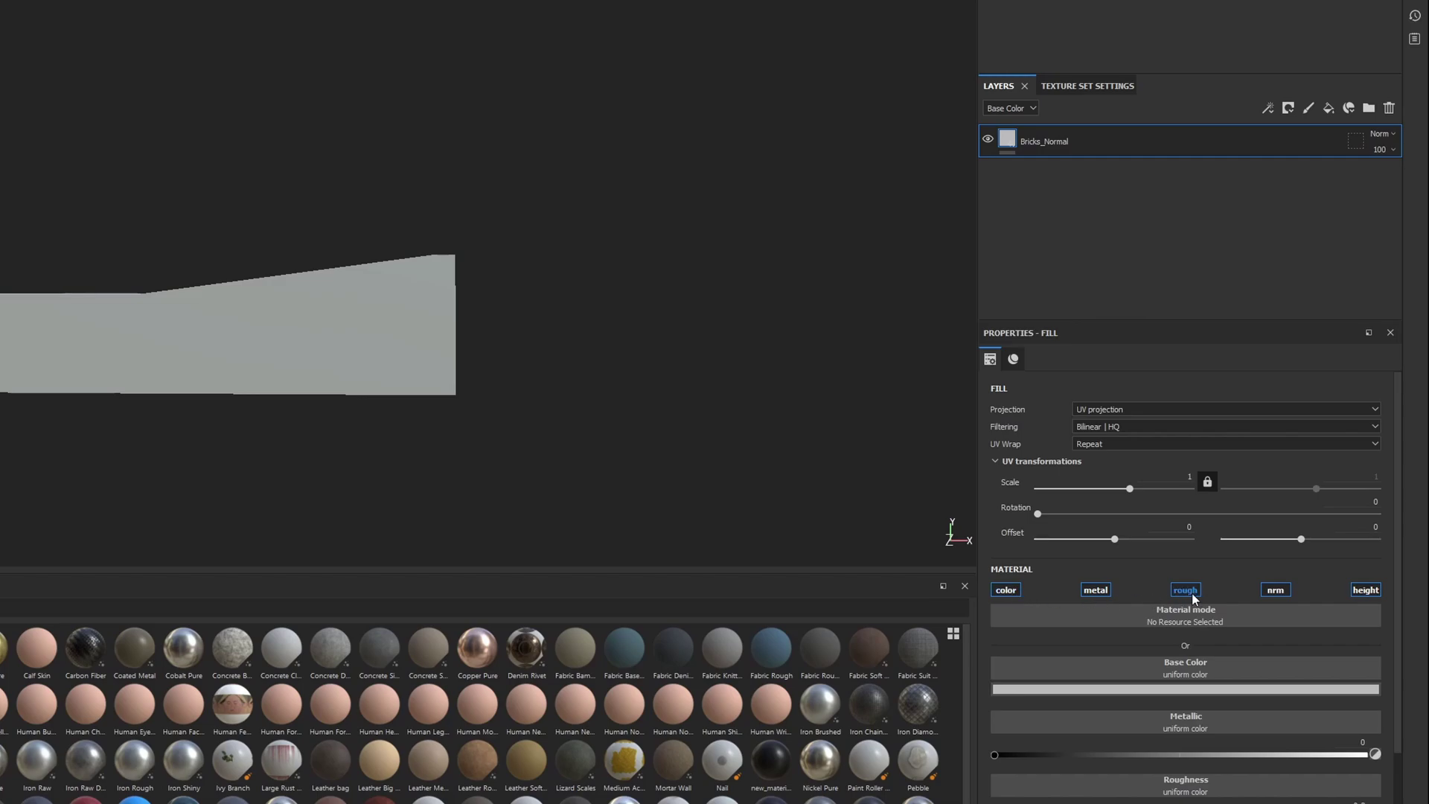
{"action": "left_click", "coordinate": [1095, 591]}
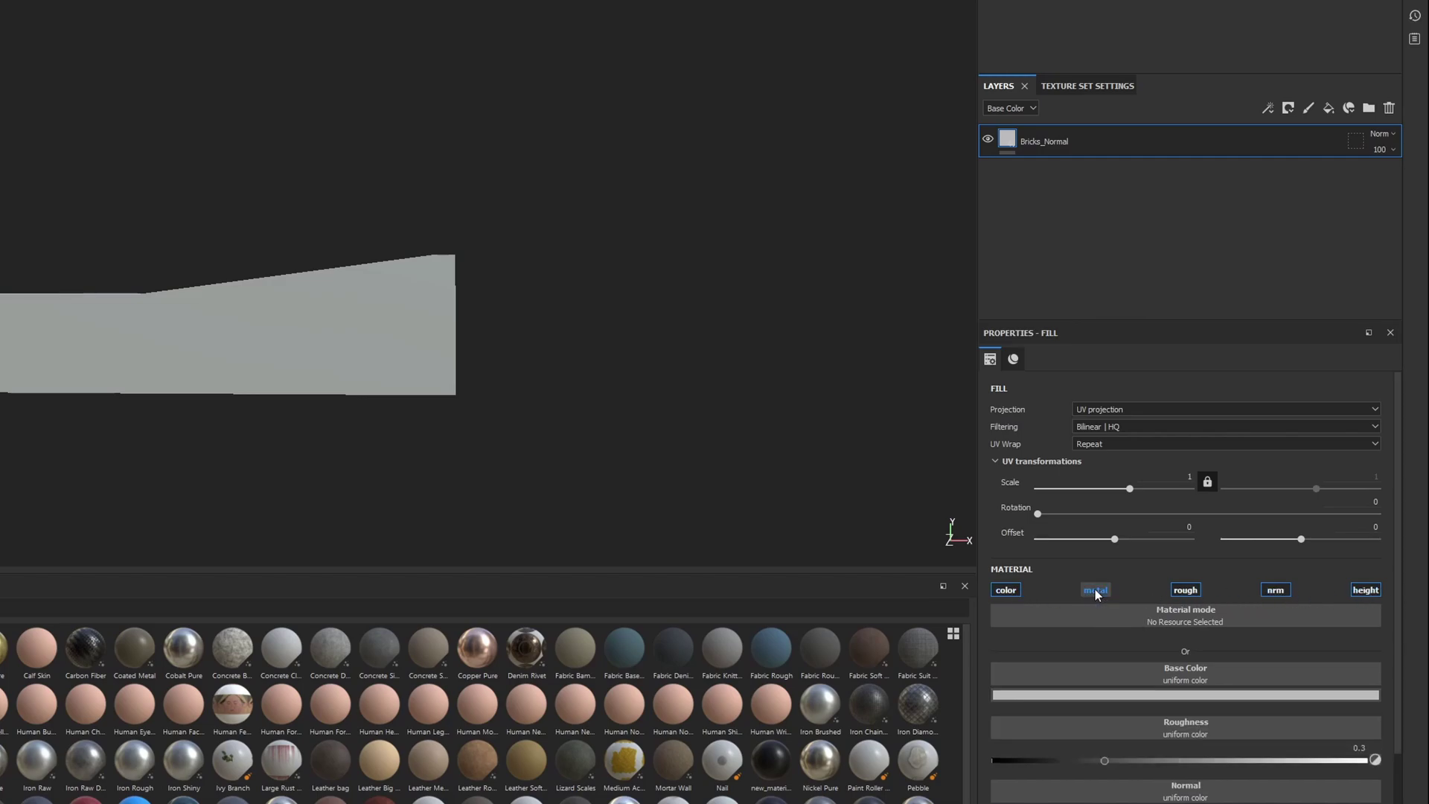
{"action": "left_click", "coordinate": [1004, 591]}
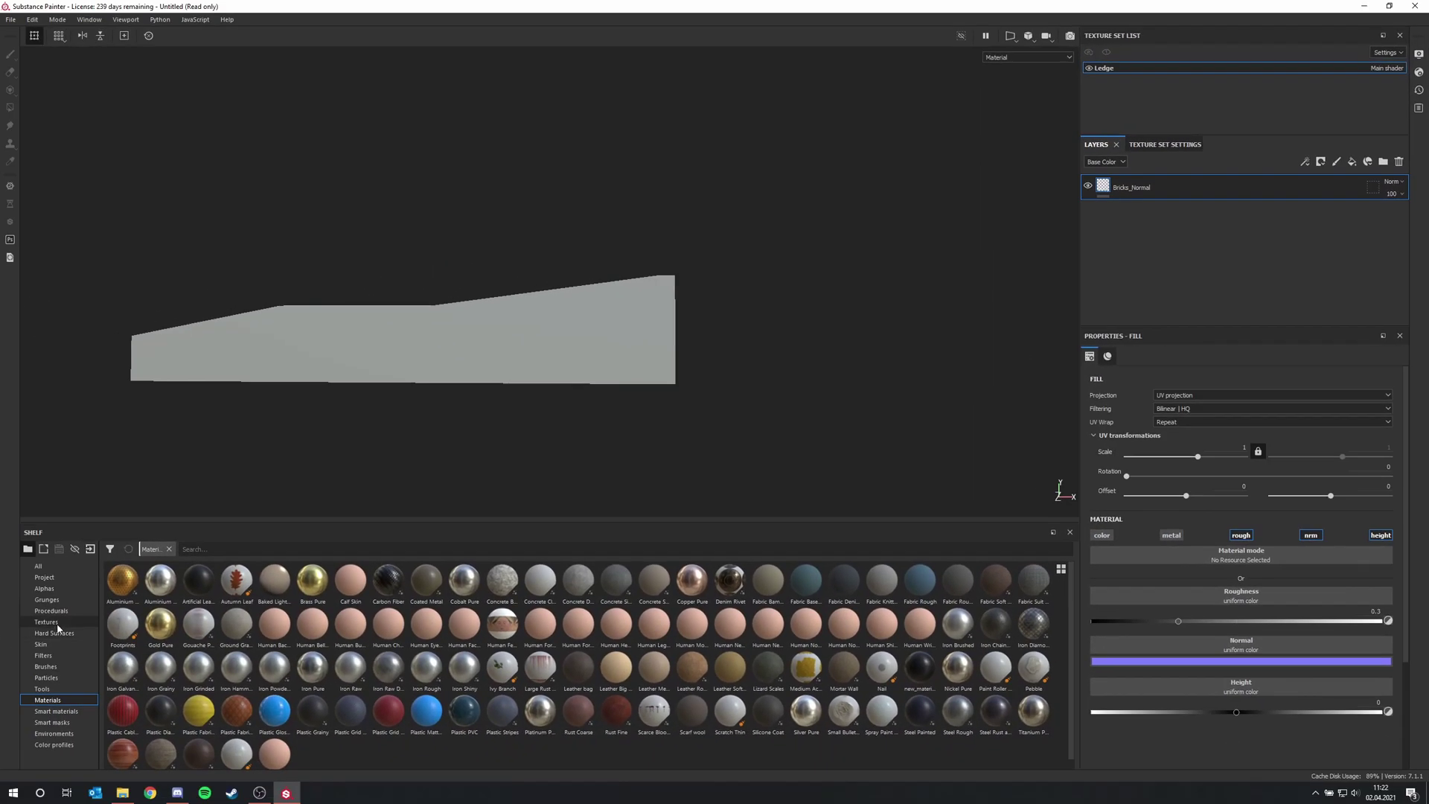
Find the uhwjehto_8K brick textures among the shelf's textures and assign uhwjehto_8K_Displacement to the fill's height channel
{"action": "left_click", "coordinate": [50, 622]}
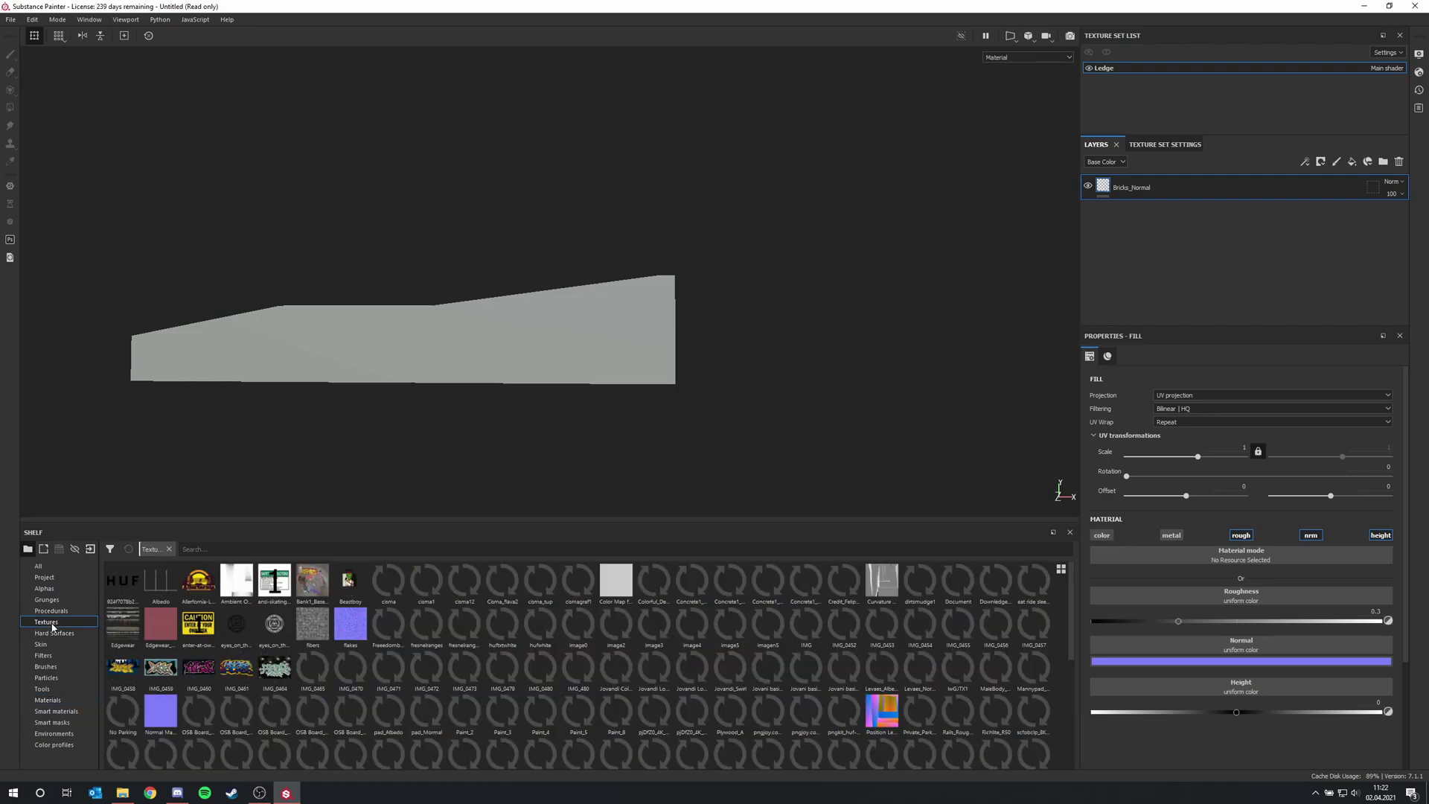
{"action": "left_click", "coordinate": [89, 549]}
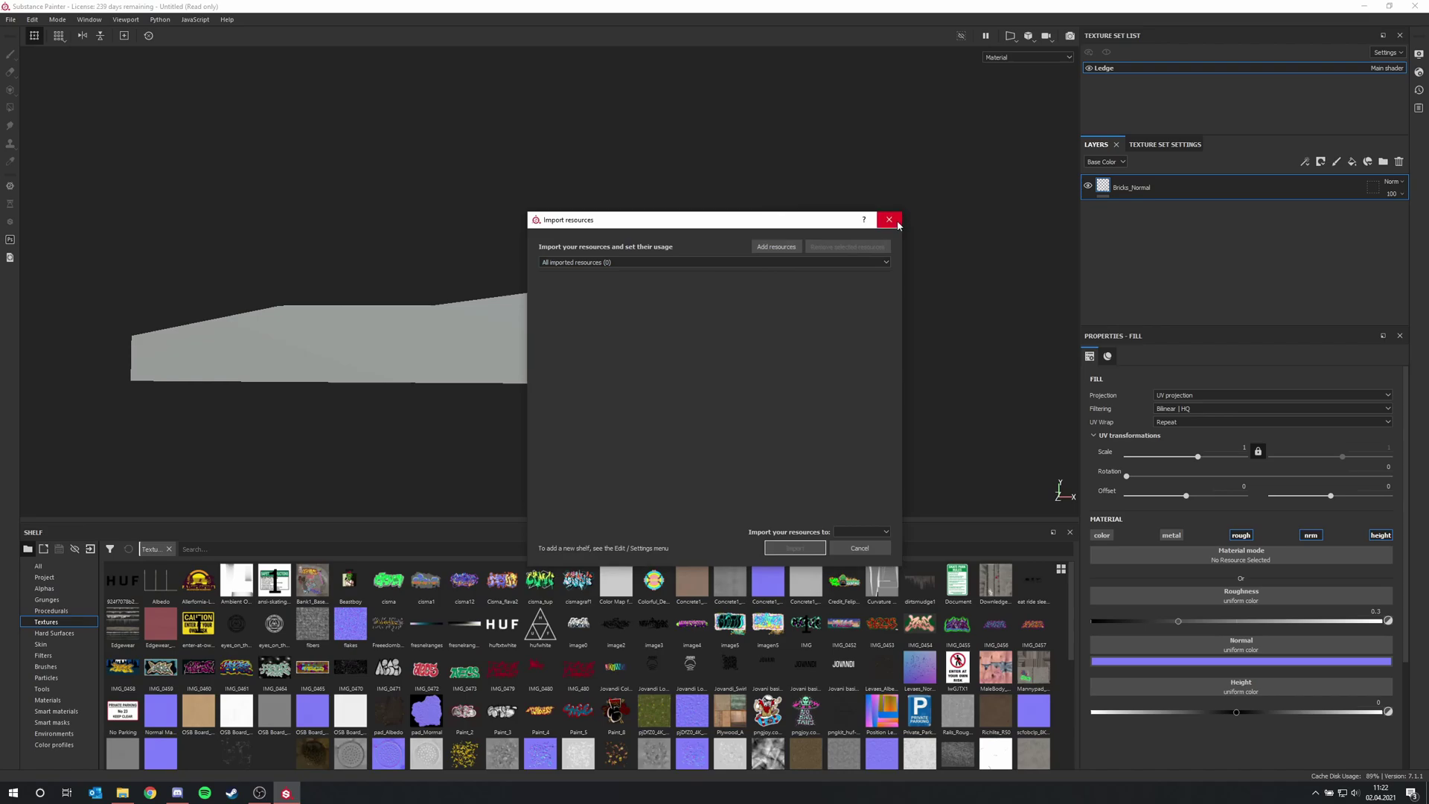
{"action": "left_click", "coordinate": [890, 220]}
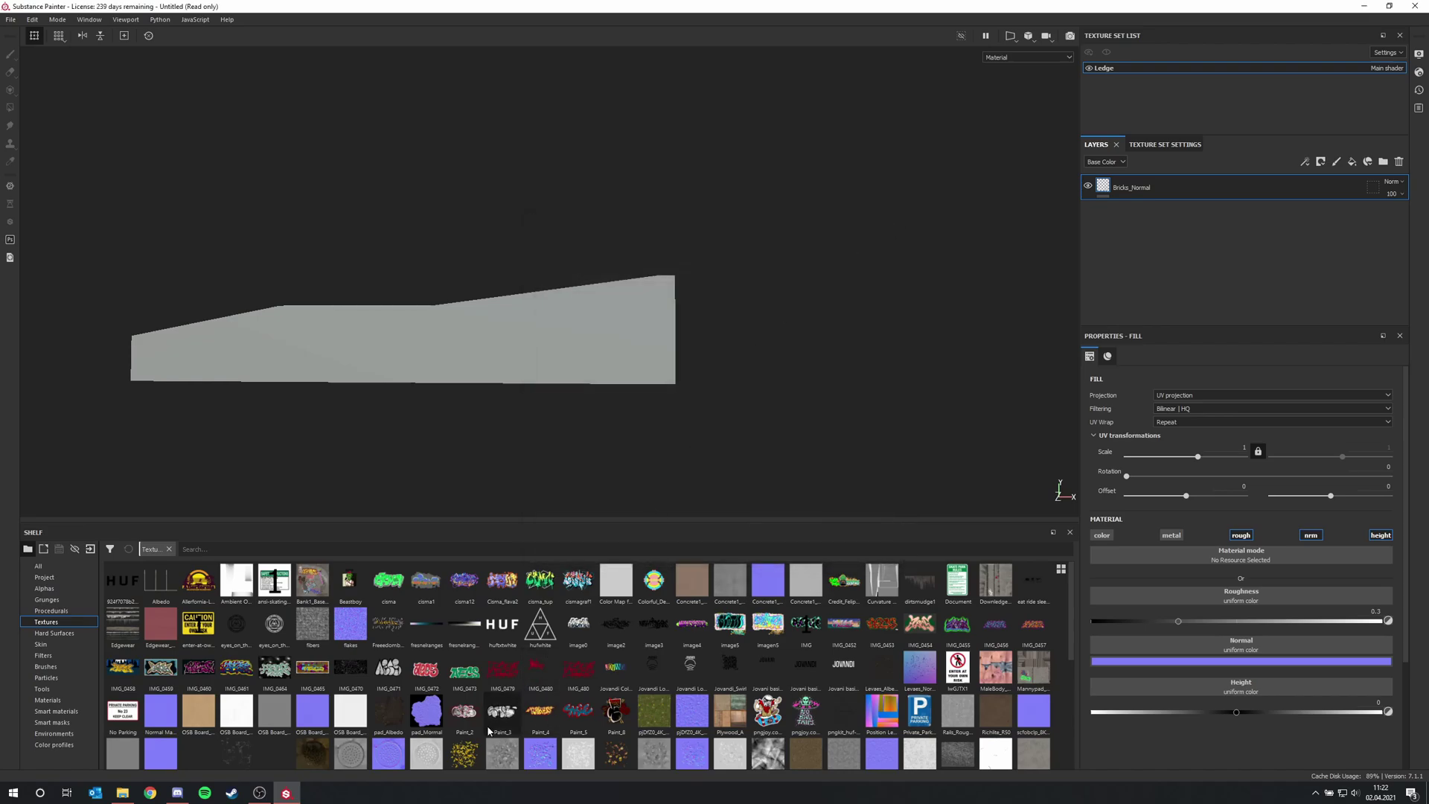
{"action": "scroll", "coordinate": [458, 734], "scroll_direction": "down", "scroll_amount": 10}
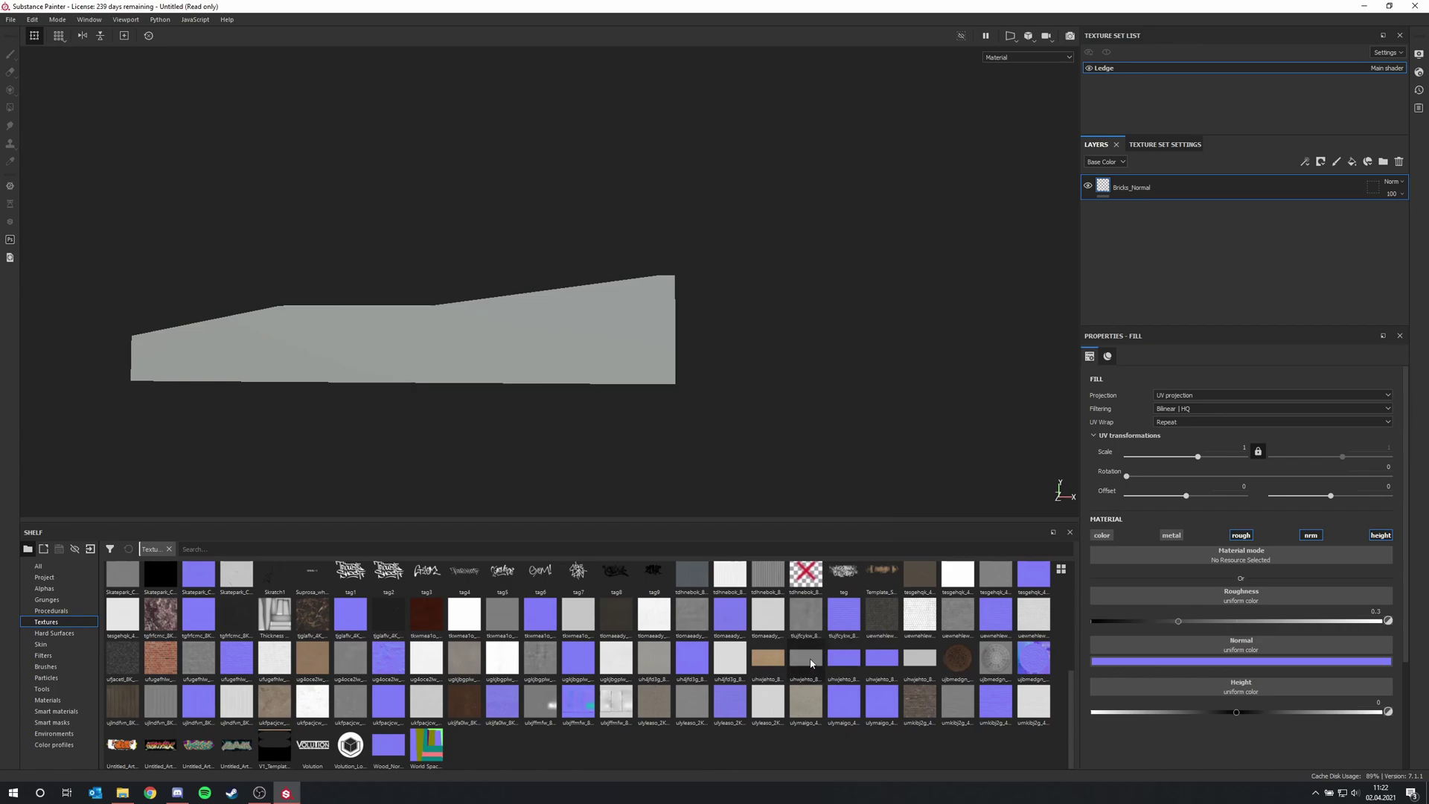
{"action": "mouse_move", "coordinate": [811, 663]}
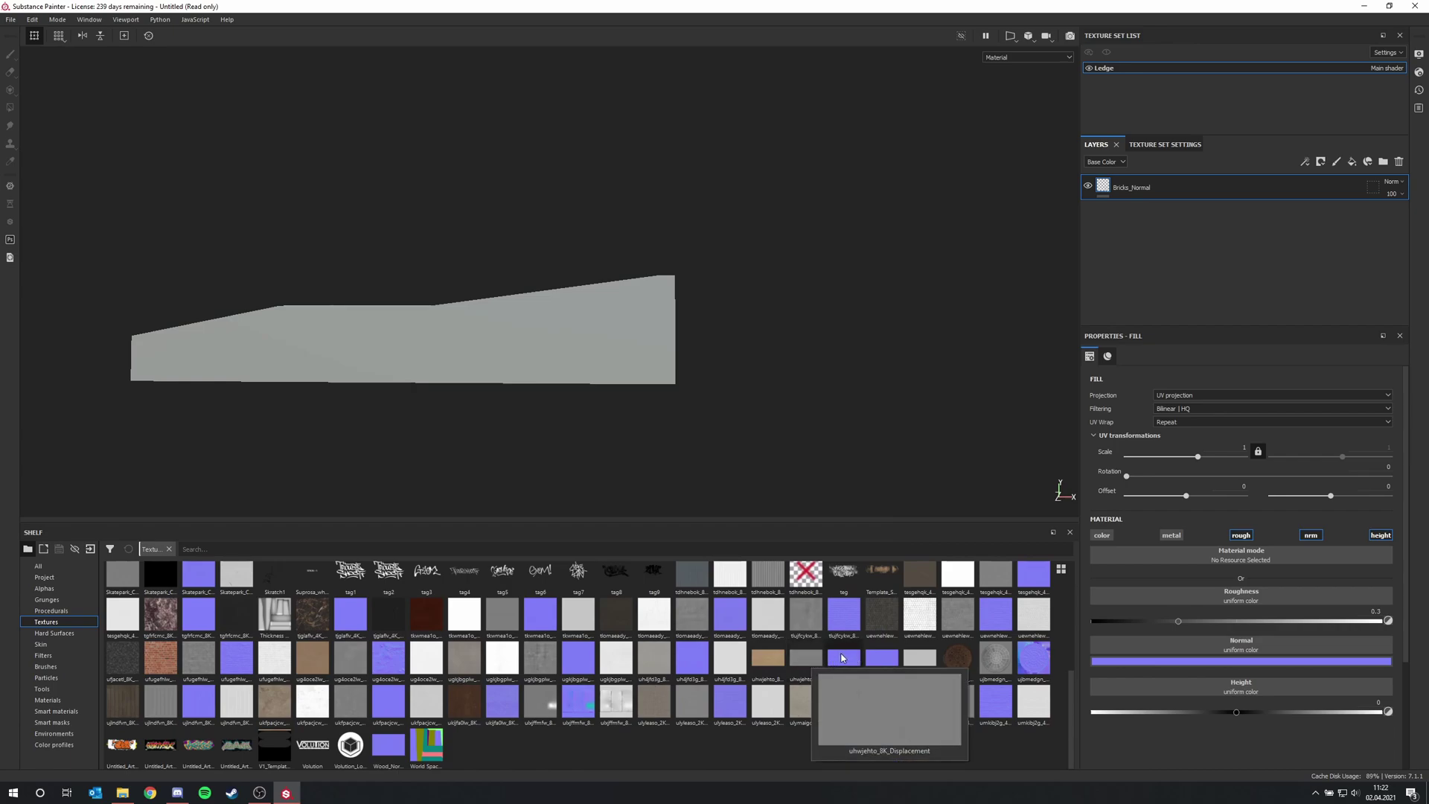
{"action": "mouse_move", "coordinate": [882, 668]}
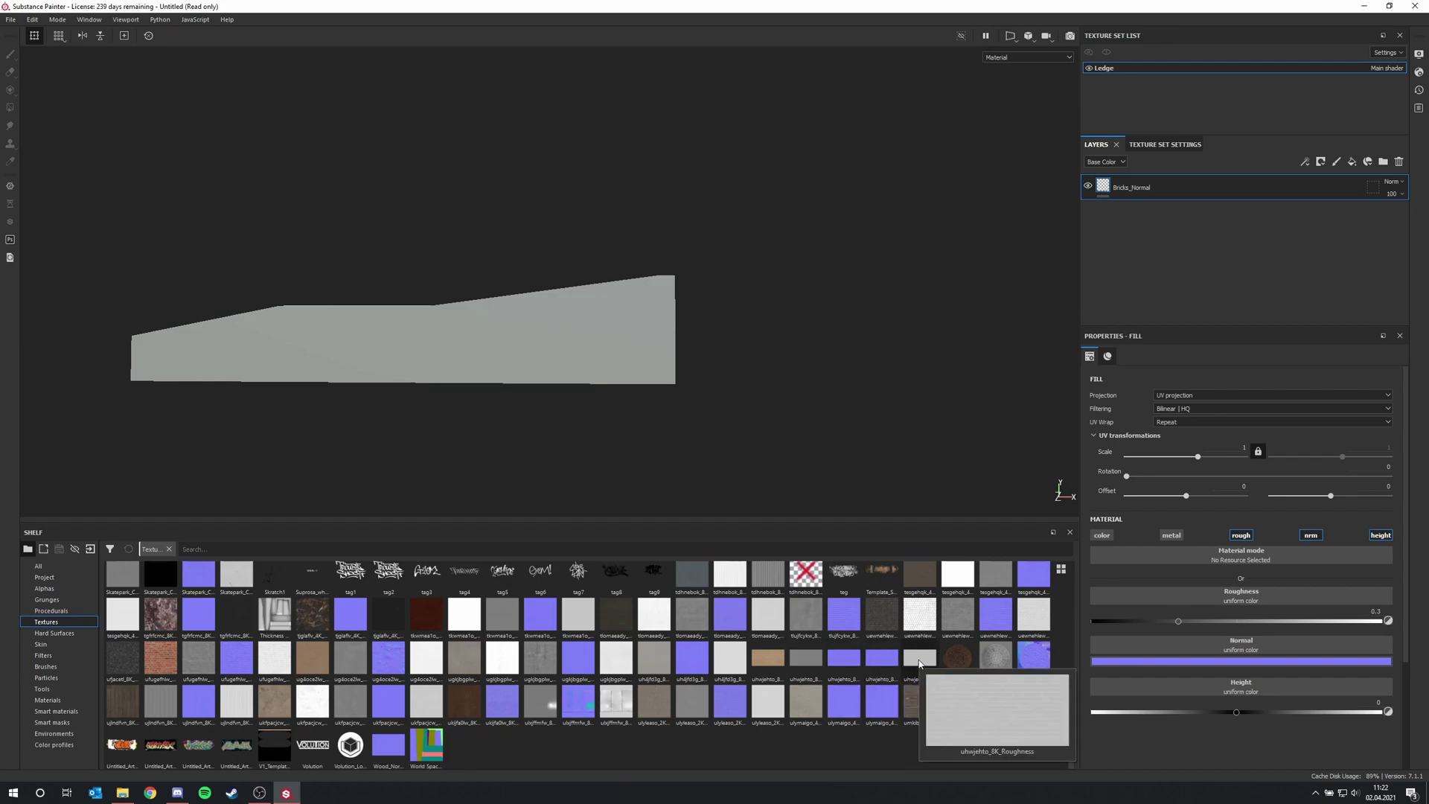
{"action": "left_click_drag", "start_coordinate": [812, 663], "coordinate": [1249, 688]}
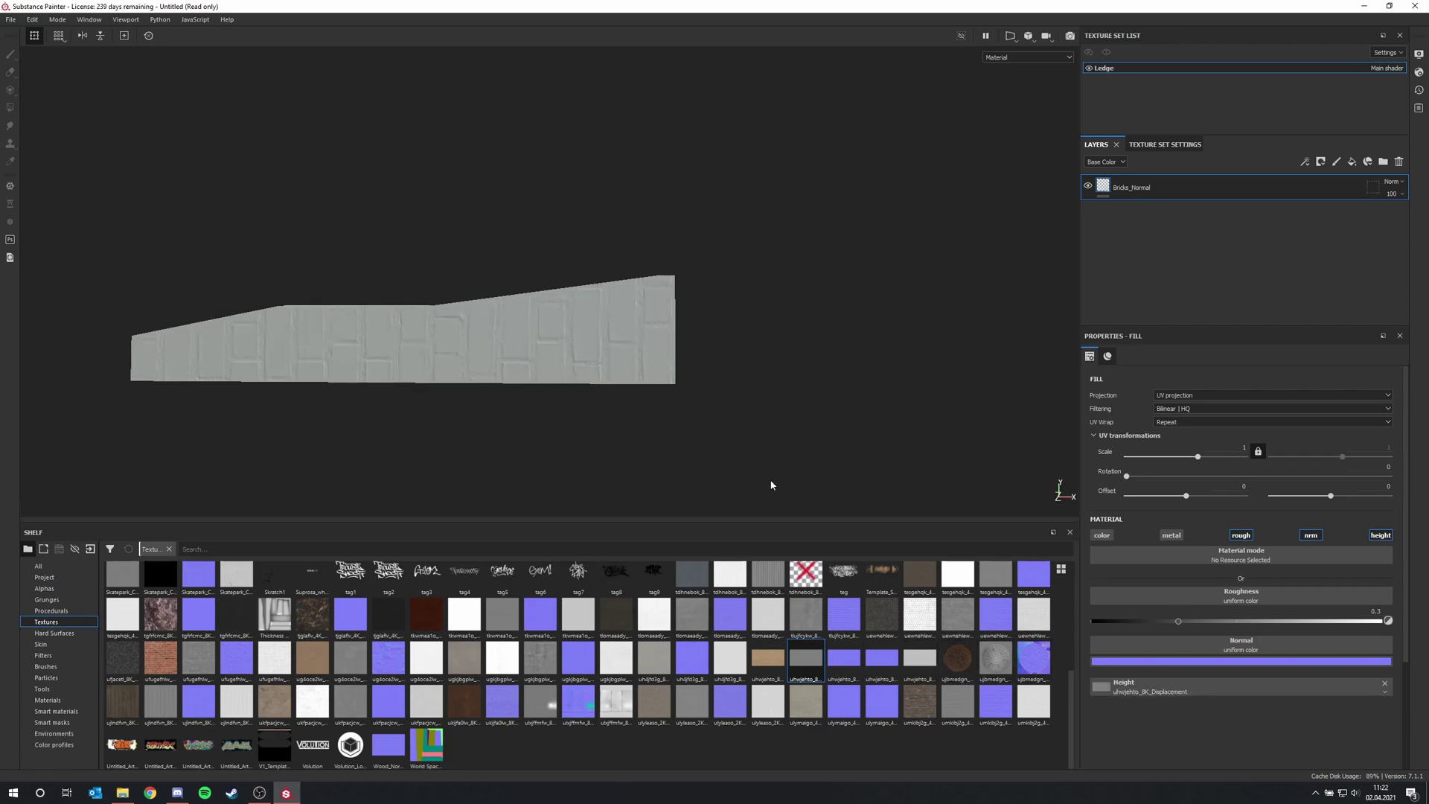
Assign uhwjehto_8K_Normal to the normal channel and uhwjehto_8K_Roughness to the roughness channel of the Bricks_Normal fill
{"action": "left_click_drag", "start_coordinate": [844, 658], "coordinate": [1233, 649]}
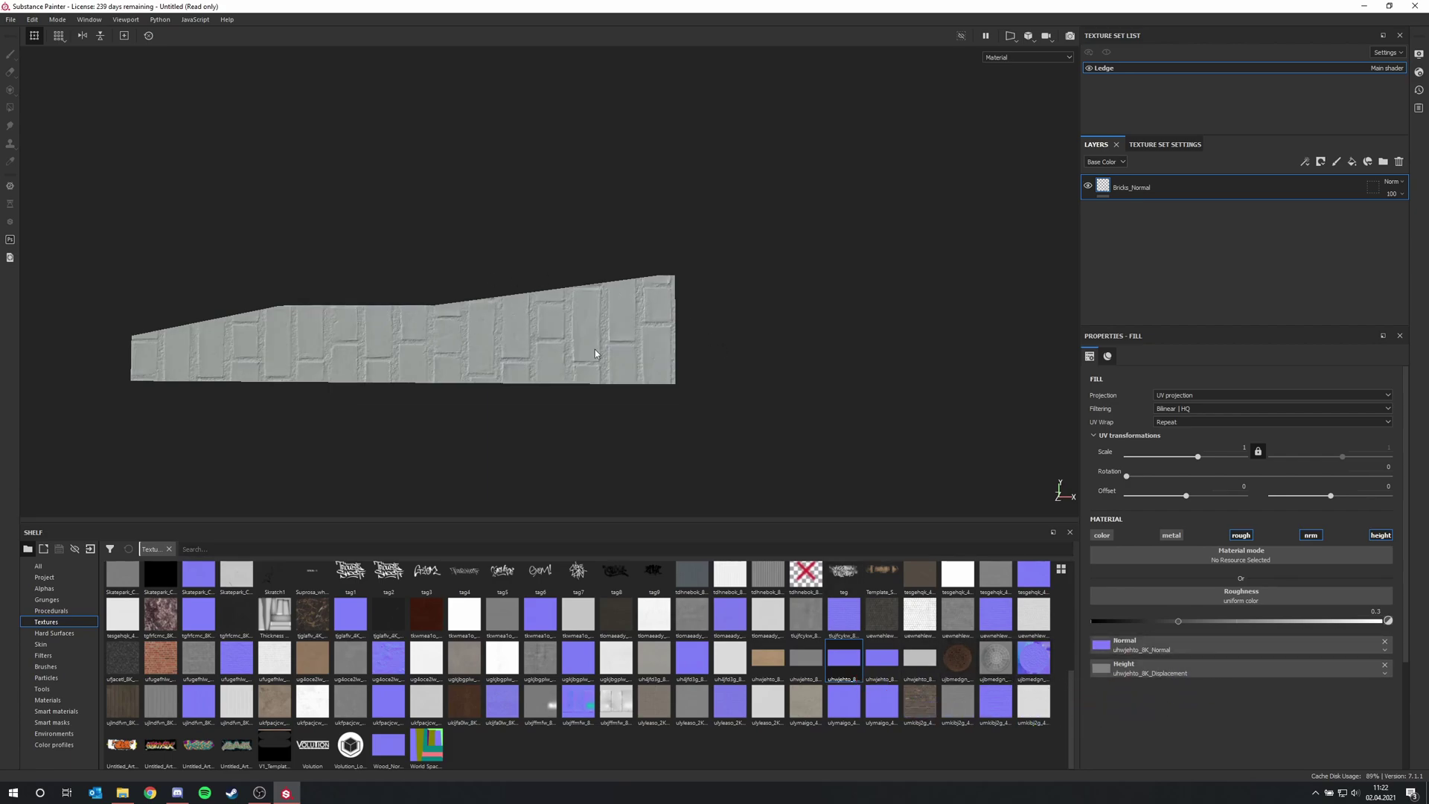
{"action": "left_click", "coordinate": [1312, 536]}
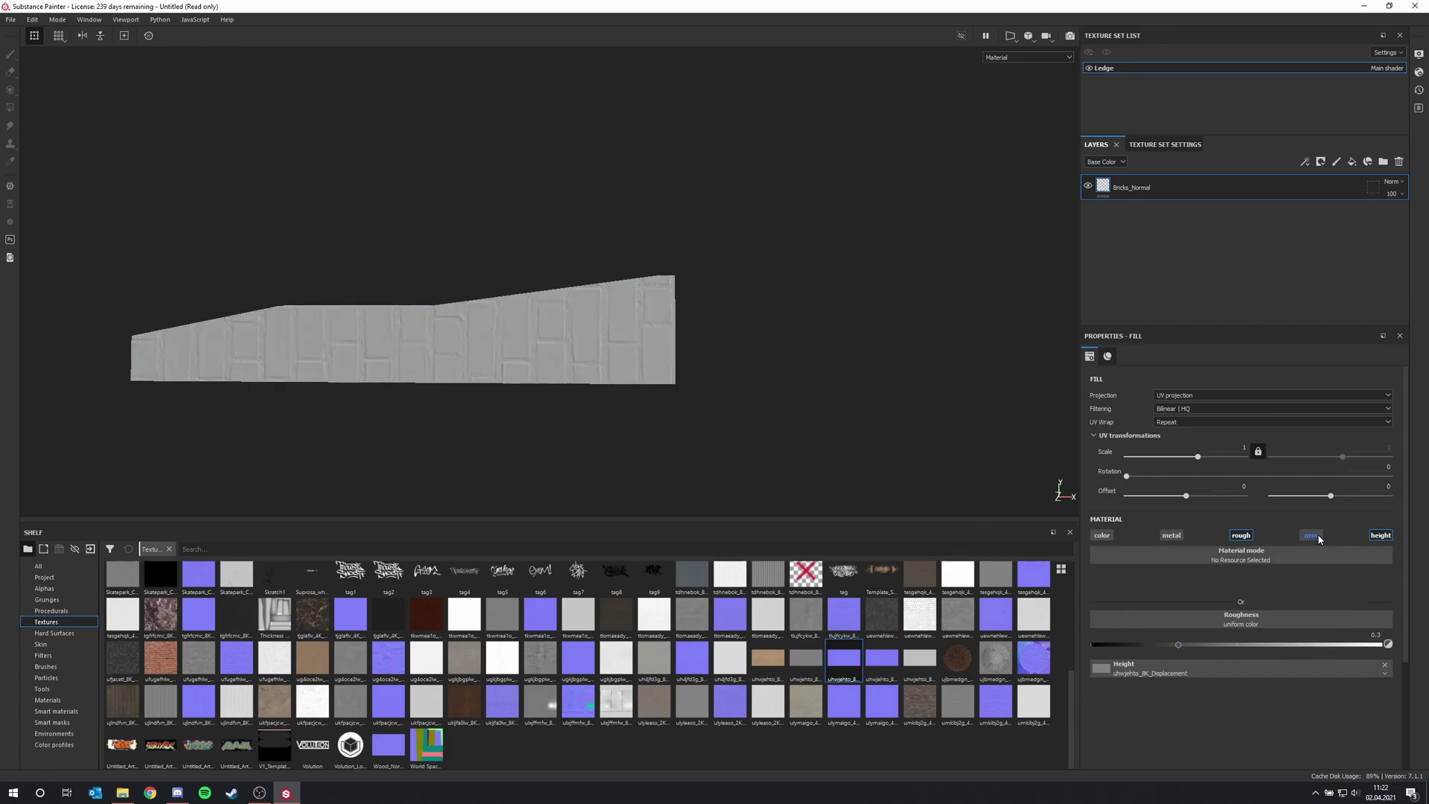
{"action": "left_click", "coordinate": [1314, 536]}
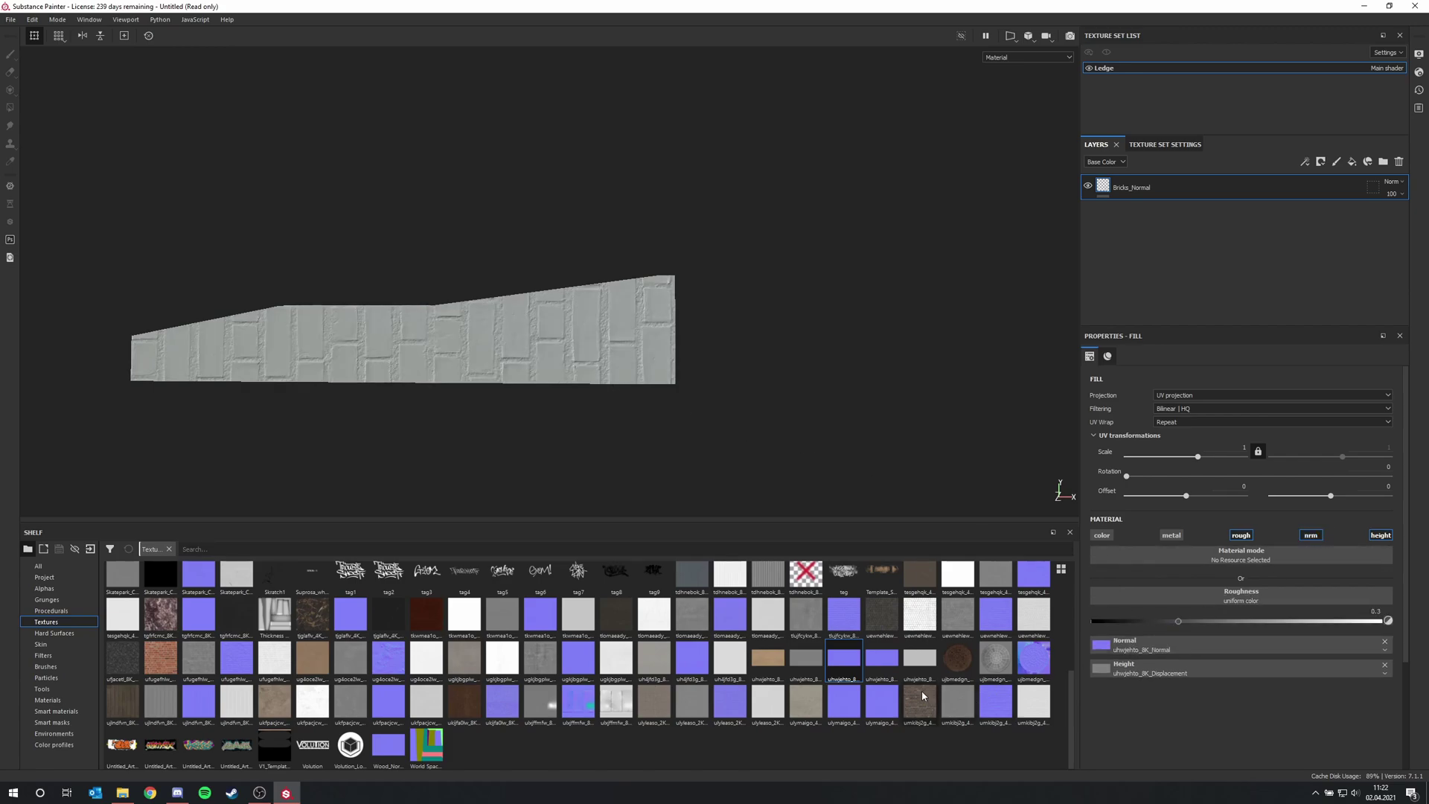
{"action": "left_click_drag", "start_coordinate": [920, 660], "coordinate": [1241, 601]}
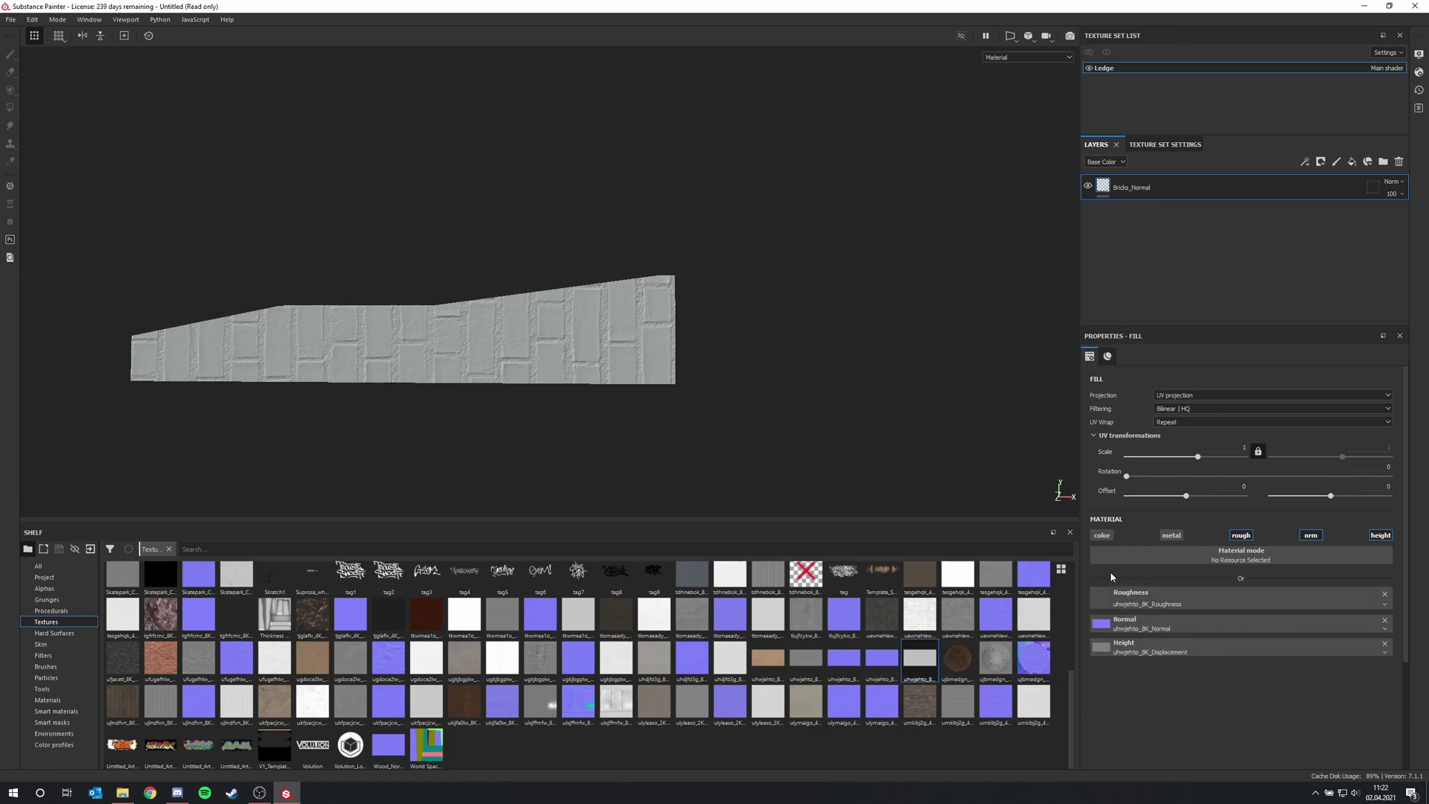
Inspect the brick orientation around the wall's sides, and compare it with the UV layout in a combined 3D/2D view
{"action": "mouse_move", "coordinate": [576, 284]}
{"action": "left_mouse_down", "text": "alt"}
{"action": "mouse_move", "coordinate": [596, 319]}
{"action": "mouse_move", "coordinate": [891, 305]}
{"action": "left_mouse_up", "text": "alt"}
{"action": "left_click_drag", "start_coordinate": [359, 310], "coordinate": [227, 348], "text": "alt"}
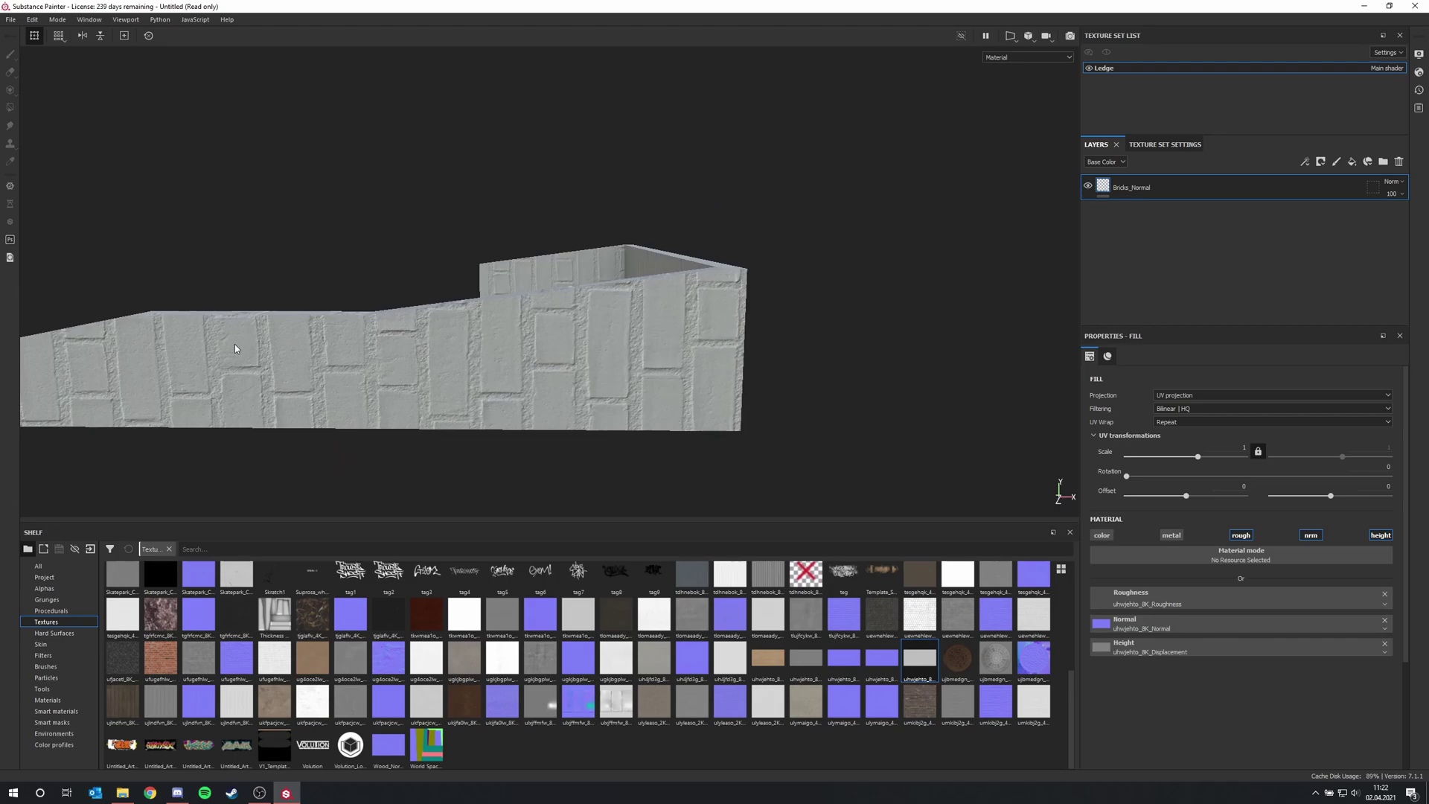
{"action": "left_click_drag", "start_coordinate": [638, 255], "coordinate": [711, 288], "text": "alt"}
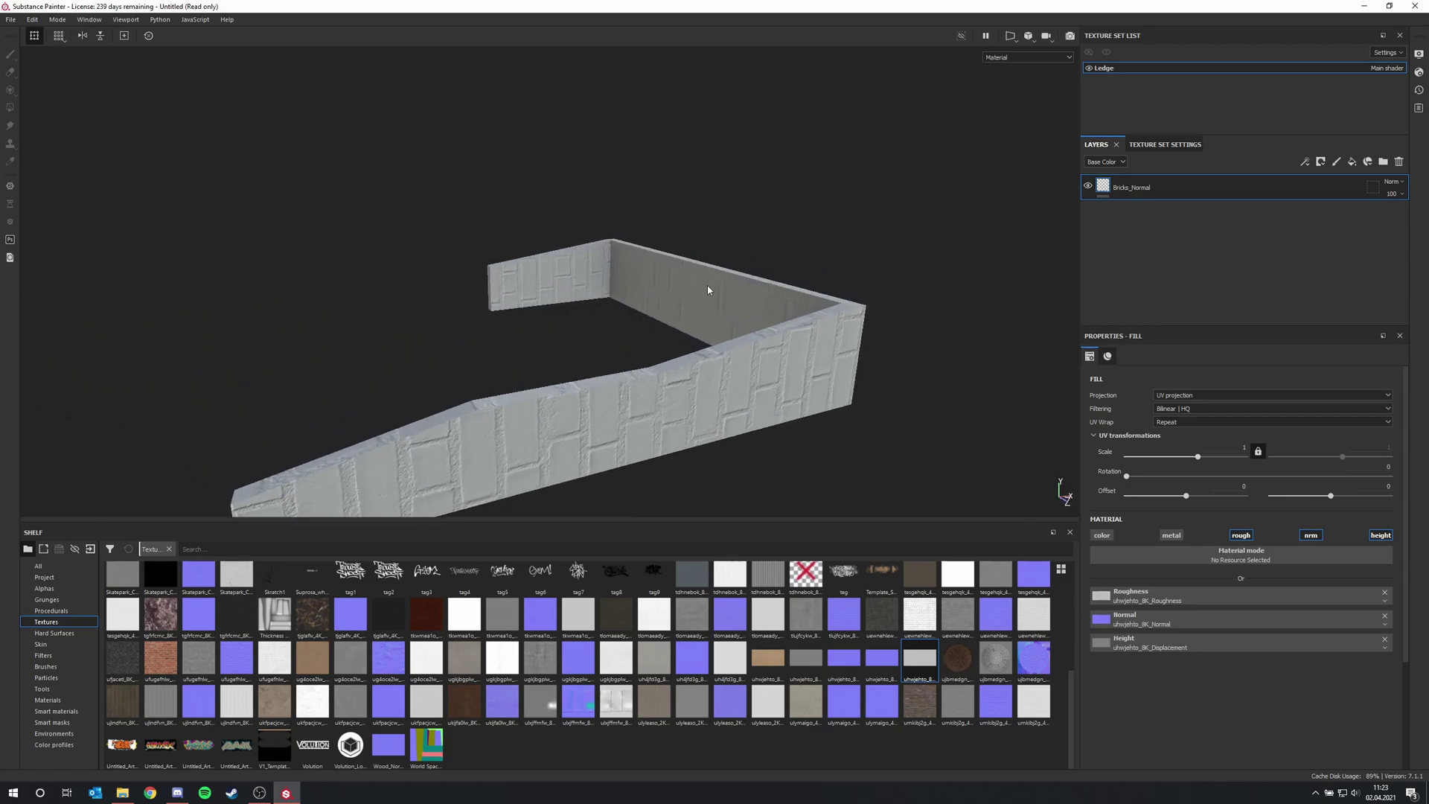
{"action": "left_click_drag", "start_coordinate": [700, 343], "coordinate": [782, 341], "text": "alt"}
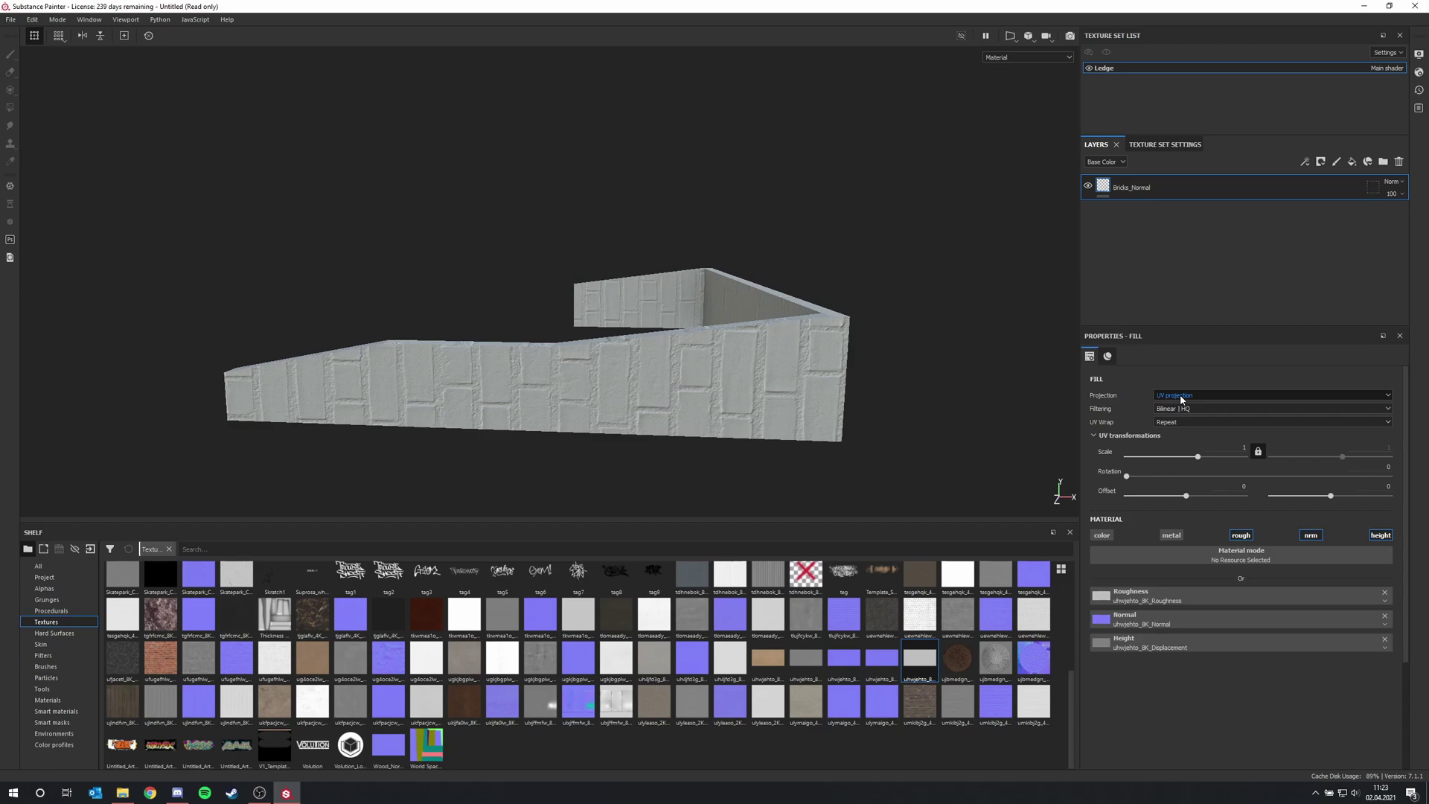
{"action": "left_click", "coordinate": [1017, 42]}
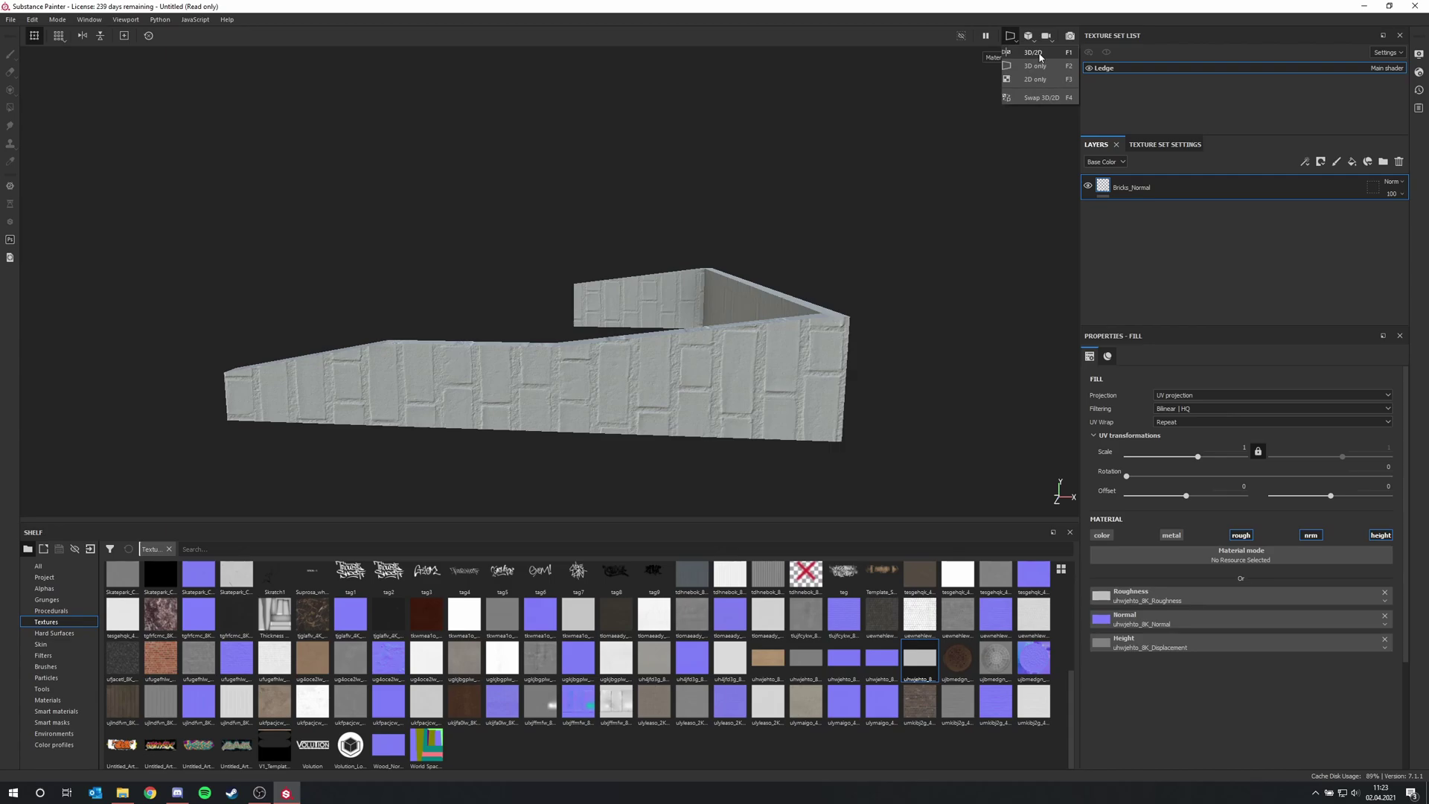
{"action": "left_click", "coordinate": [1035, 52]}
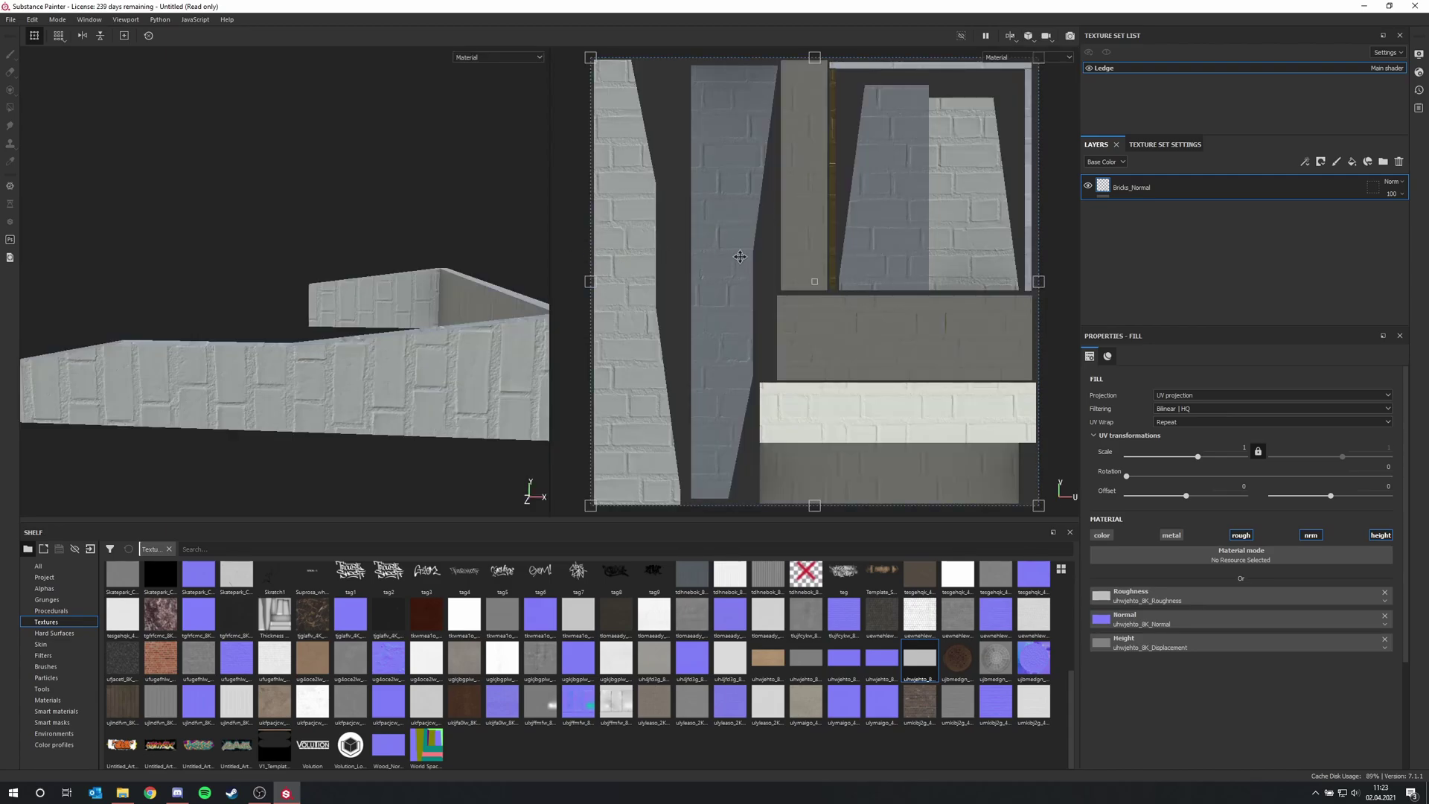
Try shifting the brick texture's UV offset to 0.008740 and 0.001748 across the wall's UV islands
{"action": "scroll", "coordinate": [744, 260], "scroll_direction": "down", "scroll_amount": 3}
{"action": "left_click_drag", "start_coordinate": [800, 272], "coordinate": [815, 272]}
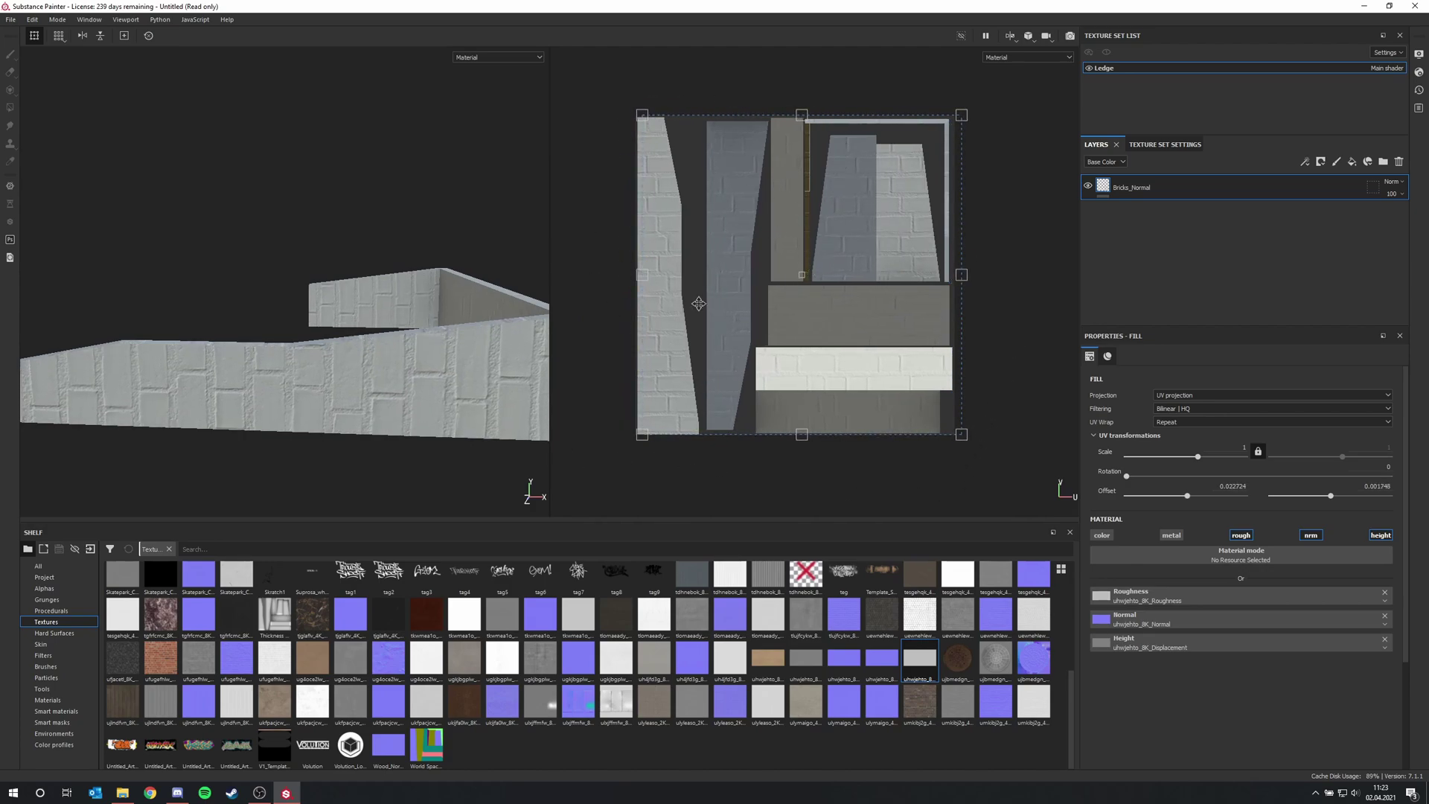
{"action": "left_click_drag", "start_coordinate": [785, 314], "coordinate": [781, 313]}
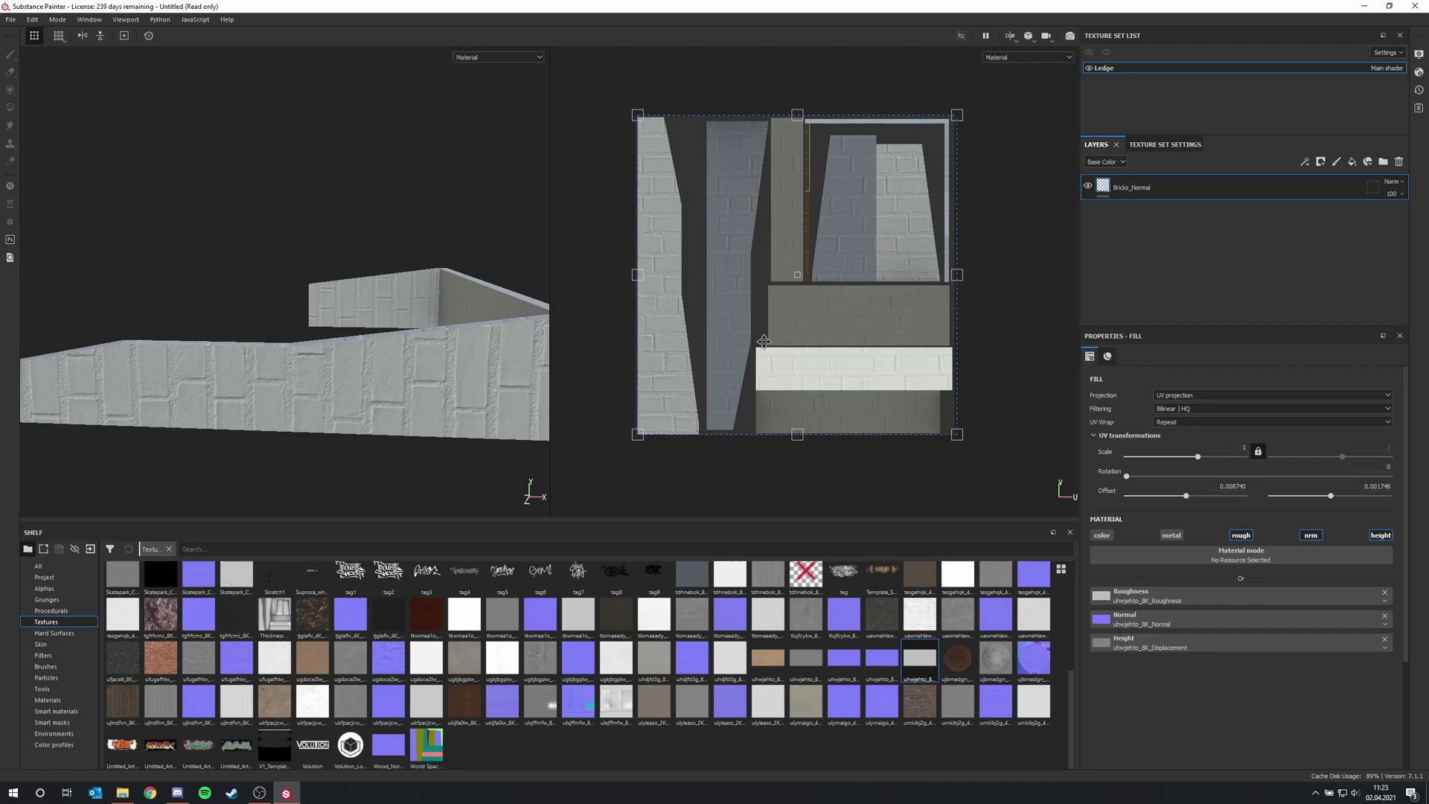
Switch the Bricks_Normal fill to Tri-planar projection and check the brick direction around the wall
{"action": "left_click", "coordinate": [1158, 396]}
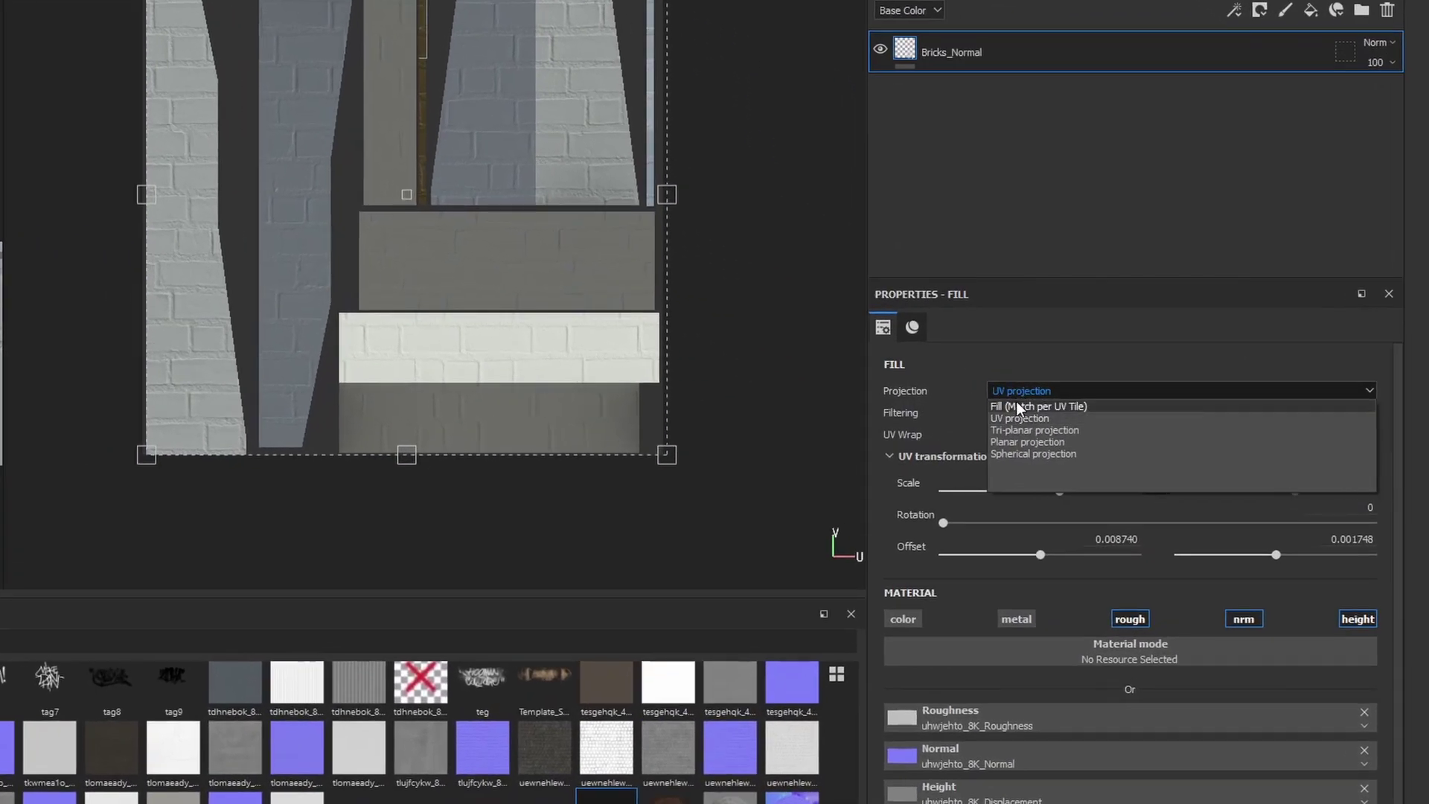
{"action": "left_click", "coordinate": [1028, 430]}
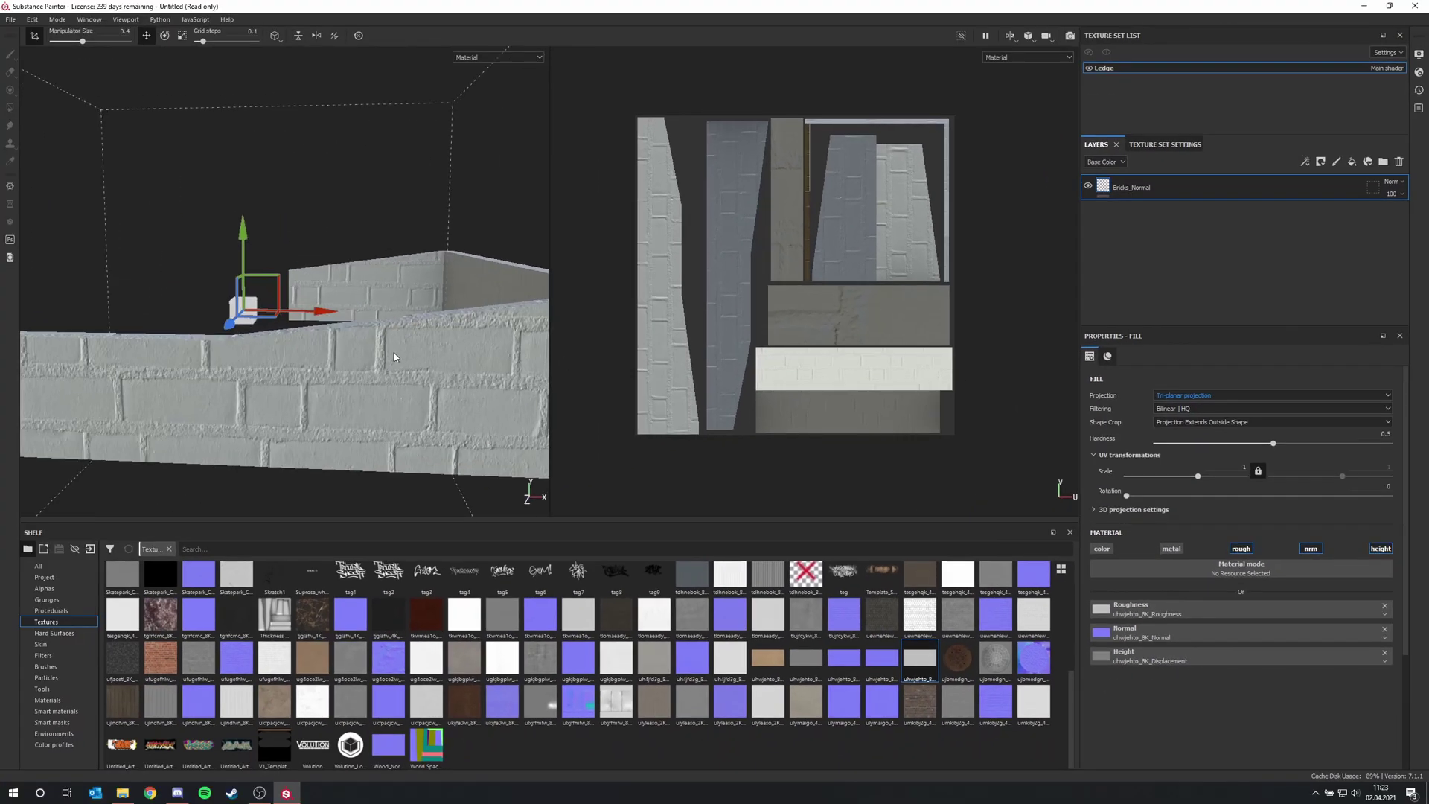
{"action": "scroll", "coordinate": [395, 358], "scroll_direction": "down", "scroll_amount": 5}
{"action": "left_click_drag", "start_coordinate": [395, 357], "coordinate": [240, 290], "text": "alt"}
{"action": "left_click_drag", "start_coordinate": [385, 326], "coordinate": [317, 382], "text": "alt"}
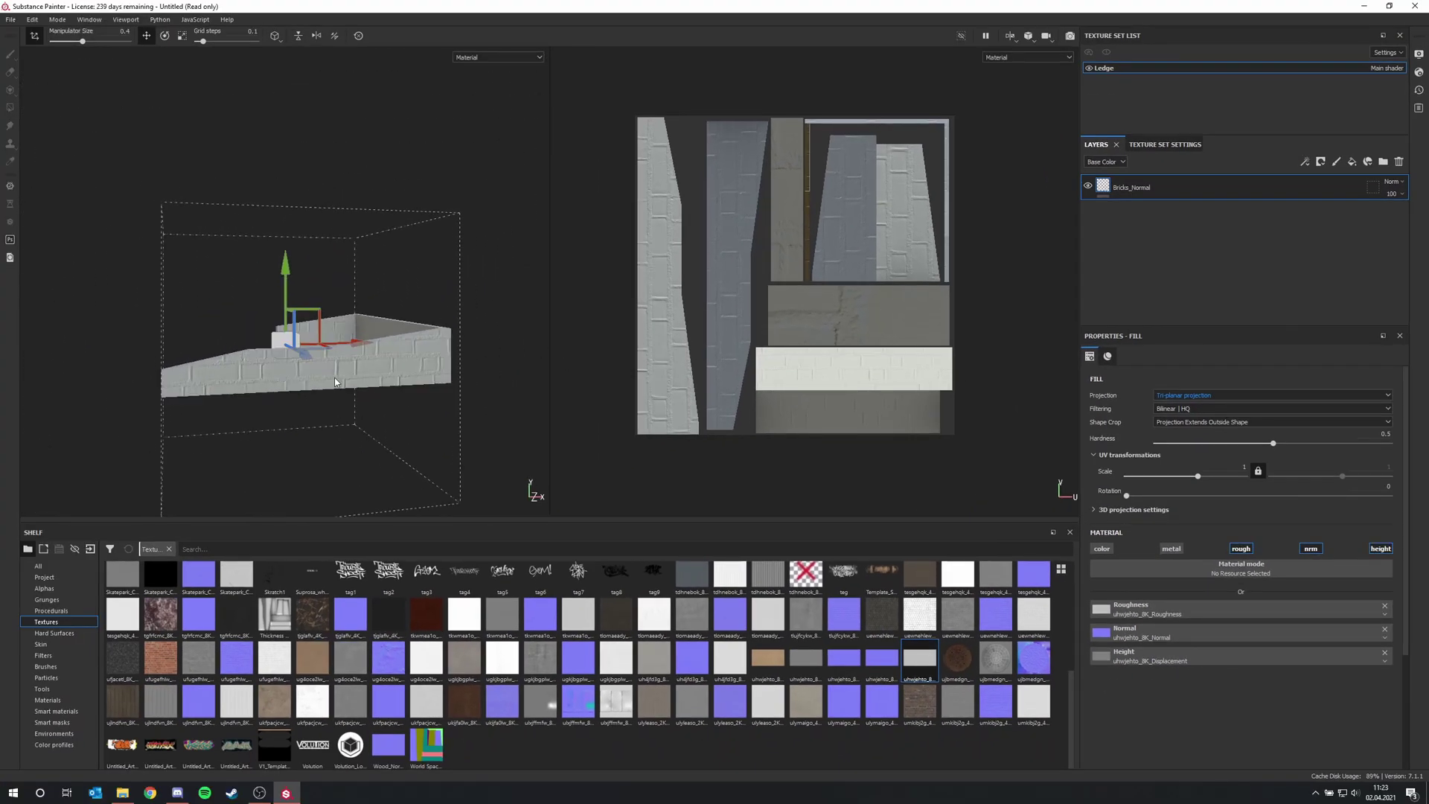
{"action": "left_click_drag", "start_coordinate": [231, 353], "coordinate": [375, 268], "text": "alt"}
{"action": "left_click_drag", "start_coordinate": [390, 386], "coordinate": [399, 338], "text": "alt"}
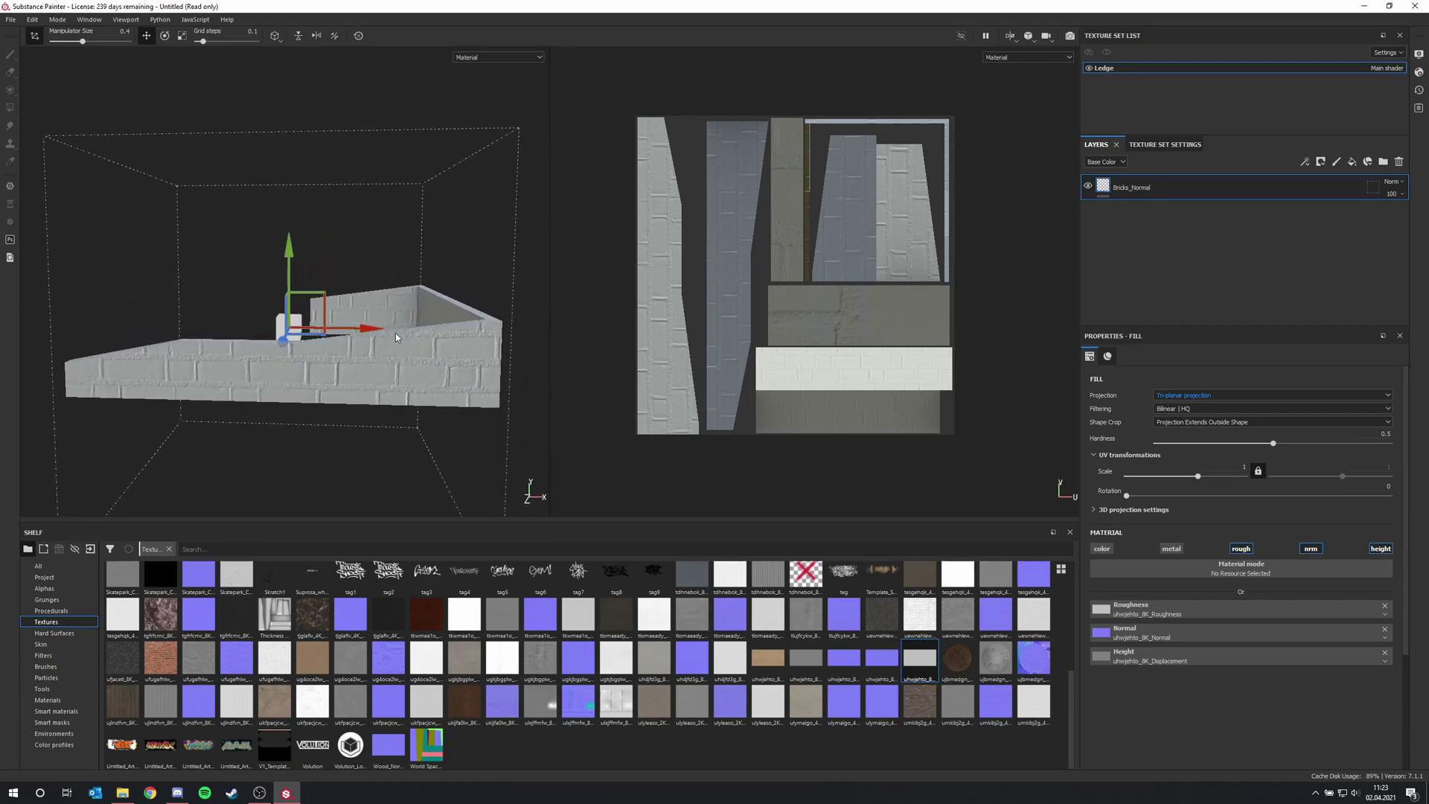
{"action": "scroll", "coordinate": [396, 333], "scroll_direction": "down", "scroll_amount": 2}
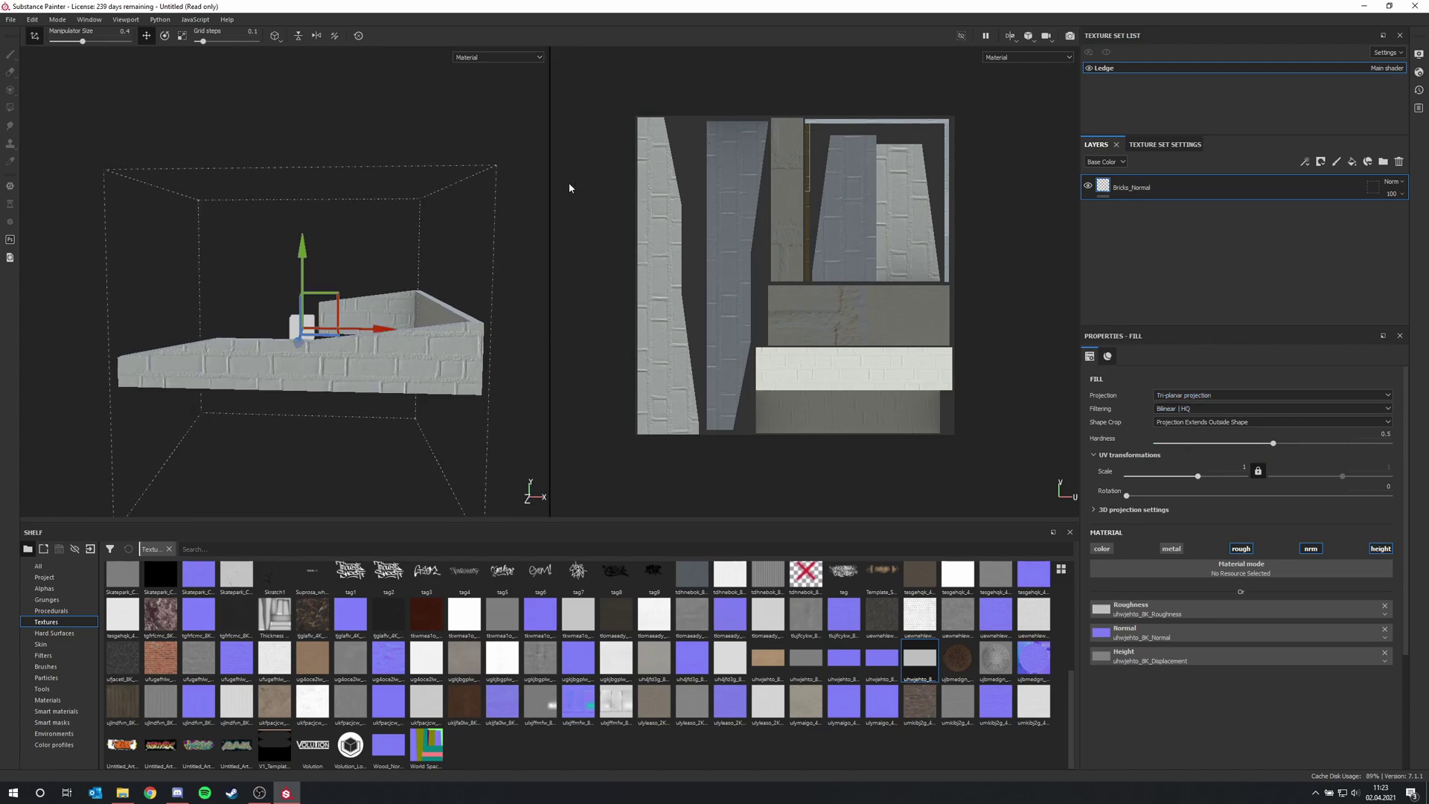
Return to the 3D only view, set the brick fill's UV scale to 3.5, and check the brick size up close
{"action": "left_click", "coordinate": [1015, 41]}
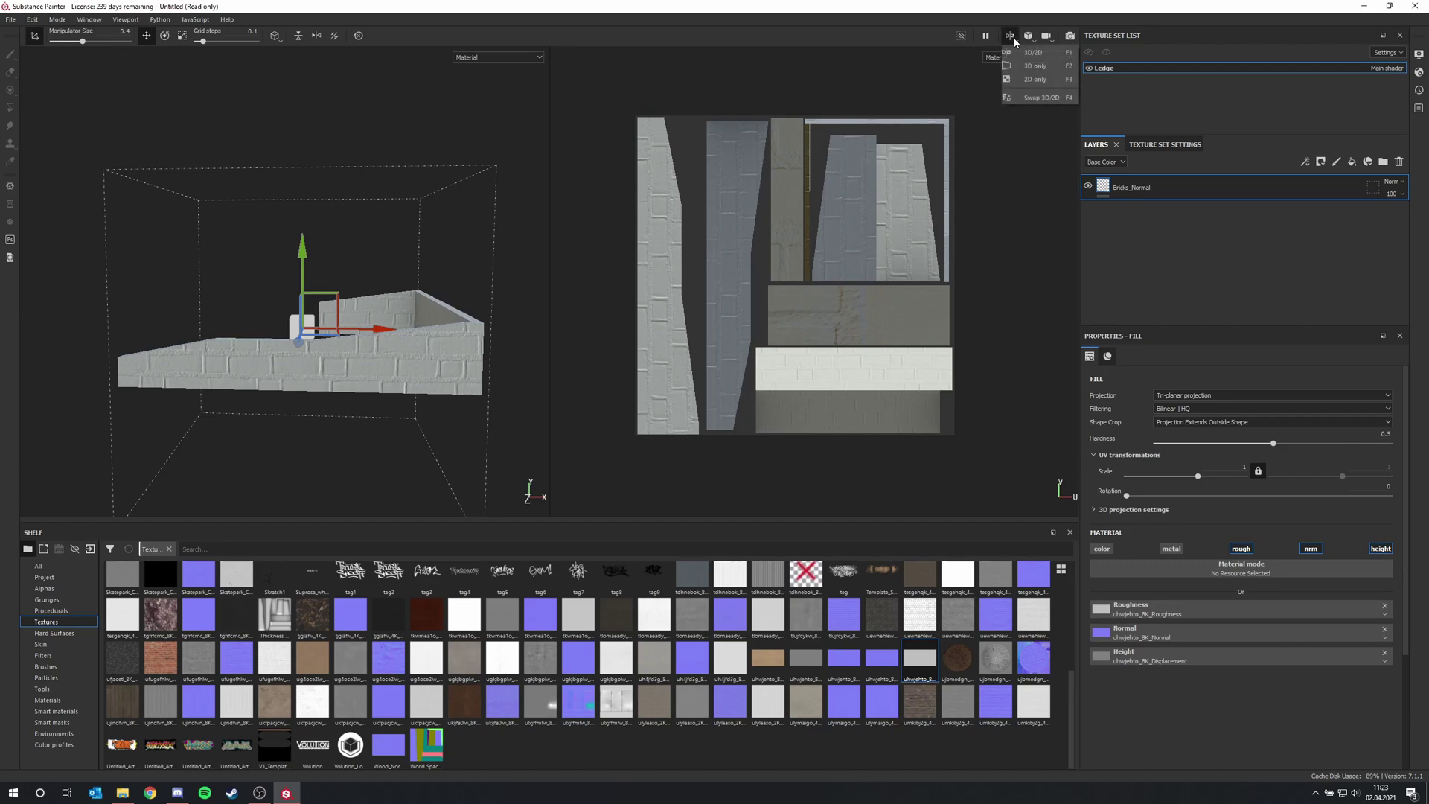
{"action": "left_click", "coordinate": [1035, 65]}
{"action": "left_click_drag", "start_coordinate": [491, 365], "coordinate": [656, 393], "text": "alt"}
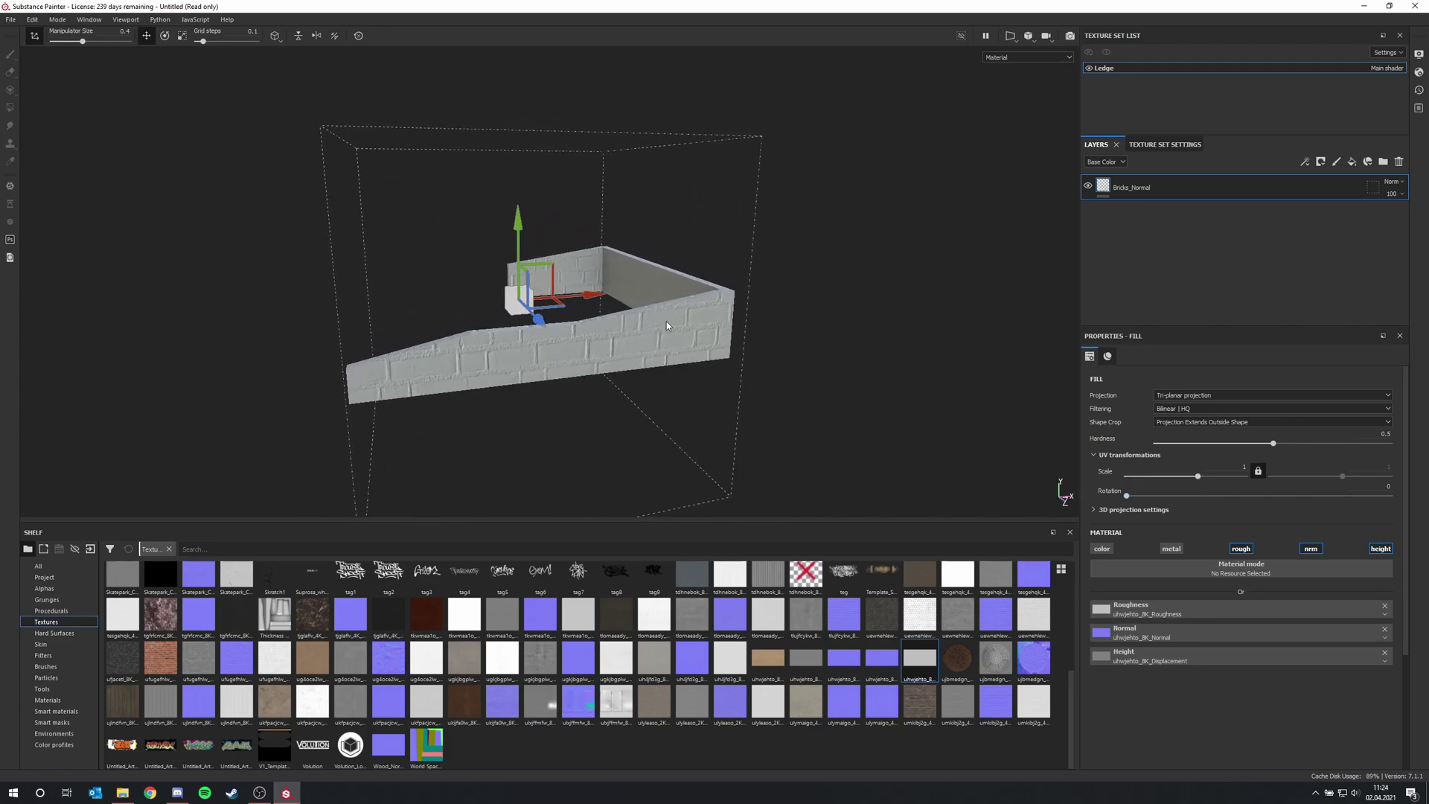
{"action": "left_click_drag", "start_coordinate": [641, 337], "coordinate": [603, 364], "text": "alt"}
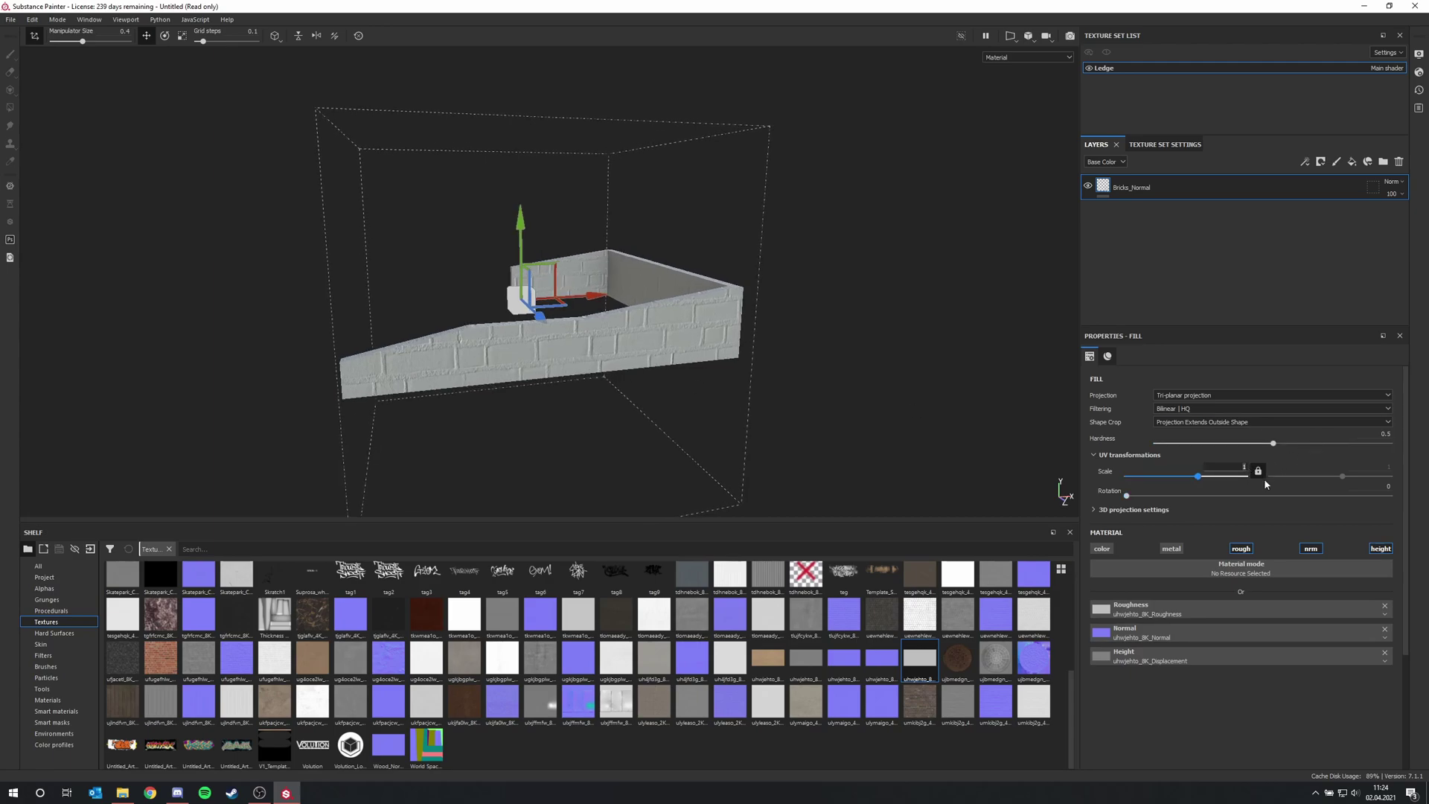
{"action": "type", "text": "3.5"}
{"action": "key", "text": "Return"}
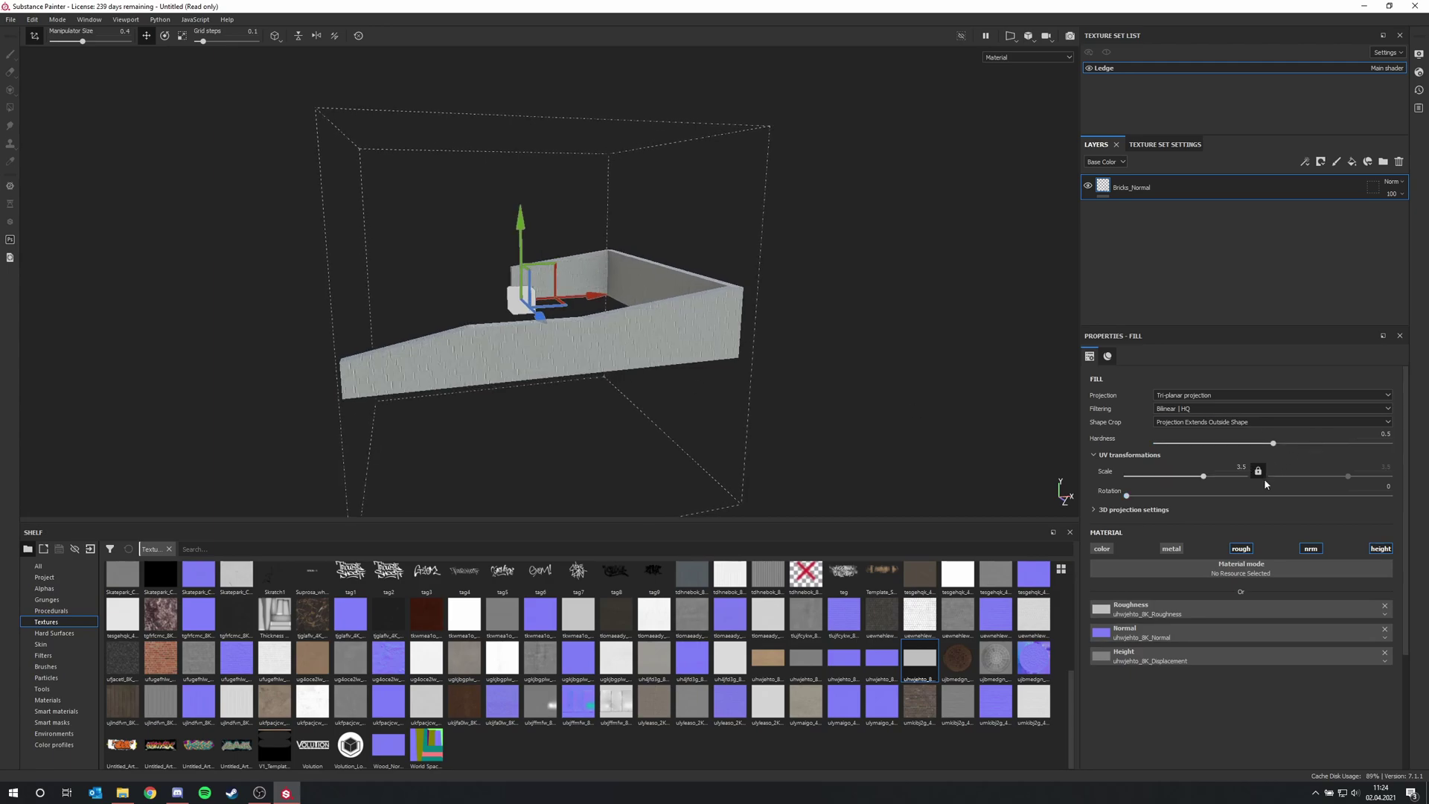
{"action": "left_click_drag", "start_coordinate": [853, 426], "coordinate": [752, 361], "text": "alt"}
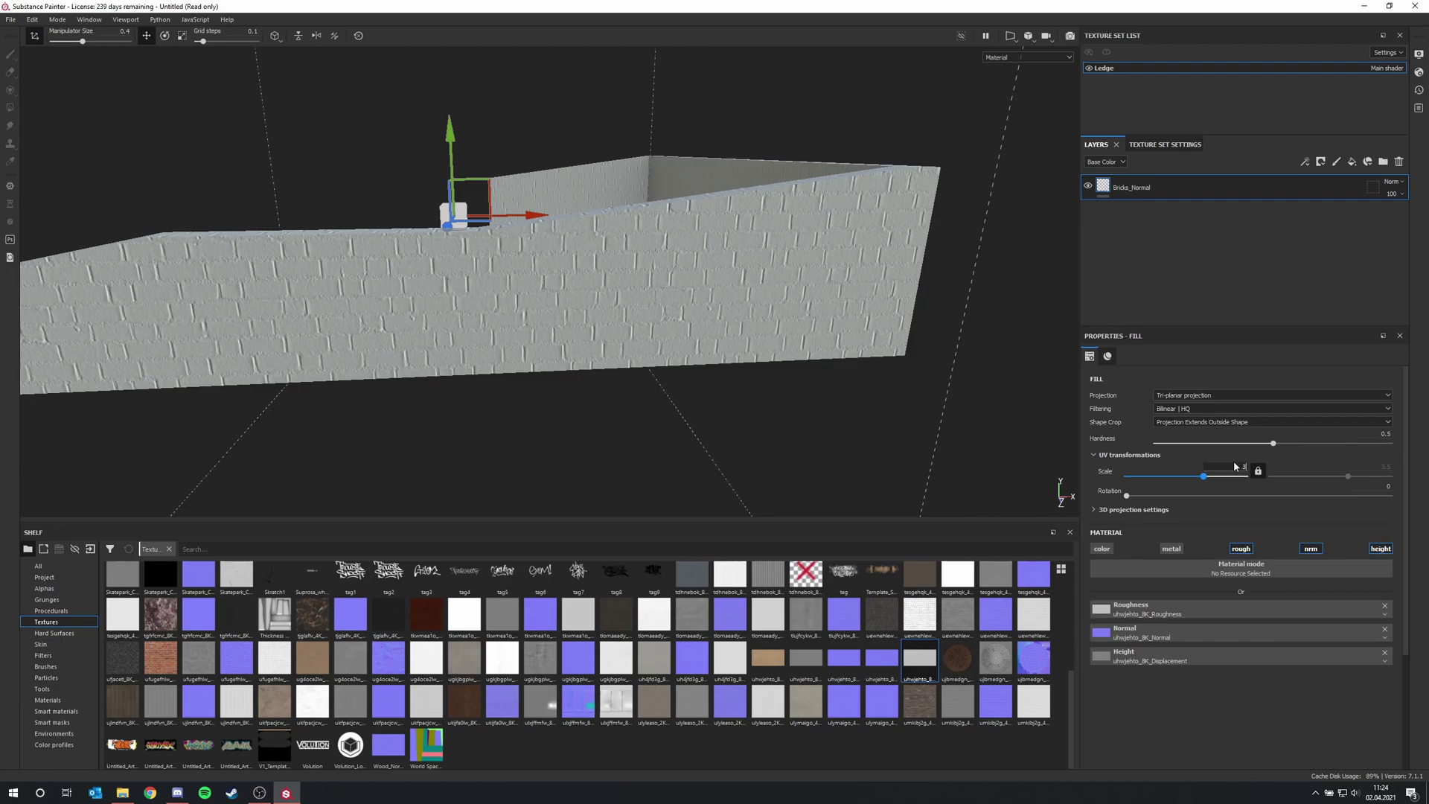
Set the Bricks_Normal fill's UV scale to 3 and check the brick size up close
{"action": "key", "text": "Return"}
{"action": "left_click_drag", "start_coordinate": [811, 417], "coordinate": [313, 266], "text": "alt"}
{"action": "scroll", "coordinate": [521, 268], "scroll_direction": "up", "scroll_amount": 10}
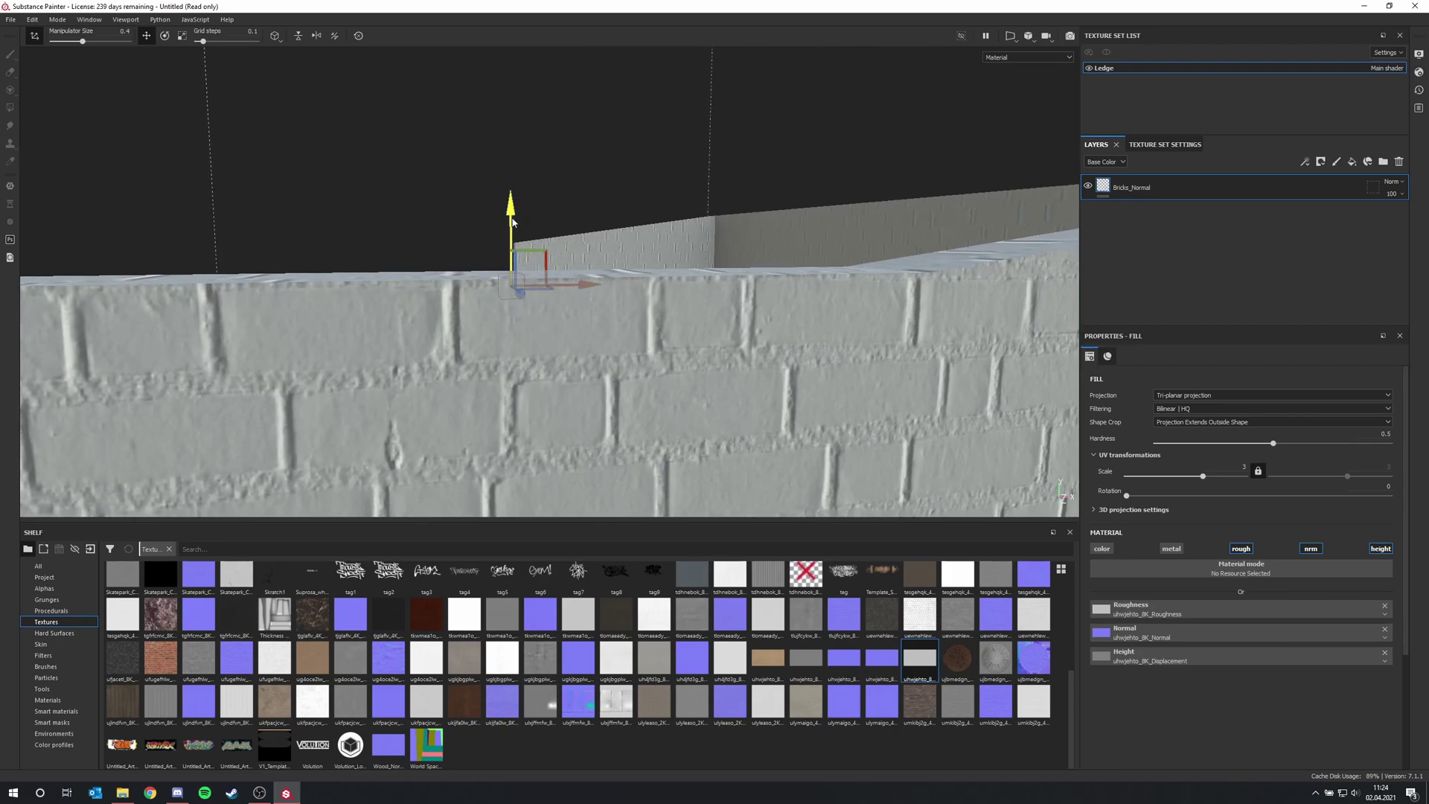
Move the tri-planar projection along its blue axis to adjust the bricks on the wall's top edge, and check the result
{"action": "left_click_drag", "start_coordinate": [497, 301], "coordinate": [463, 288], "text": "alt"}
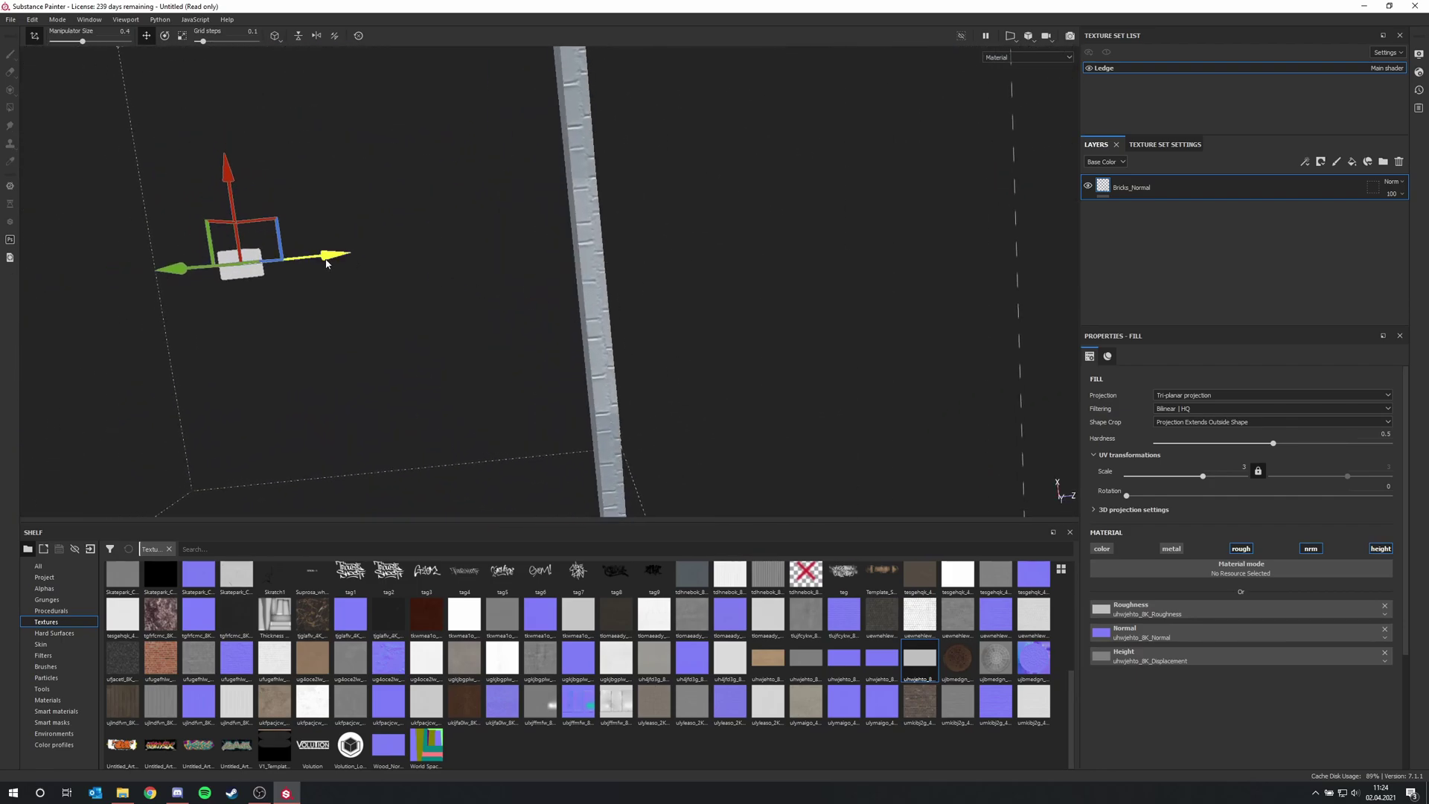
{"action": "left_click_drag", "start_coordinate": [329, 259], "coordinate": [574, 357]}
{"action": "left_click_drag", "start_coordinate": [554, 454], "coordinate": [559, 342]}
{"action": "scroll", "coordinate": [612, 374], "scroll_direction": "down", "scroll_amount": 5}
{"action": "scroll", "coordinate": [609, 346], "scroll_direction": "up", "scroll_amount": 5}
{"action": "scroll", "coordinate": [713, 336], "scroll_direction": "down", "scroll_amount": 2}
{"action": "scroll", "coordinate": [559, 341], "scroll_direction": "up", "scroll_amount": 3}
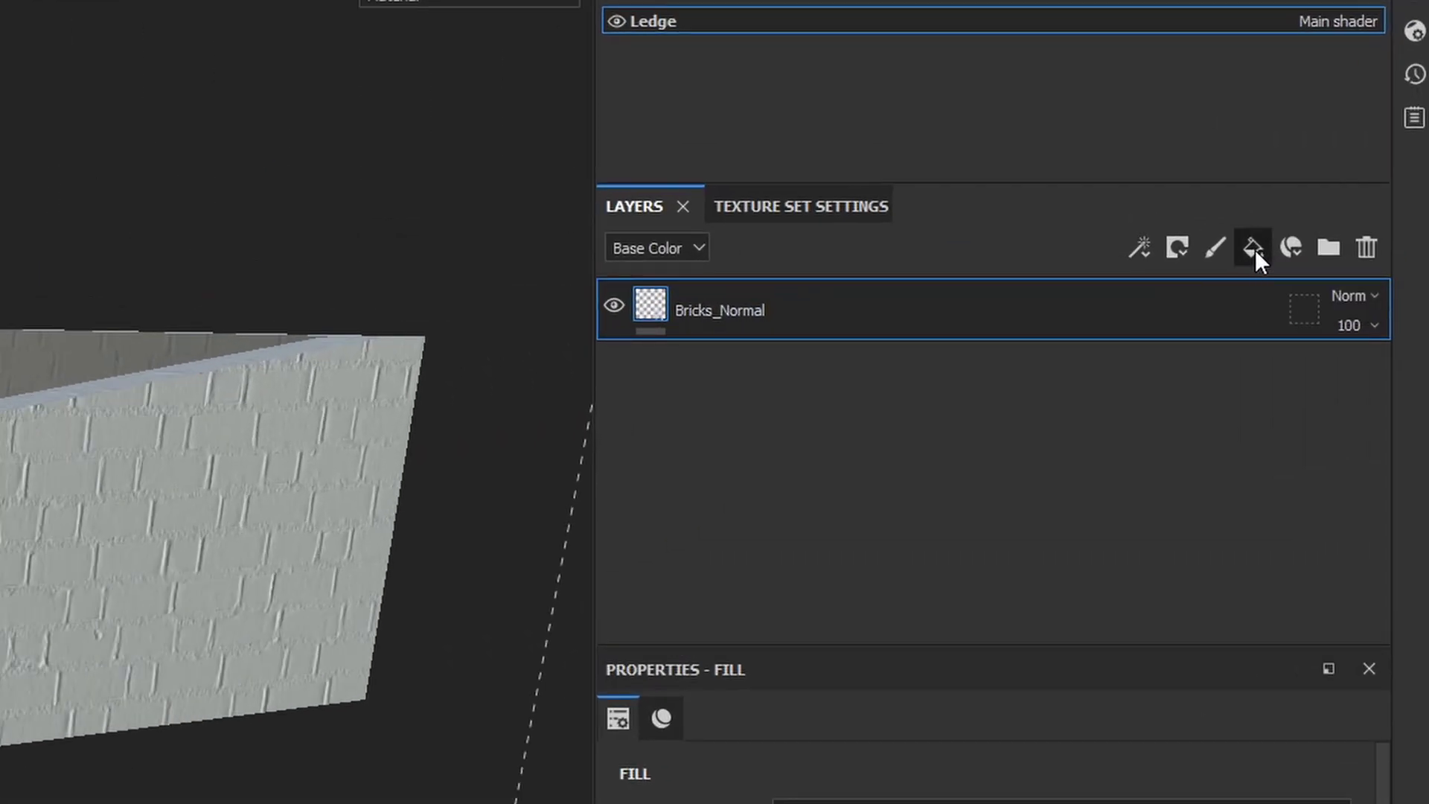
Add a new fill layer above Bricks_Normal and name it Brick_Color
{"action": "left_click", "coordinate": [1314, 198]}
{"action": "double_click", "coordinate": [733, 311]}
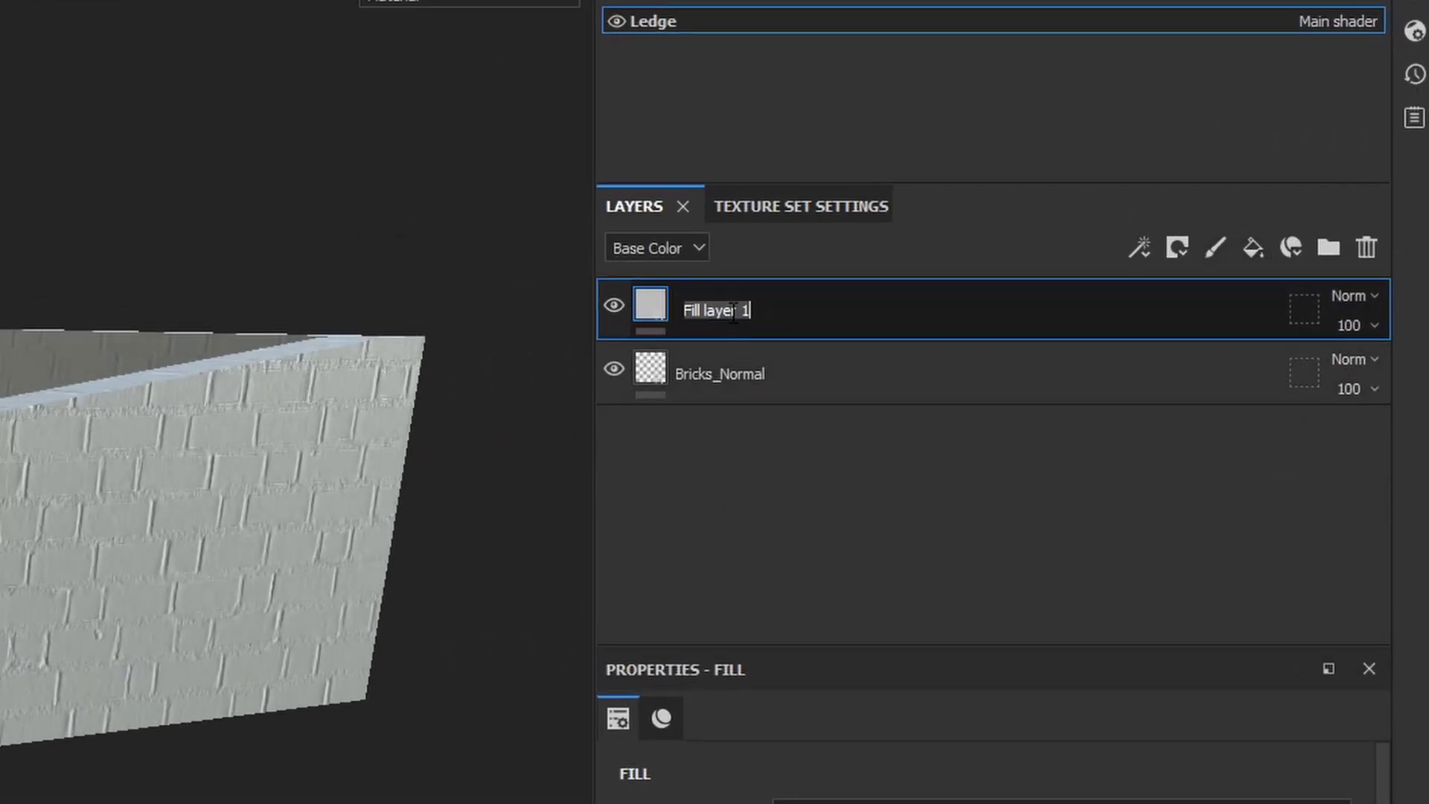
{"action": "type", "text": "Brick_"}
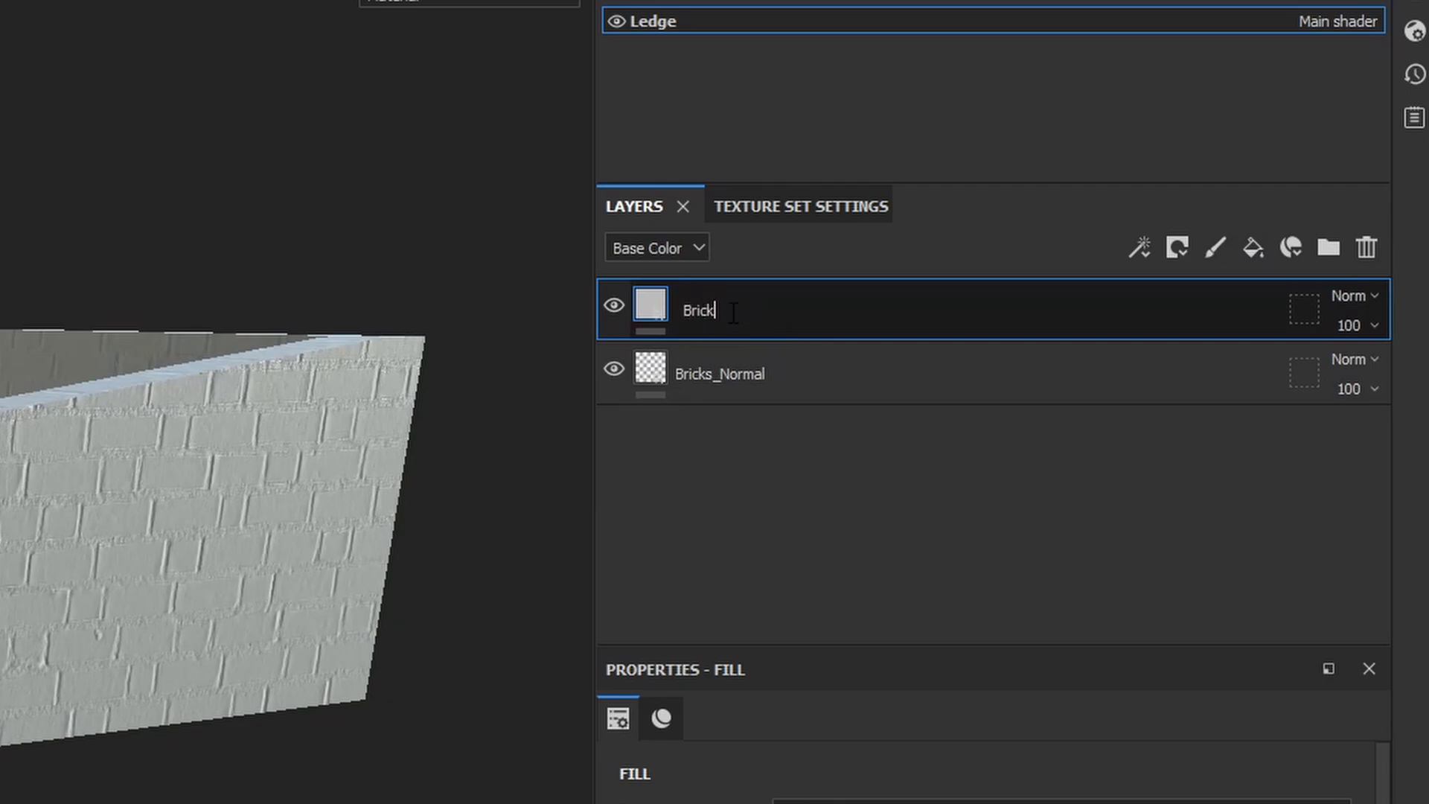
{"action": "type", "text": "Paint"}
{"action": "key", "text": "BackSpace"}
{"action": "key", "text": "BackSpace"}
{"action": "key", "text": "BackSpace"}
{"action": "key", "text": "BackSpace"}
{"action": "key", "text": "BackSpace"}
{"action": "type", "text": "Color"}
{"action": "key", "text": "Return"}
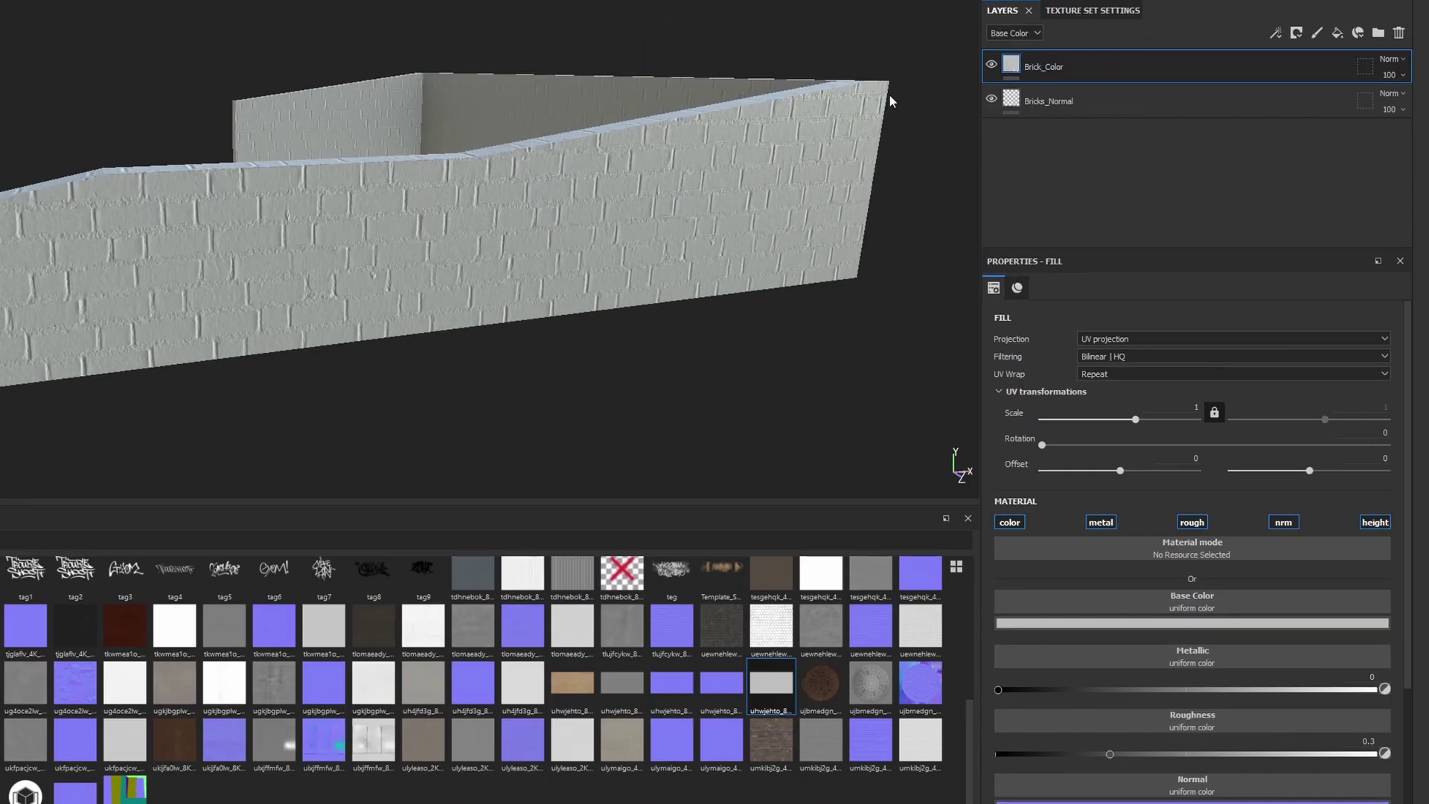
Disable the metal, normal and height channels on the Brick_Color layer, leaving only color and roughness
{"action": "mouse_move", "coordinate": [686, 243]}
{"action": "left_mouse_down", "text": "alt"}
{"action": "mouse_move", "coordinate": [625, 242]}
{"action": "mouse_move", "coordinate": [676, 236]}
{"action": "left_mouse_up", "text": "alt"}
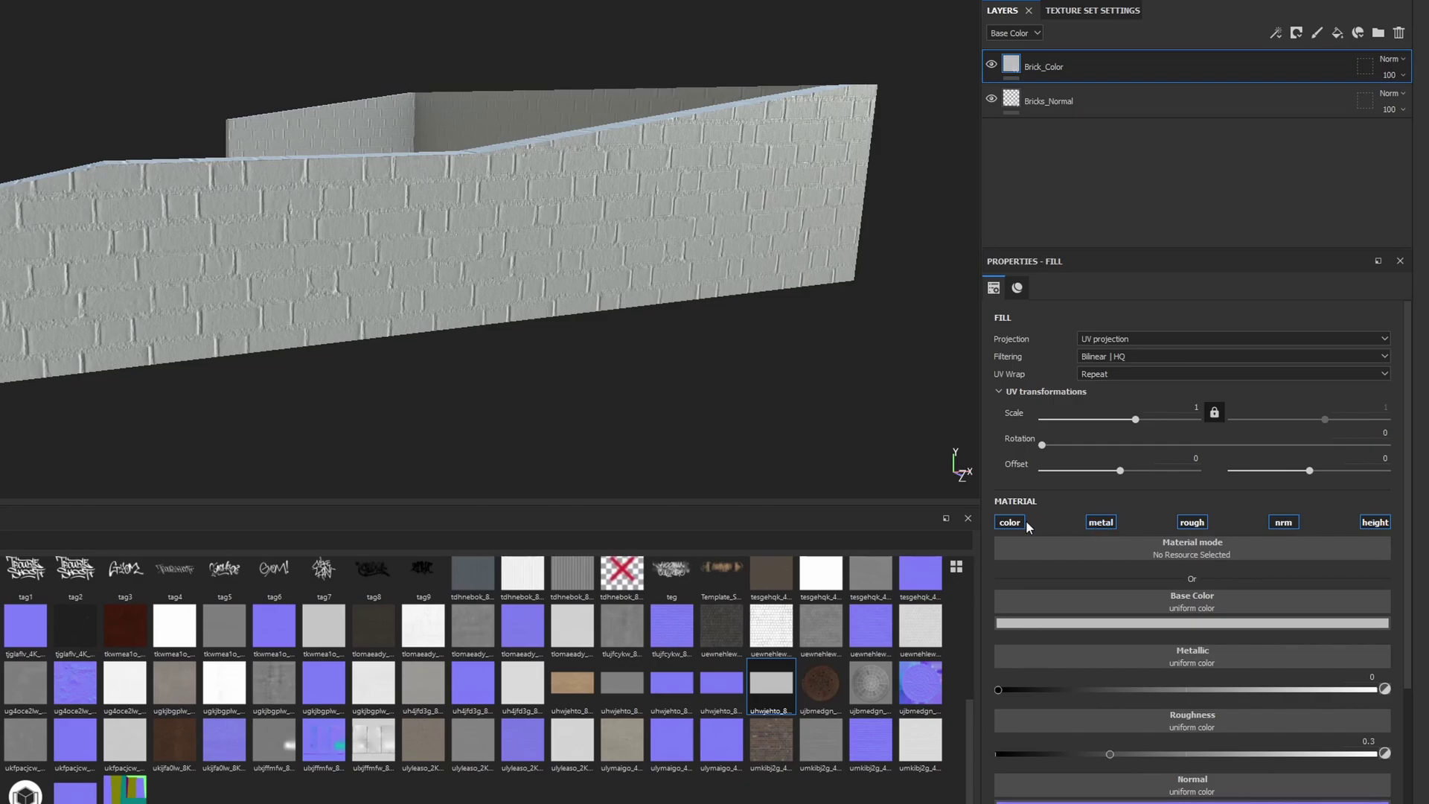
{"action": "left_click", "coordinate": [1101, 522]}
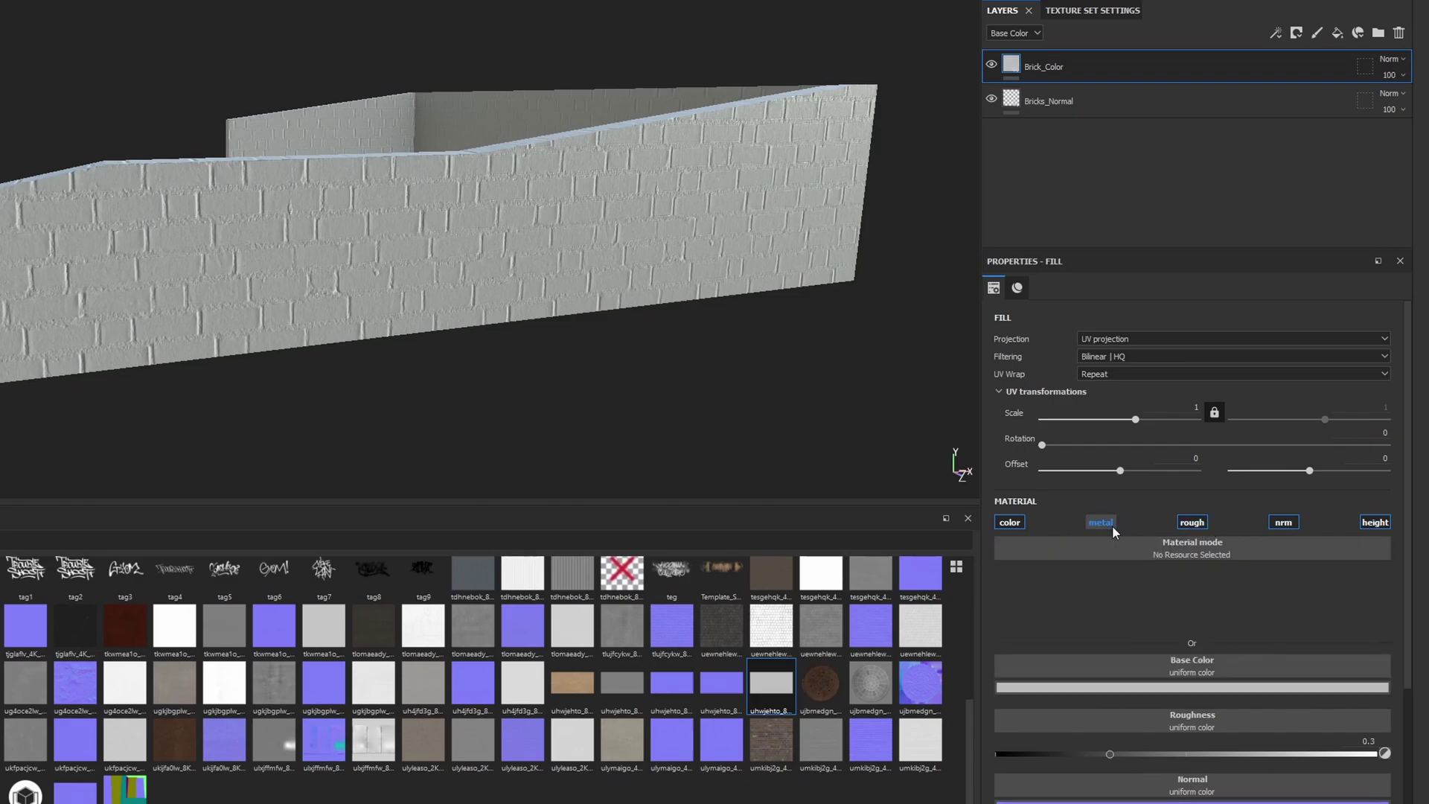
{"action": "left_click", "coordinate": [1285, 522]}
{"action": "left_click", "coordinate": [1372, 523]}
{"action": "mouse_move", "coordinate": [679, 372]}
{"action": "left_mouse_down", "text": "alt"}
{"action": "mouse_move", "coordinate": [517, 338]}
{"action": "mouse_move", "coordinate": [462, 364]}
{"action": "mouse_move", "coordinate": [663, 366]}
{"action": "left_mouse_up", "text": "alt"}
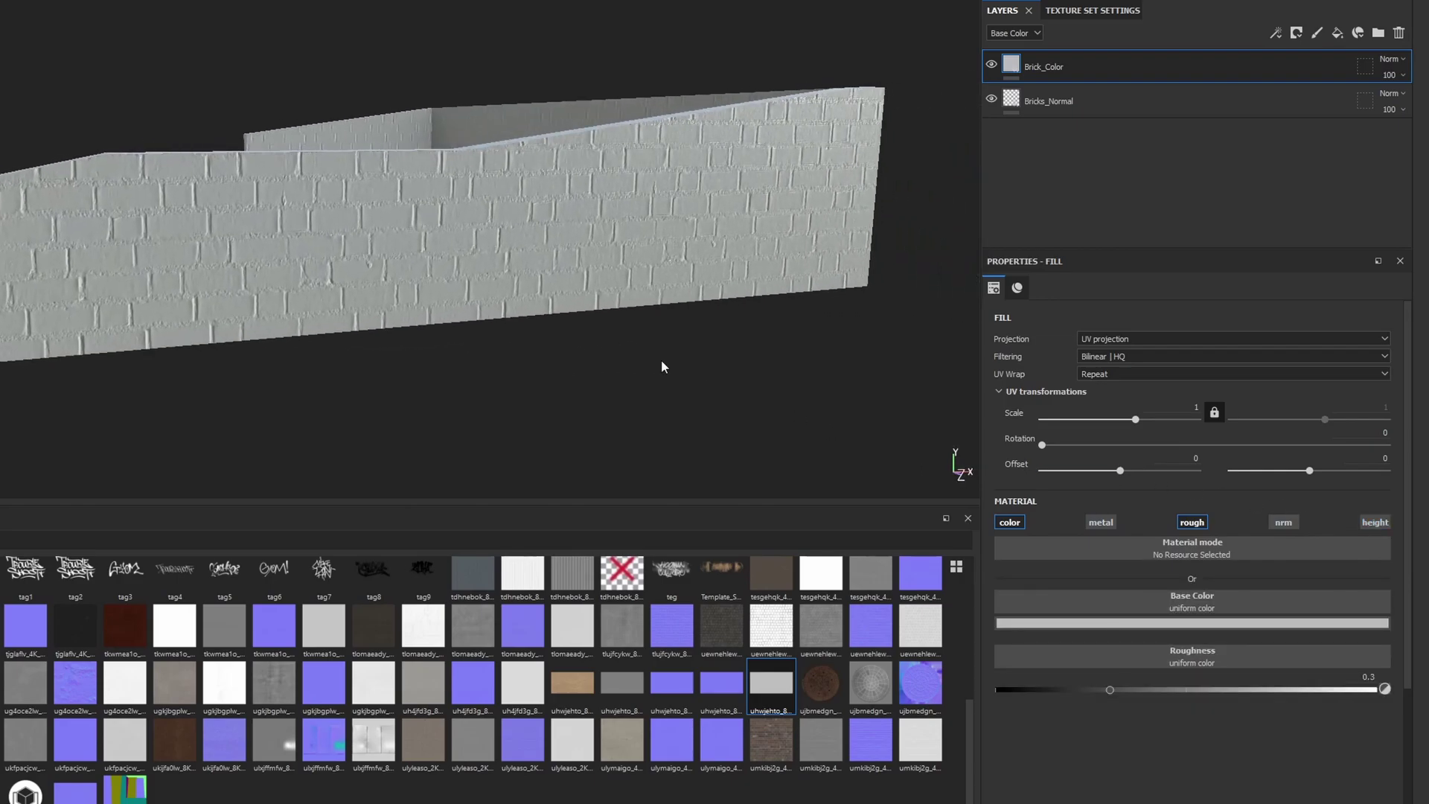
{"action": "mouse_move", "coordinate": [563, 279]}
{"action": "left_mouse_down", "text": "alt"}
{"action": "mouse_move", "coordinate": [559, 268]}
{"action": "mouse_move", "coordinate": [606, 281]}
{"action": "mouse_move", "coordinate": [588, 271]}
{"action": "left_mouse_up", "text": "alt"}
{"action": "scroll", "coordinate": [541, 262], "scroll_direction": "up", "scroll_amount": 2}
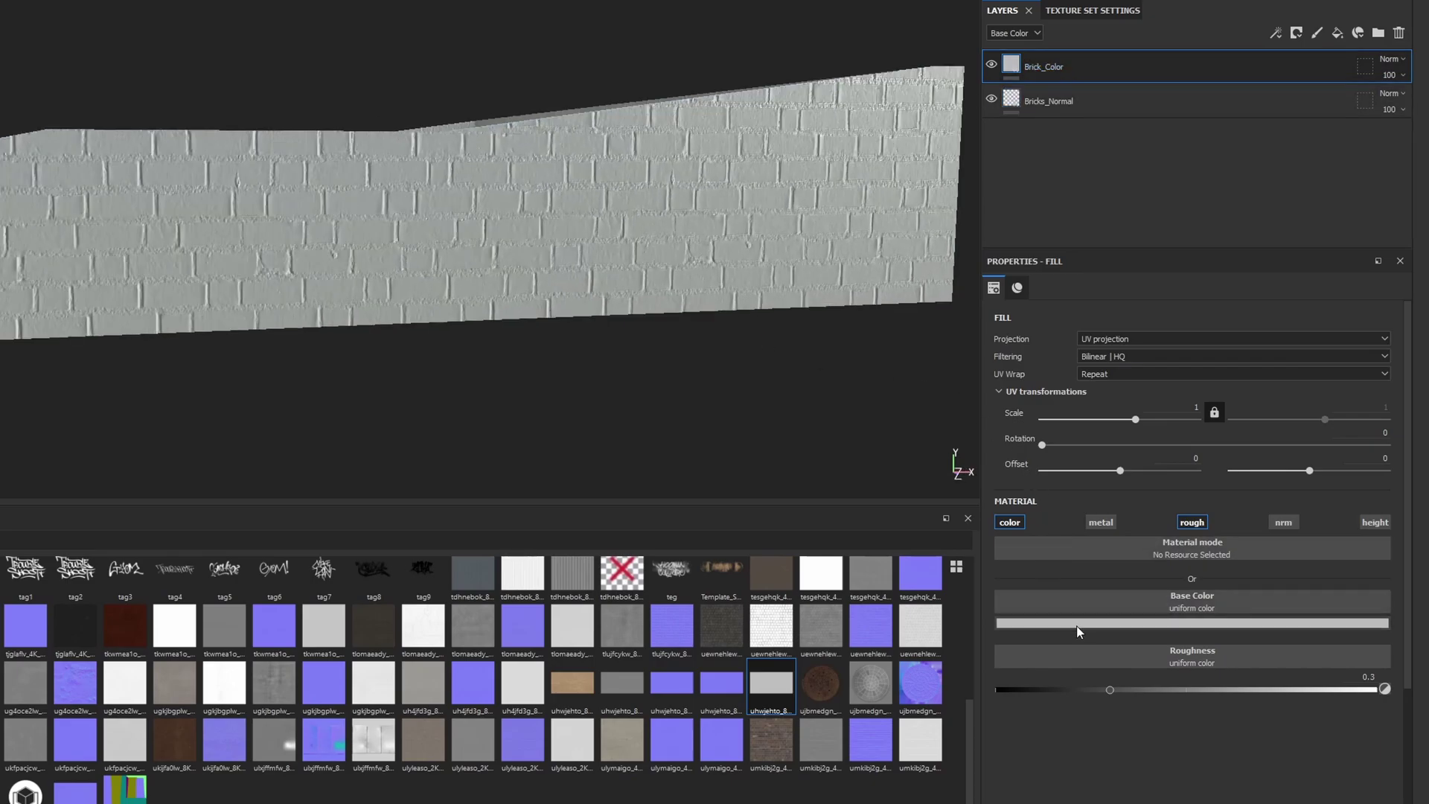
Set the Brick_Color layer's base color to pure white
{"action": "left_click", "coordinate": [1146, 624]}
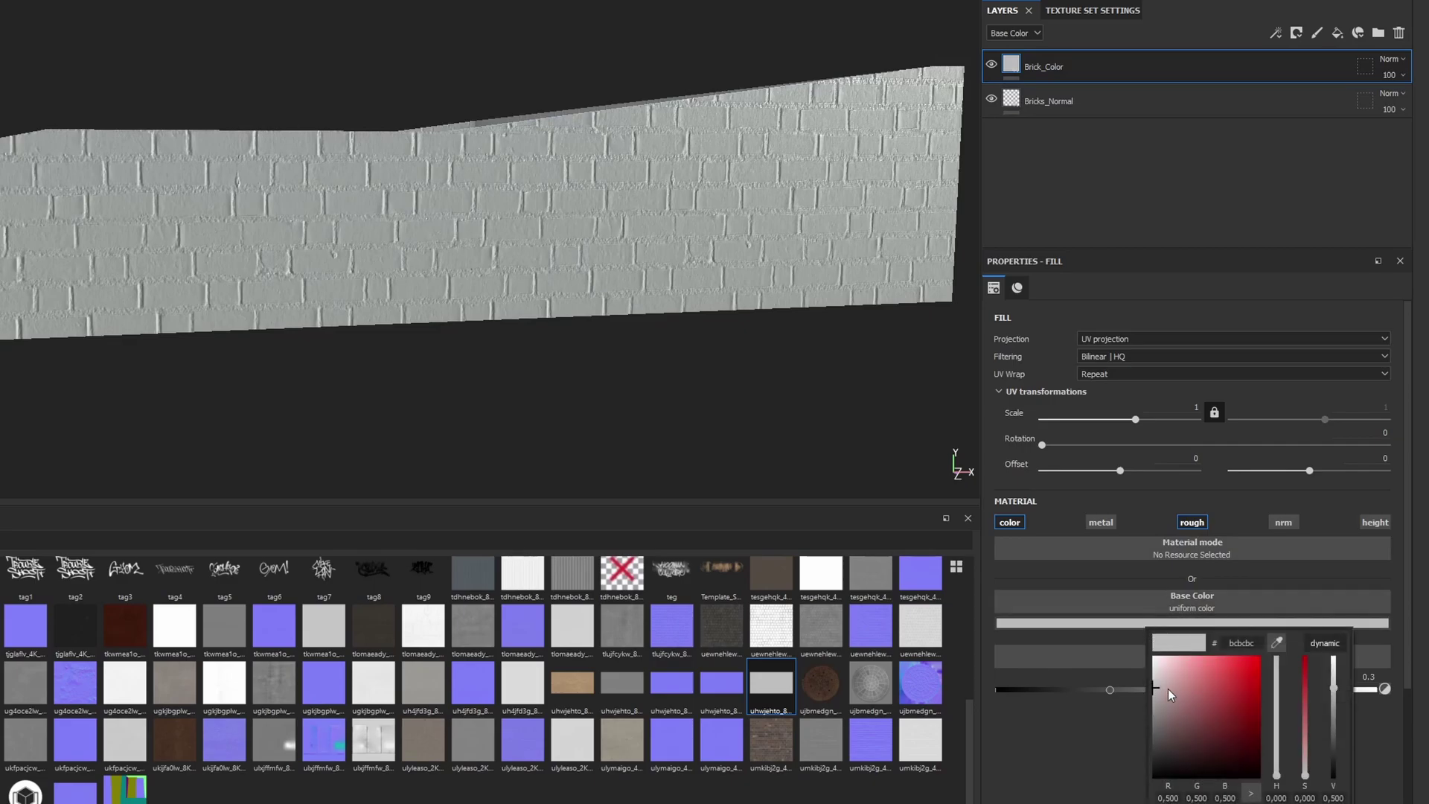
{"action": "mouse_move", "coordinate": [1155, 690]}
{"action": "left_mouse_down"}
{"action": "mouse_move", "coordinate": [1124, 709]}
{"action": "mouse_move", "coordinate": [1105, 693]}
{"action": "mouse_move", "coordinate": [1092, 630]}
{"action": "left_mouse_up"}
{"action": "left_click", "coordinate": [1091, 724]}
Set the Brick_Color layer's roughness to 0.5 while checking the reflections along the wall
{"action": "left_click_drag", "start_coordinate": [376, 149], "coordinate": [752, 128], "text": "alt"}
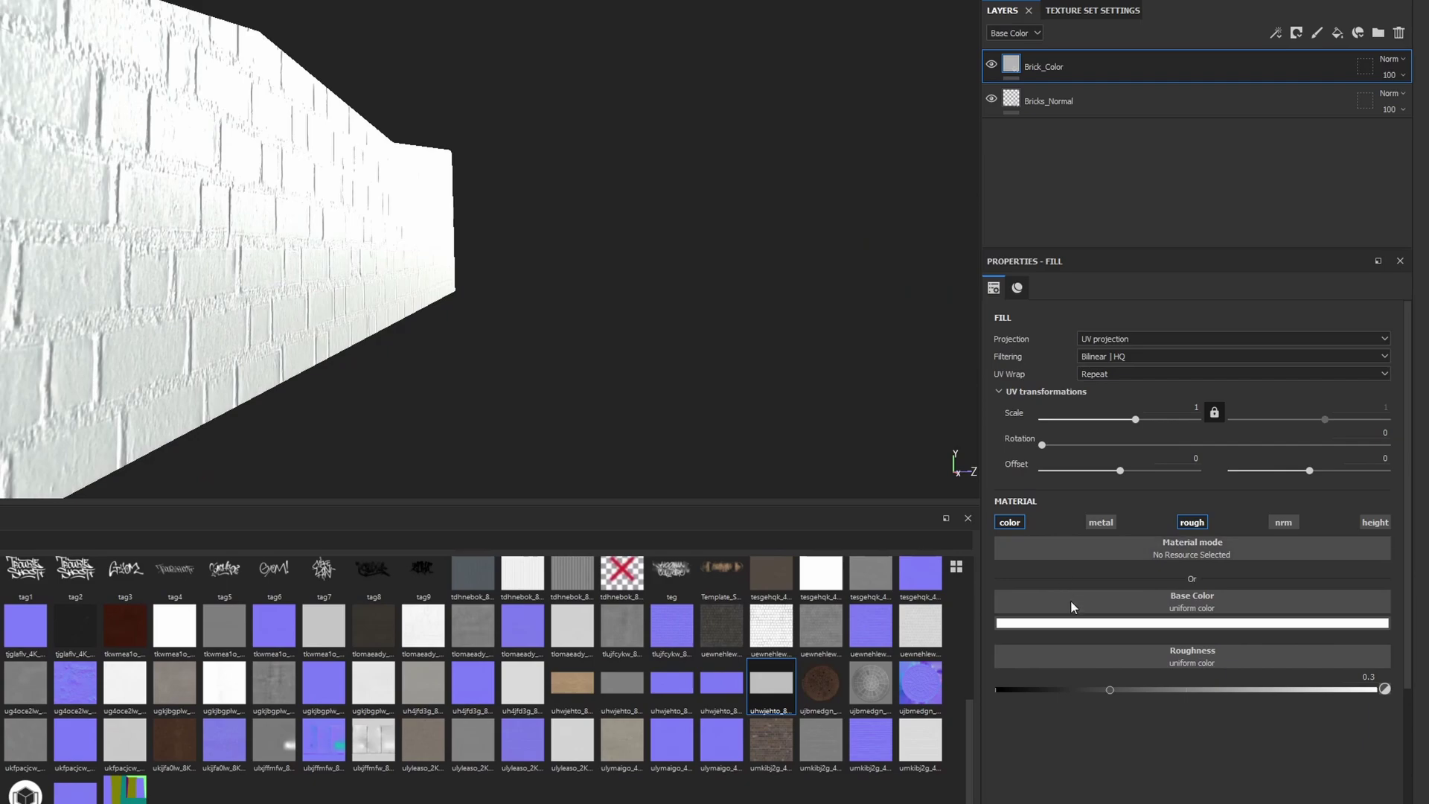
{"action": "mouse_move", "coordinate": [1110, 692]}
{"action": "left_mouse_down"}
{"action": "mouse_move", "coordinate": [1377, 700]}
{"action": "mouse_move", "coordinate": [1186, 708]}
{"action": "left_mouse_up"}
{"action": "left_click", "coordinate": [1363, 677]}
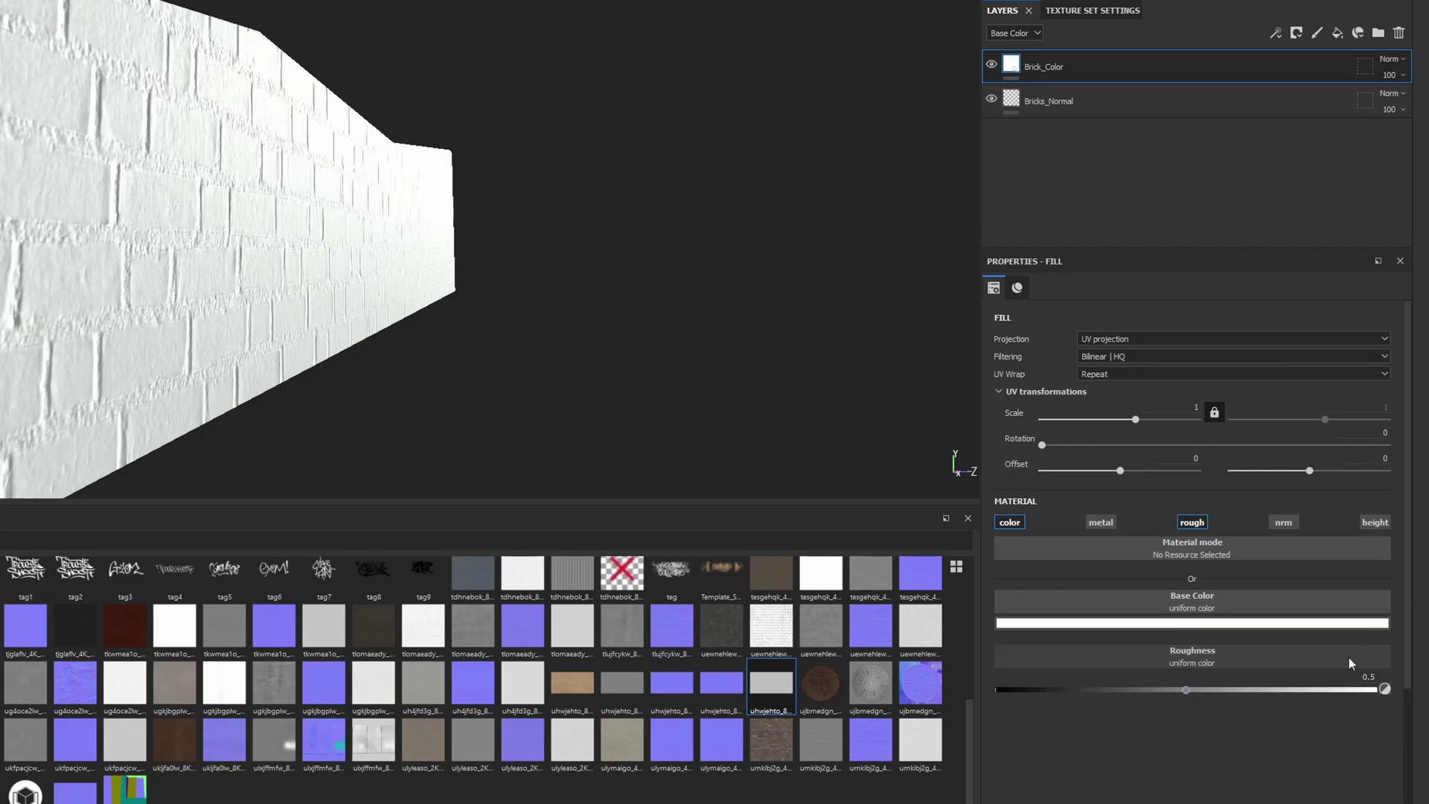
{"action": "left_click_drag", "start_coordinate": [676, 310], "coordinate": [610, 223], "text": "alt"}
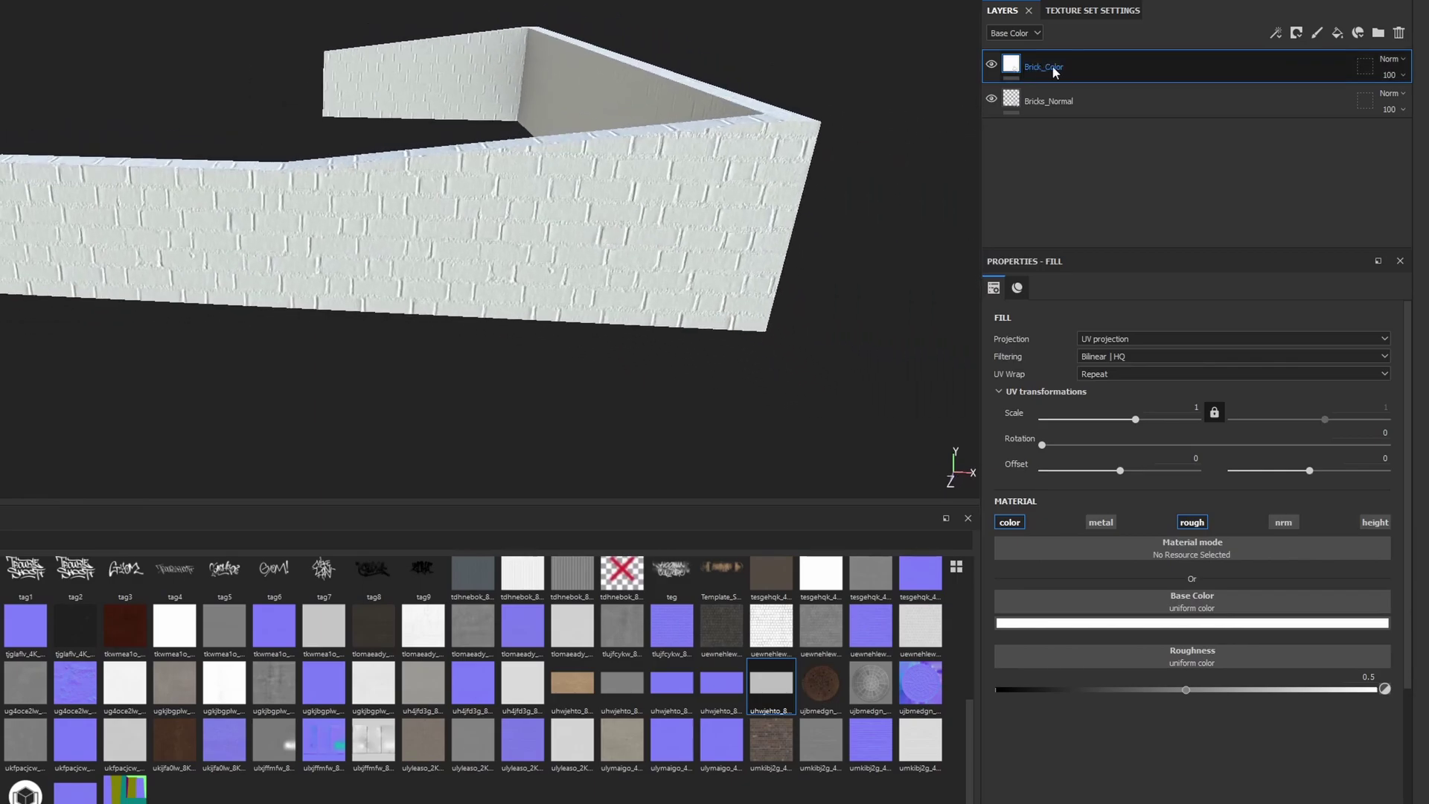
Duplicate the Brick_Color layer and rename the copy Brick_Color_Var1
{"action": "right_click", "coordinate": [1056, 67]}
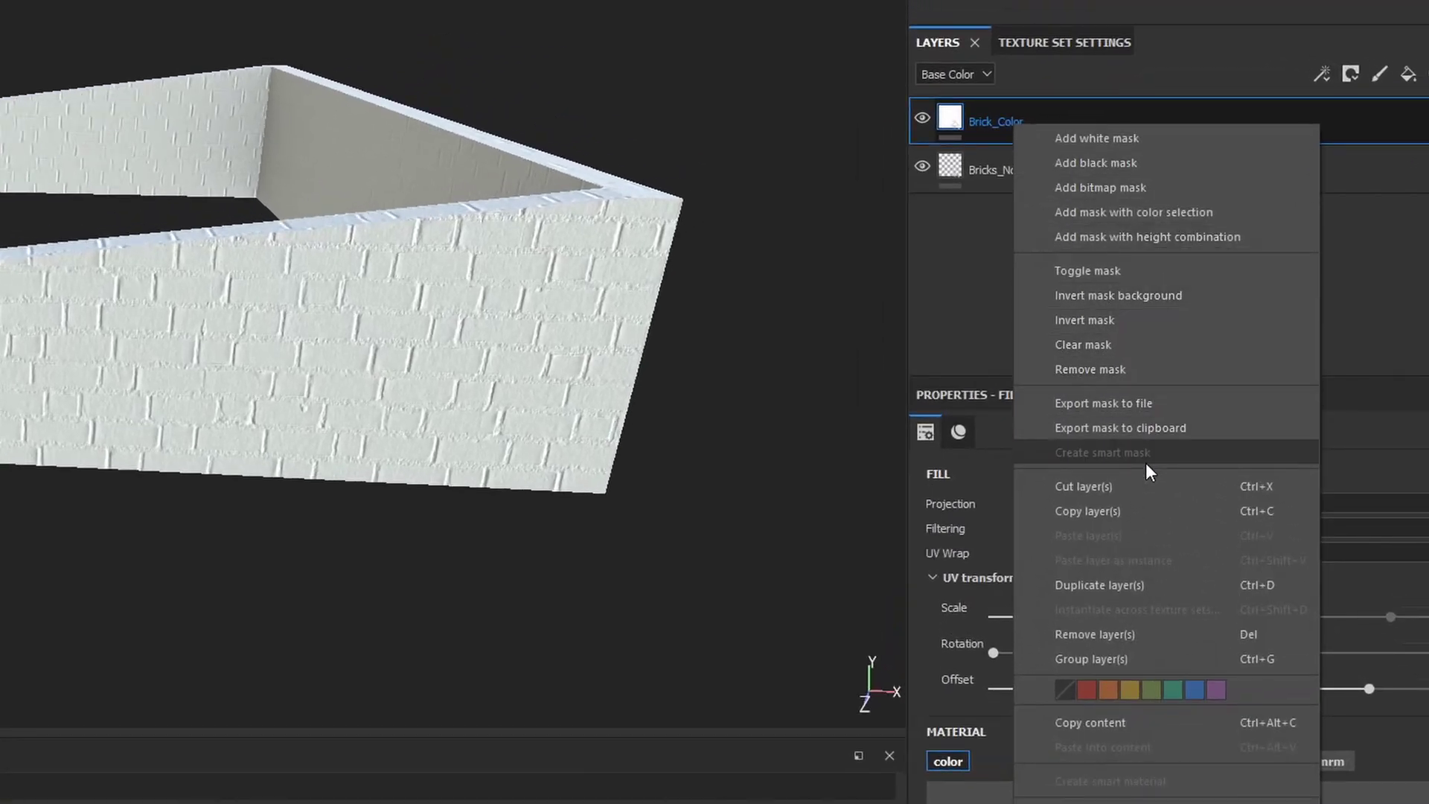
{"action": "left_click", "coordinate": [1154, 585]}
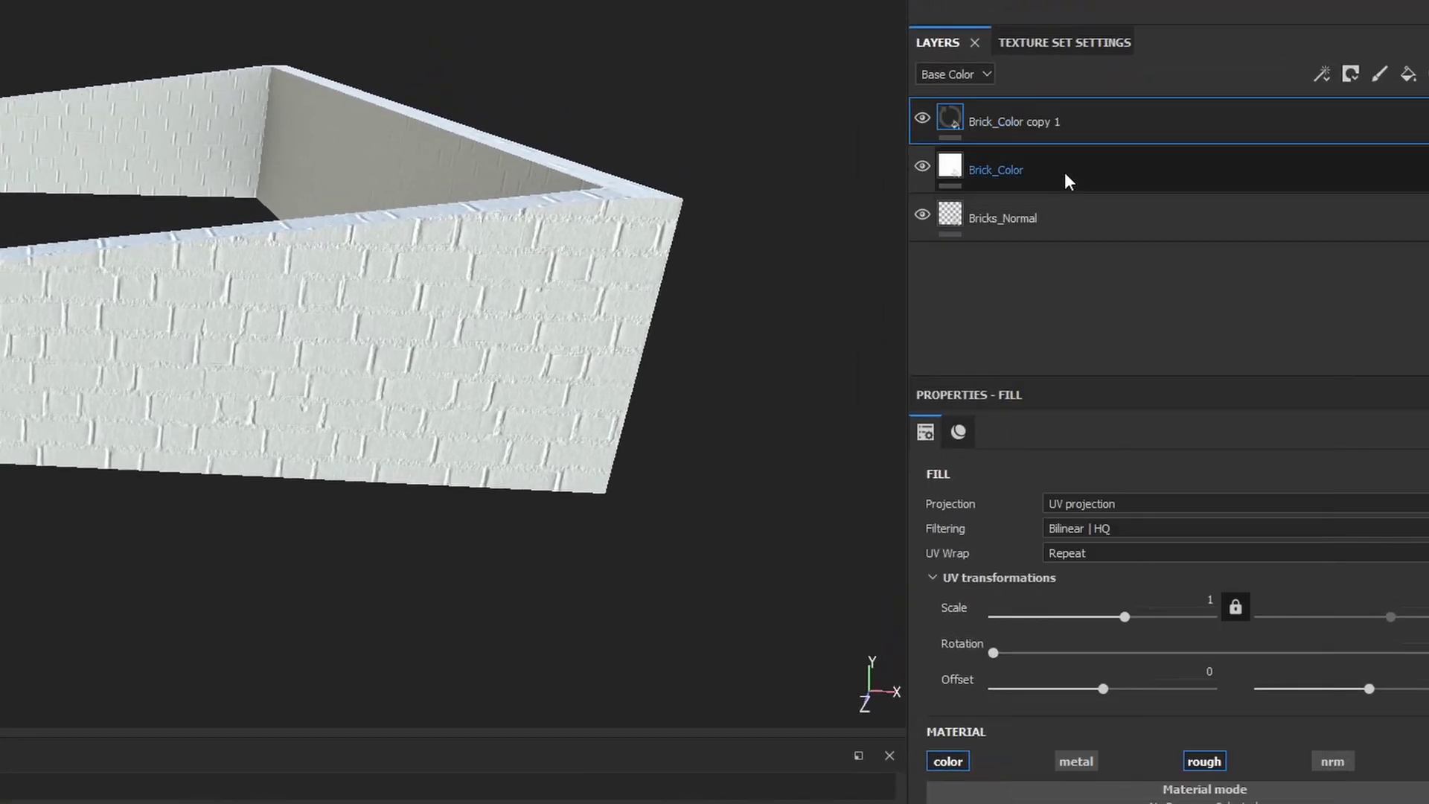
{"action": "double_click", "coordinate": [1053, 125]}
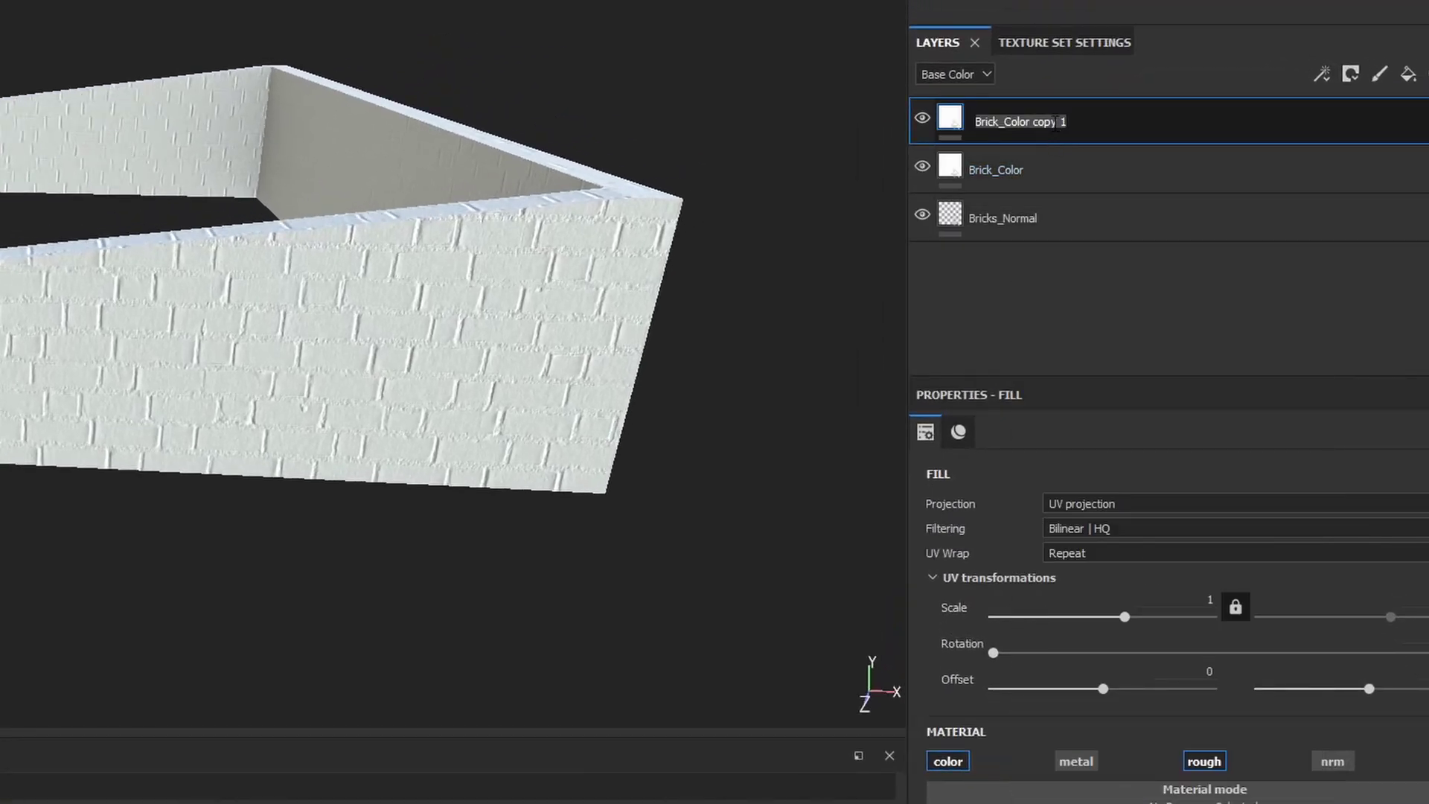
{"action": "type", "text": "Brick"}
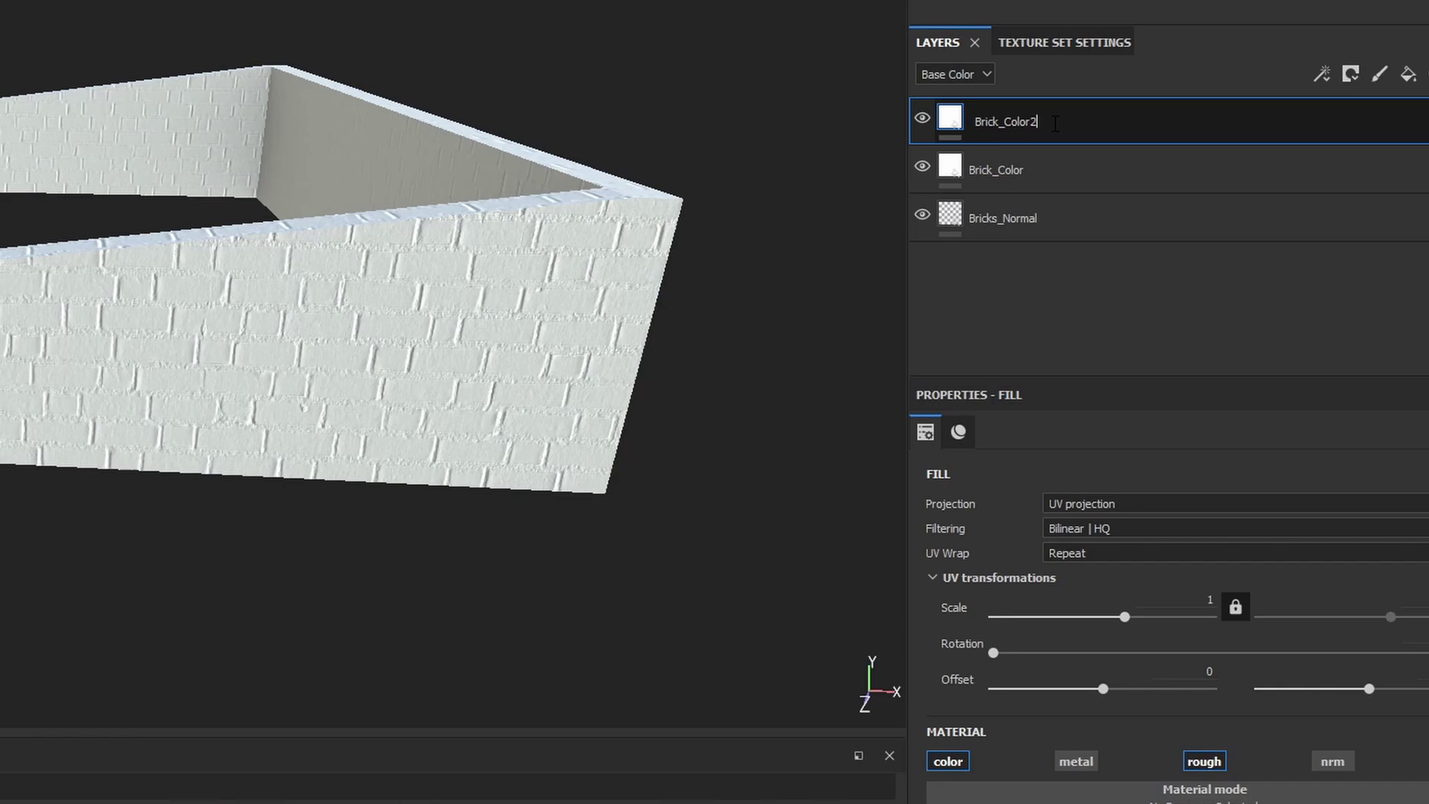
{"action": "type", "text": "_Color_Var1"}
{"action": "key", "text": "Return"}
Darken the Brick_Color_Var1 layer's base color to light gray, cacaca
{"action": "left_click_drag", "start_coordinate": [162, 329], "coordinate": [52, 331], "text": "alt"}
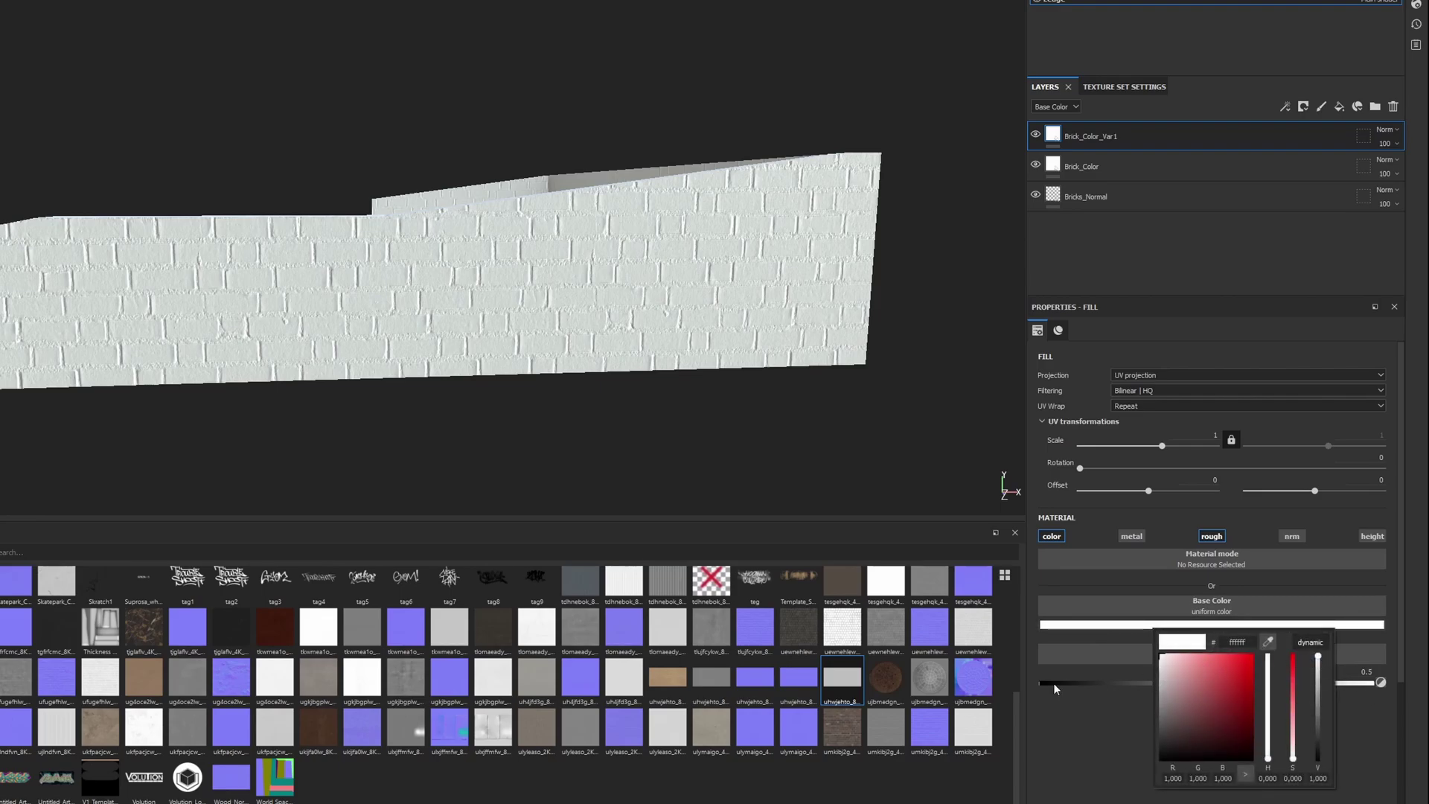
{"action": "left_click_drag", "start_coordinate": [1317, 658], "coordinate": [1316, 679]}
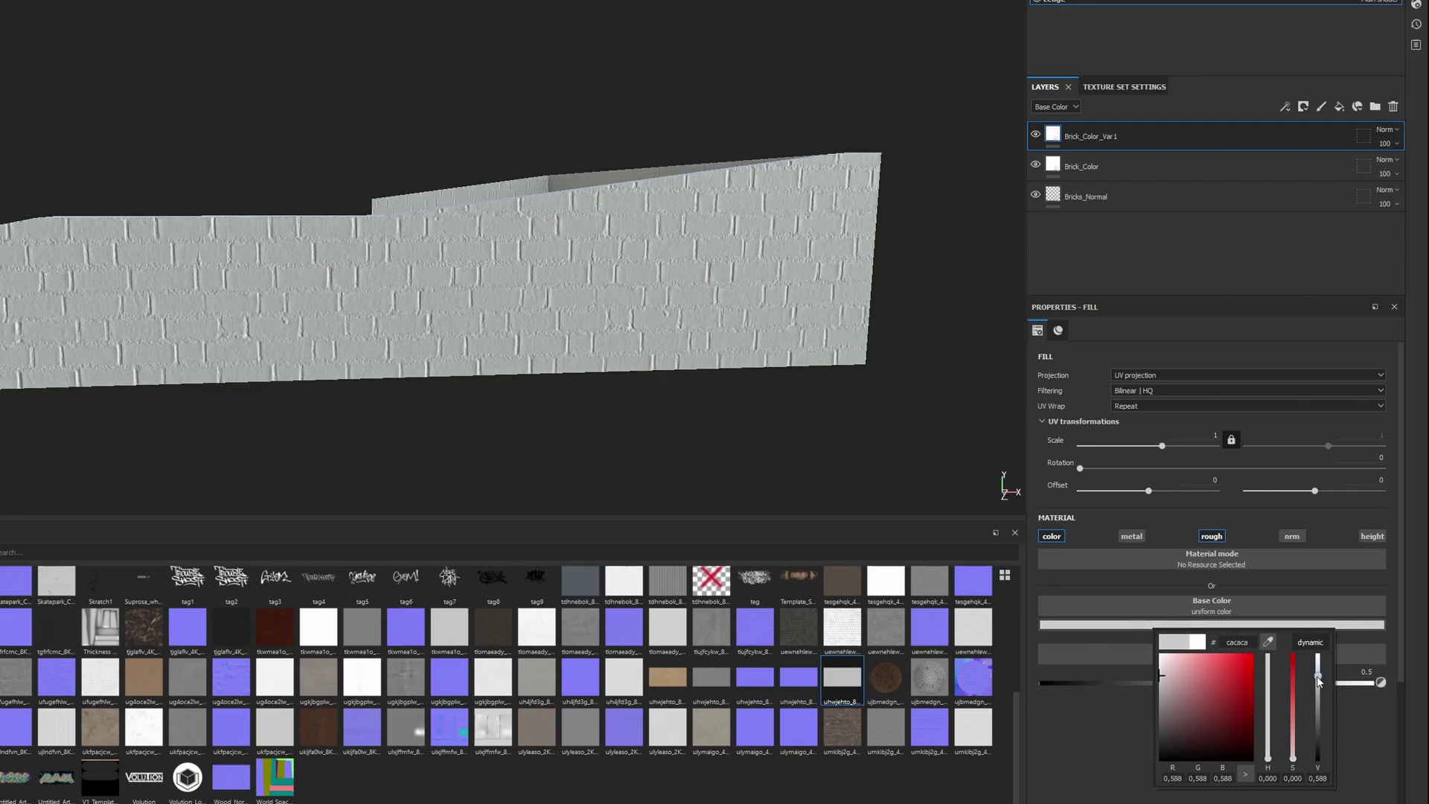
{"action": "left_click", "coordinate": [1129, 750]}
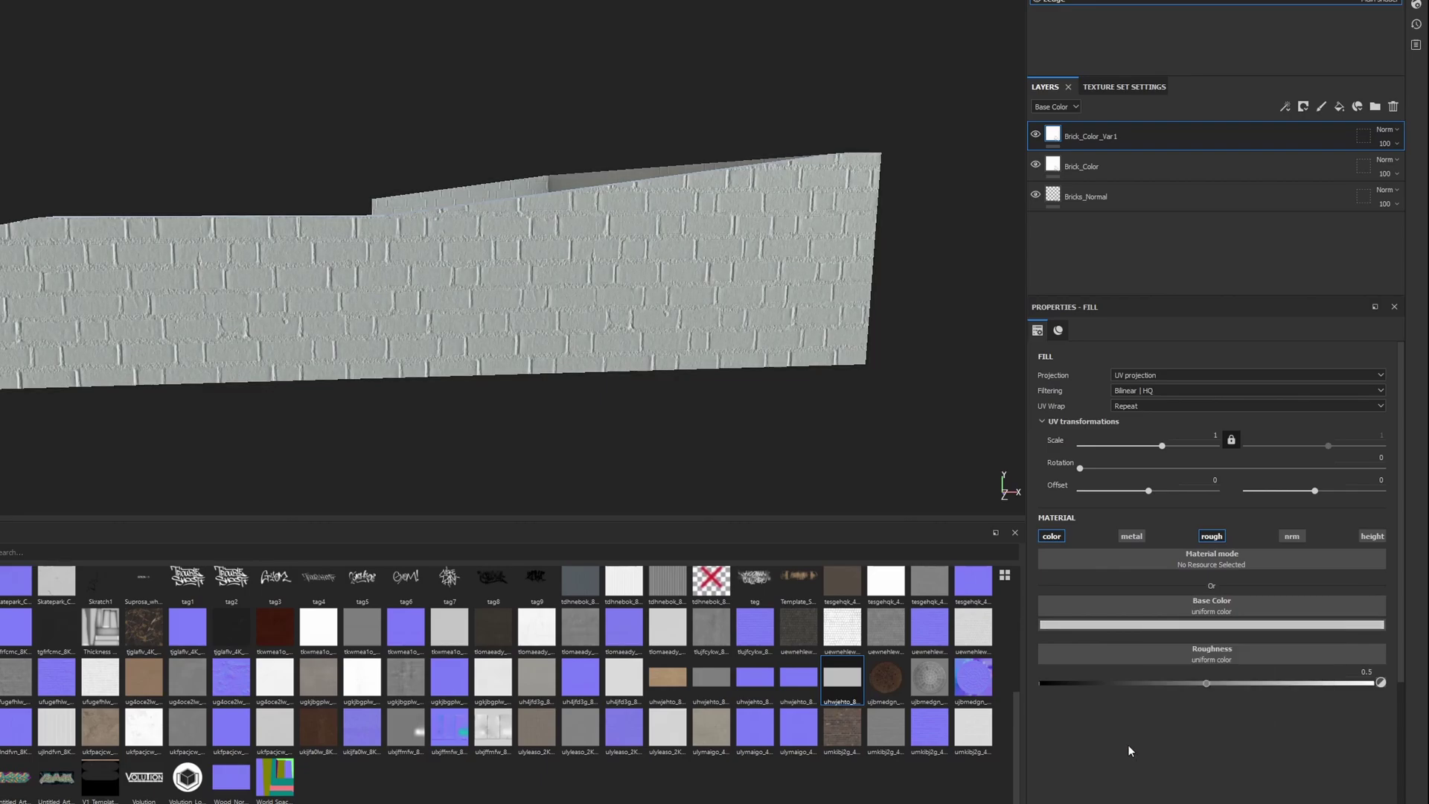
Raise the Brick_Color_Var1 layer's roughness to about 0.6 and check the wall from several angles
{"action": "left_click_drag", "start_coordinate": [448, 316], "coordinate": [773, 288], "text": "alt"}
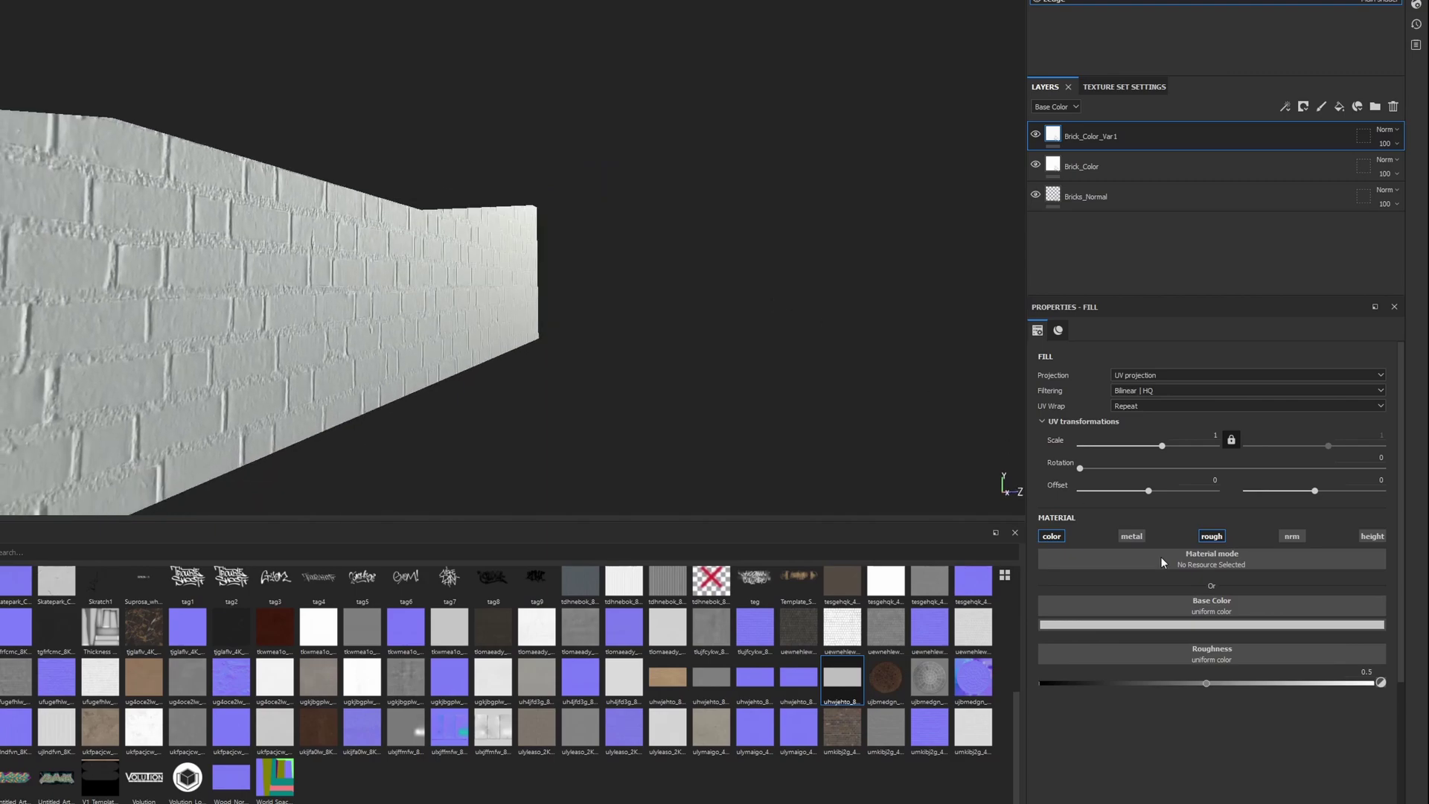
{"action": "mouse_move", "coordinate": [1206, 684]}
{"action": "left_mouse_down"}
{"action": "mouse_move", "coordinate": [1264, 685]}
{"action": "mouse_move", "coordinate": [1241, 691]}
{"action": "left_mouse_up"}
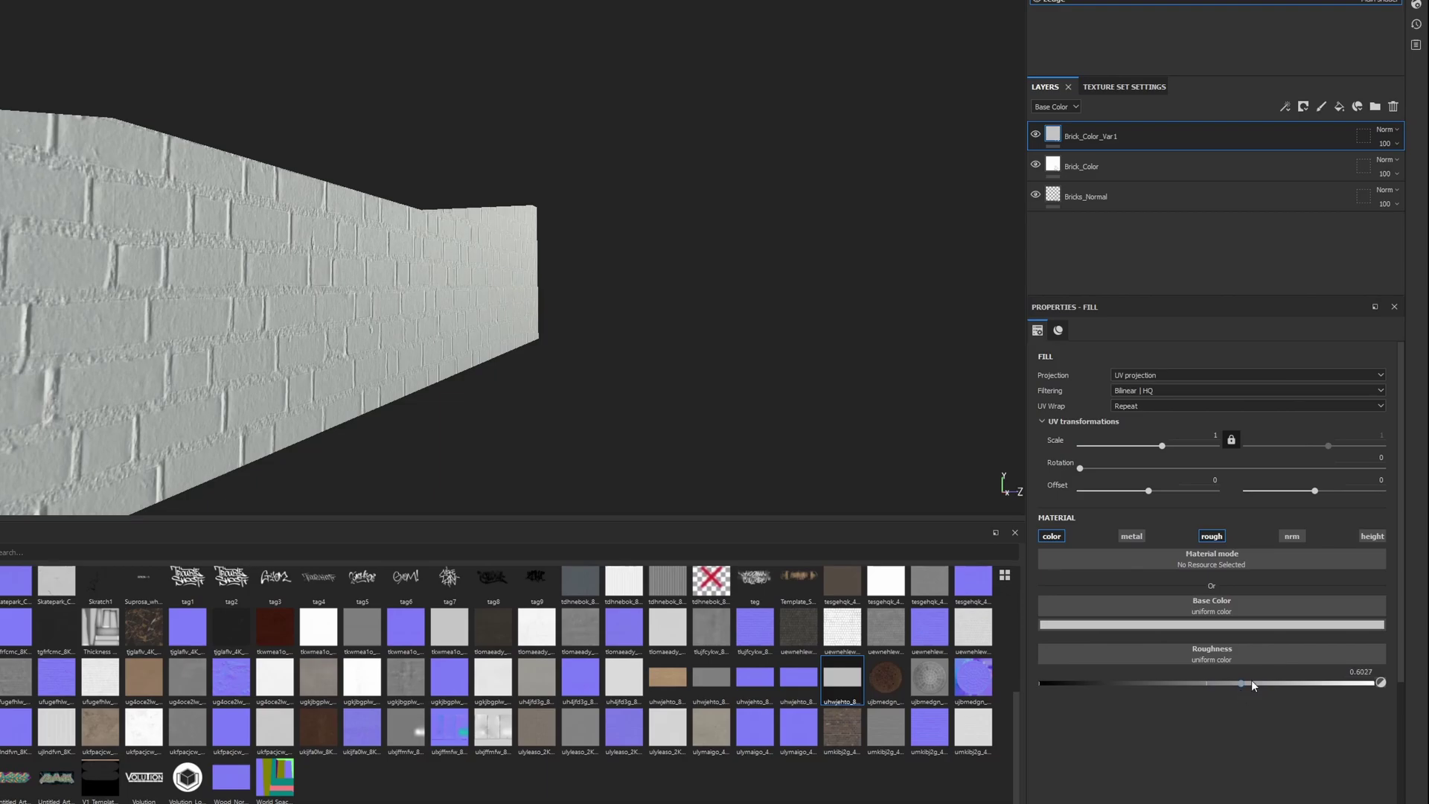
{"action": "left_click_drag", "start_coordinate": [615, 320], "coordinate": [99, 360], "text": "alt"}
{"action": "scroll", "coordinate": [355, 287], "scroll_direction": "up", "scroll_amount": 3}
{"action": "left_click_drag", "start_coordinate": [354, 287], "coordinate": [424, 290], "text": "alt"}
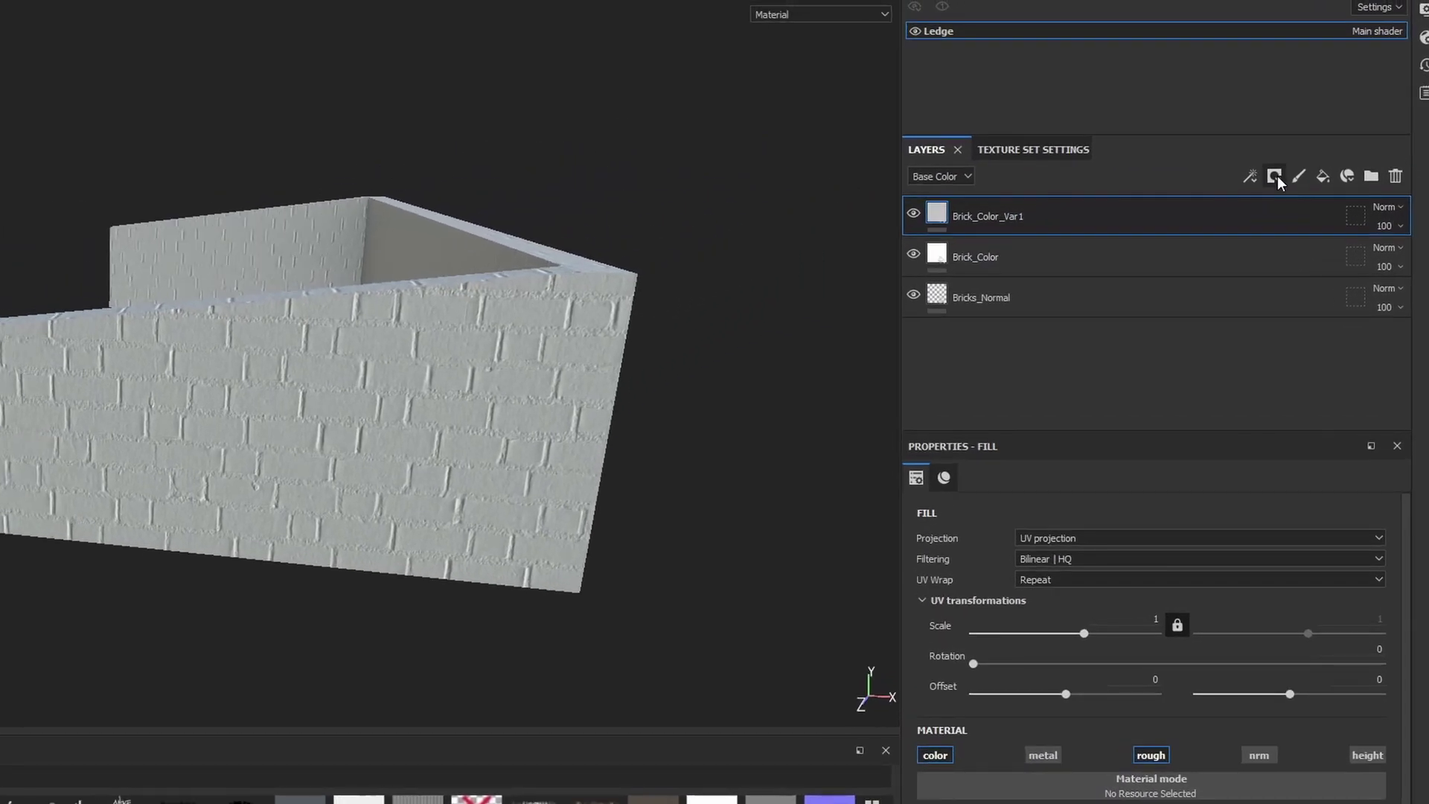
Add a black mask to the Brick_Color_Var1 layer and look over the wall
{"action": "left_click", "coordinate": [1286, 151]}
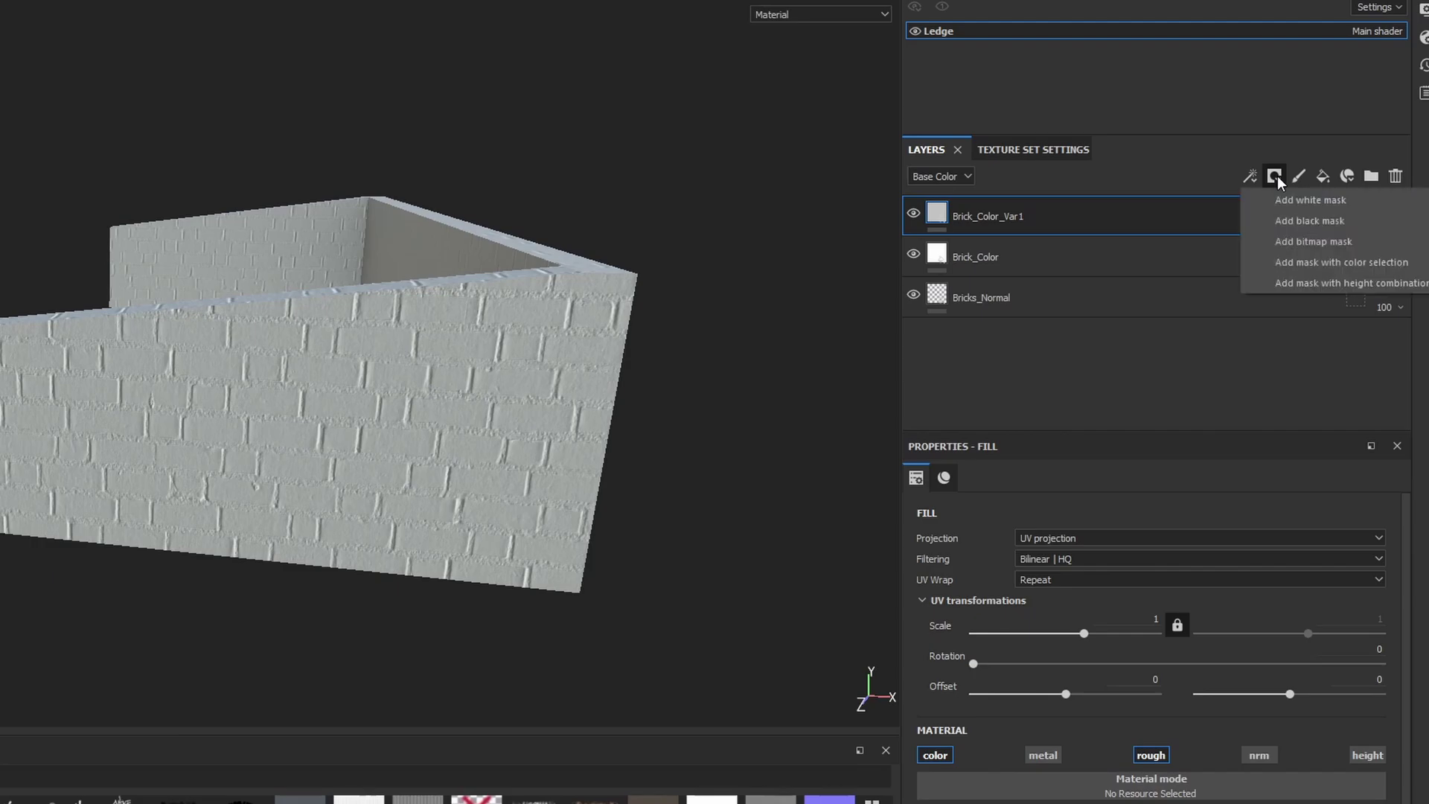
{"action": "left_click", "coordinate": [1294, 220]}
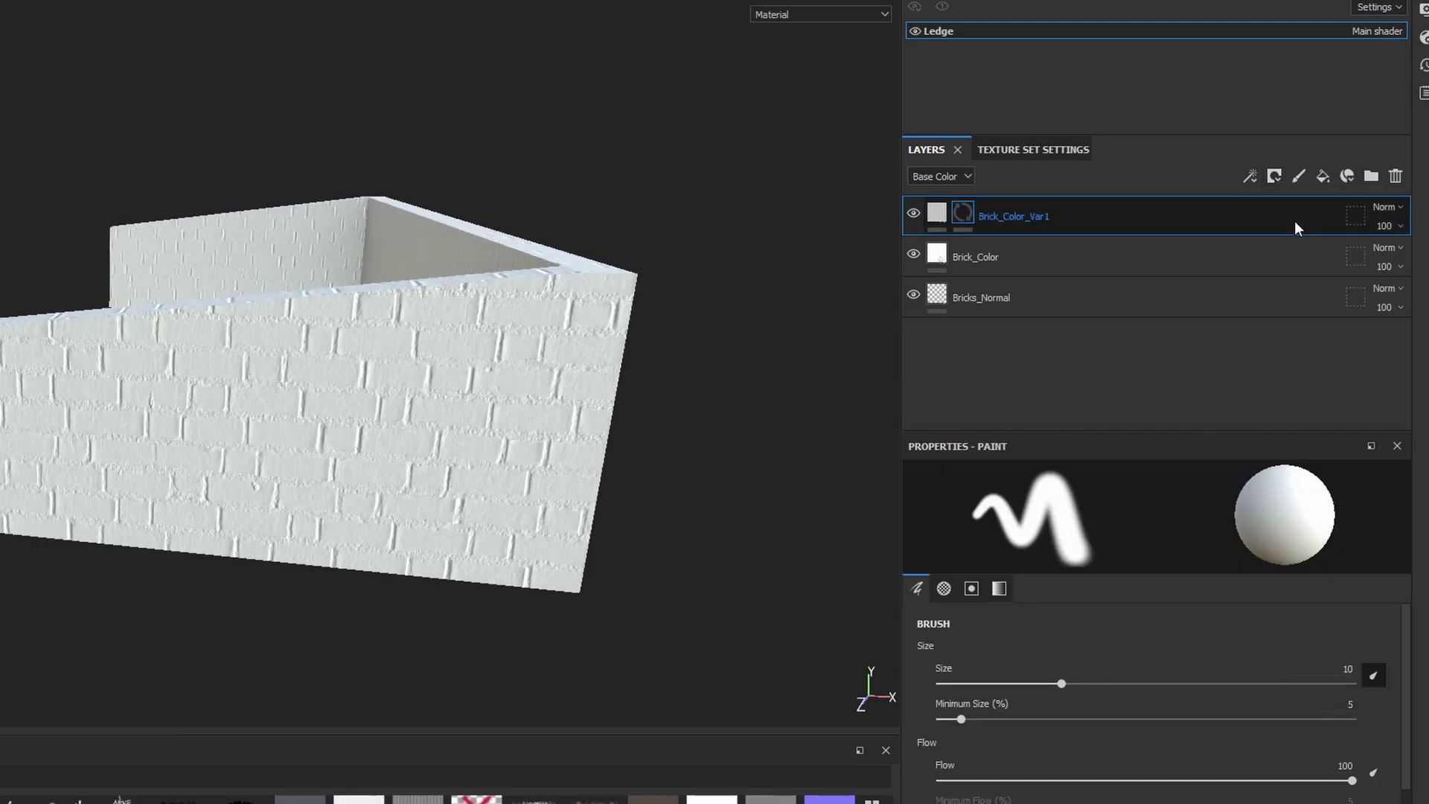
{"action": "mouse_move", "coordinate": [179, 387]}
{"action": "left_mouse_down", "text": "alt"}
{"action": "mouse_move", "coordinate": [211, 345]}
{"action": "mouse_move", "coordinate": [312, 274]}
{"action": "left_mouse_up", "text": "alt"}
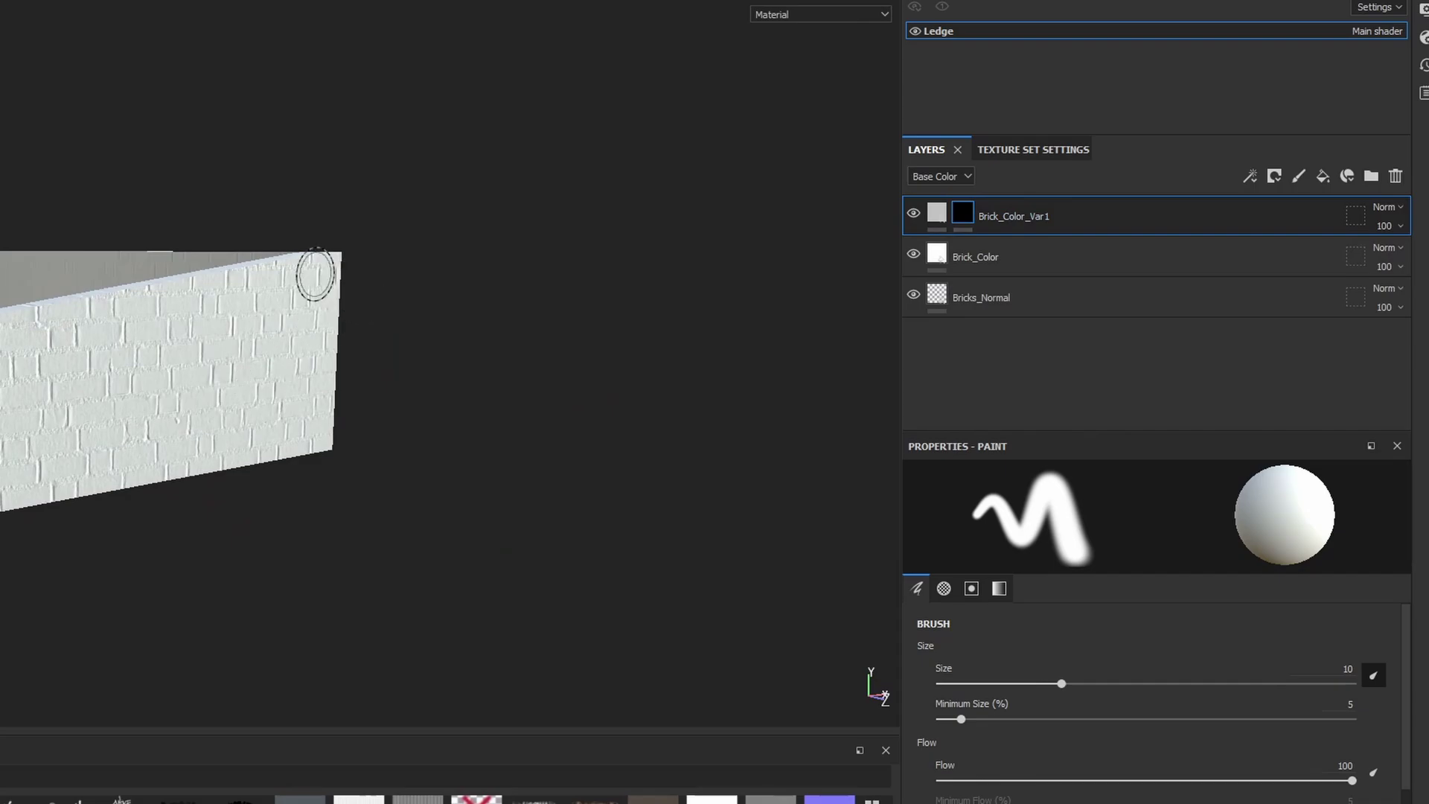
{"action": "left_click_drag", "start_coordinate": [123, 381], "coordinate": [848, 259], "text": "alt"}
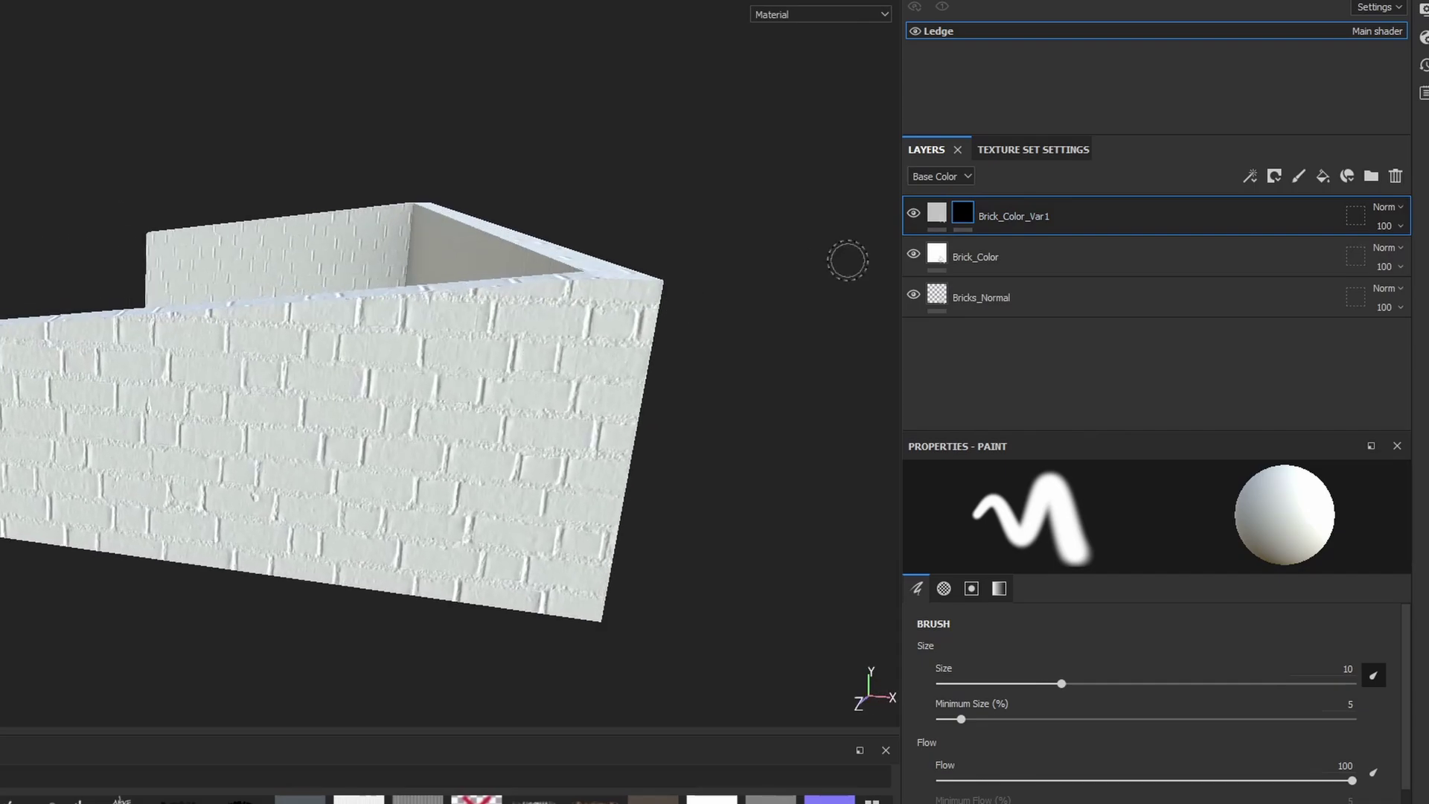
{"action": "left_click_drag", "start_coordinate": [335, 345], "coordinate": [670, 291], "text": "alt"}
Add a fill effect to the Brick_Color_Var1 layer's black mask
{"action": "left_click", "coordinate": [963, 219]}
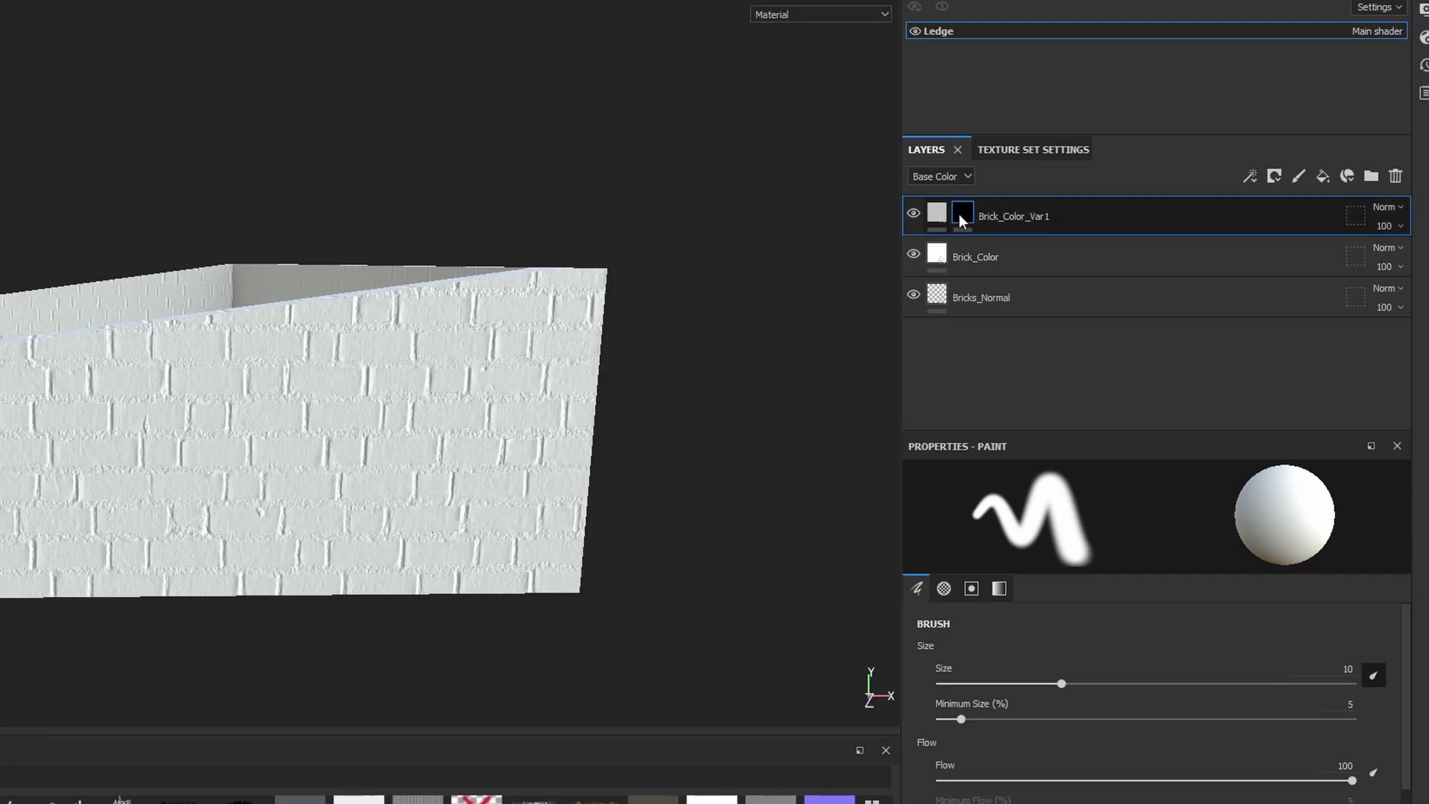
{"action": "mouse_move", "coordinate": [367, 453]}
{"action": "left_mouse_down", "text": "alt"}
{"action": "mouse_move", "coordinate": [305, 429]}
{"action": "mouse_move", "coordinate": [288, 478]}
{"action": "mouse_move", "coordinate": [233, 463]}
{"action": "mouse_move", "coordinate": [51, 462]}
{"action": "mouse_move", "coordinate": [97, 475]}
{"action": "mouse_move", "coordinate": [360, 424]}
{"action": "mouse_move", "coordinate": [112, 449]}
{"action": "mouse_move", "coordinate": [4, 479]}
{"action": "mouse_move", "coordinate": [67, 456]}
{"action": "left_mouse_up", "text": "alt"}
{"action": "key", "text": "ctrl+z"}
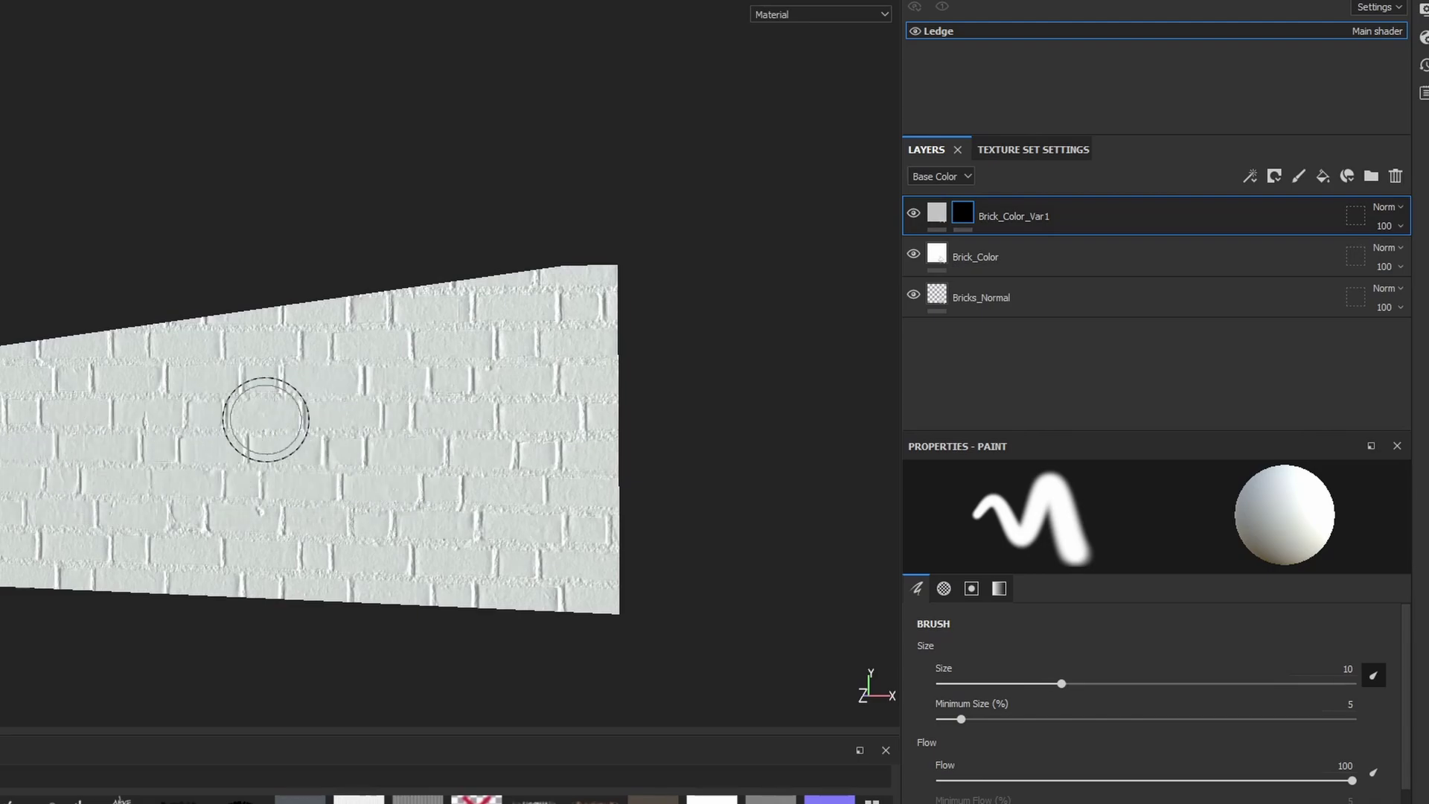
{"action": "left_click", "coordinate": [1250, 177]}
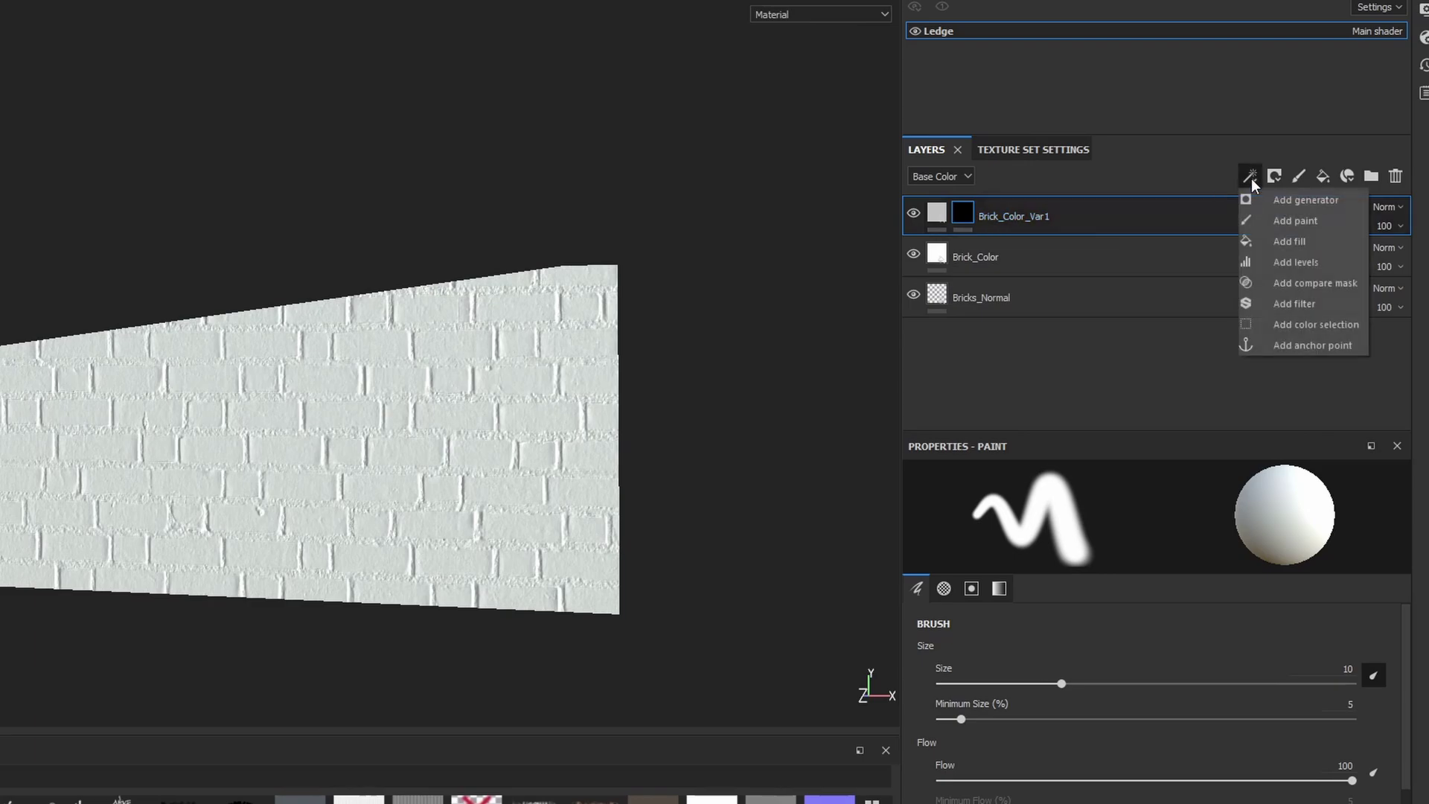
{"action": "left_click", "coordinate": [1264, 239]}
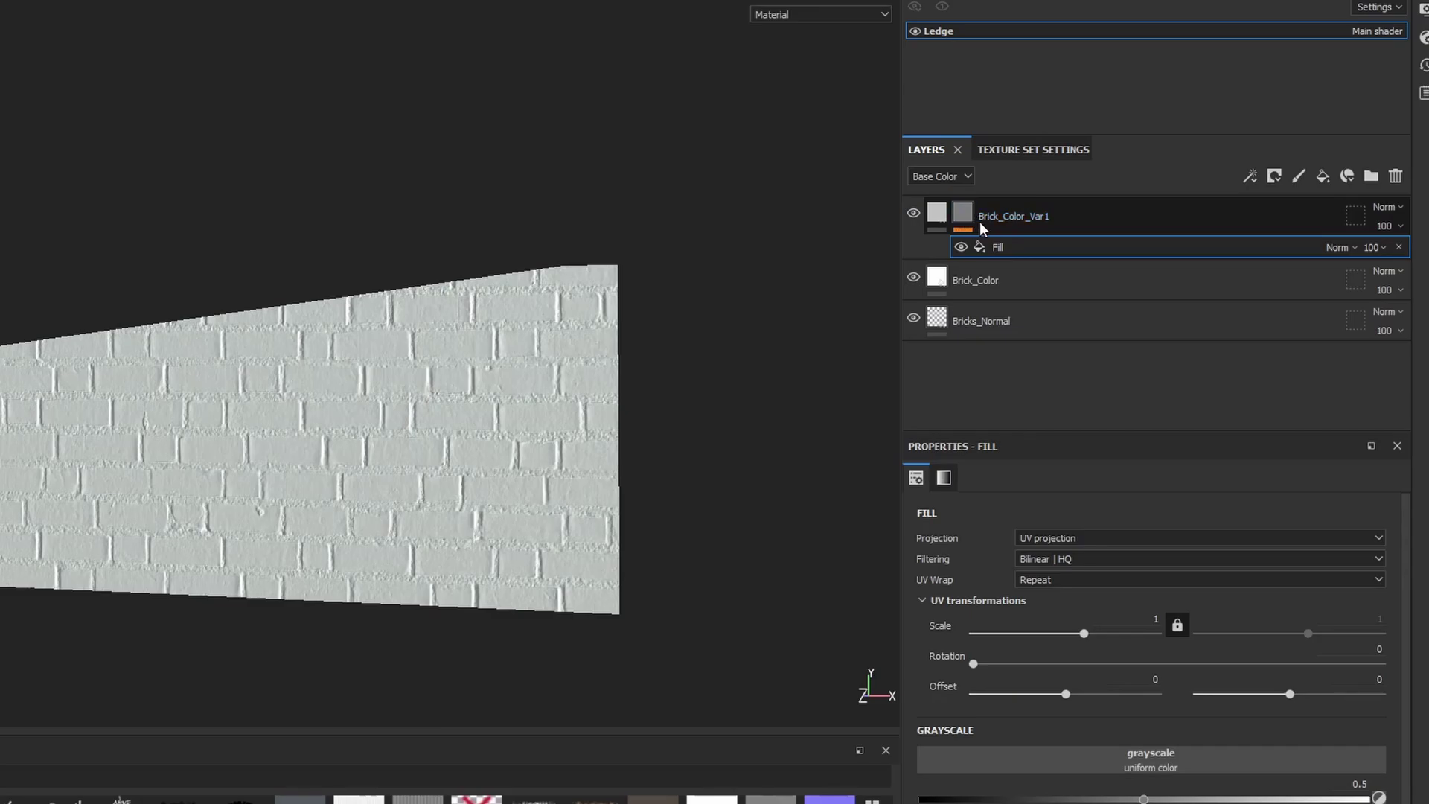
Vary the mask fill's grayscale to compare how the variation layer blends in, ending at 0
{"action": "left_click_drag", "start_coordinate": [1144, 799], "coordinate": [1319, 803]}
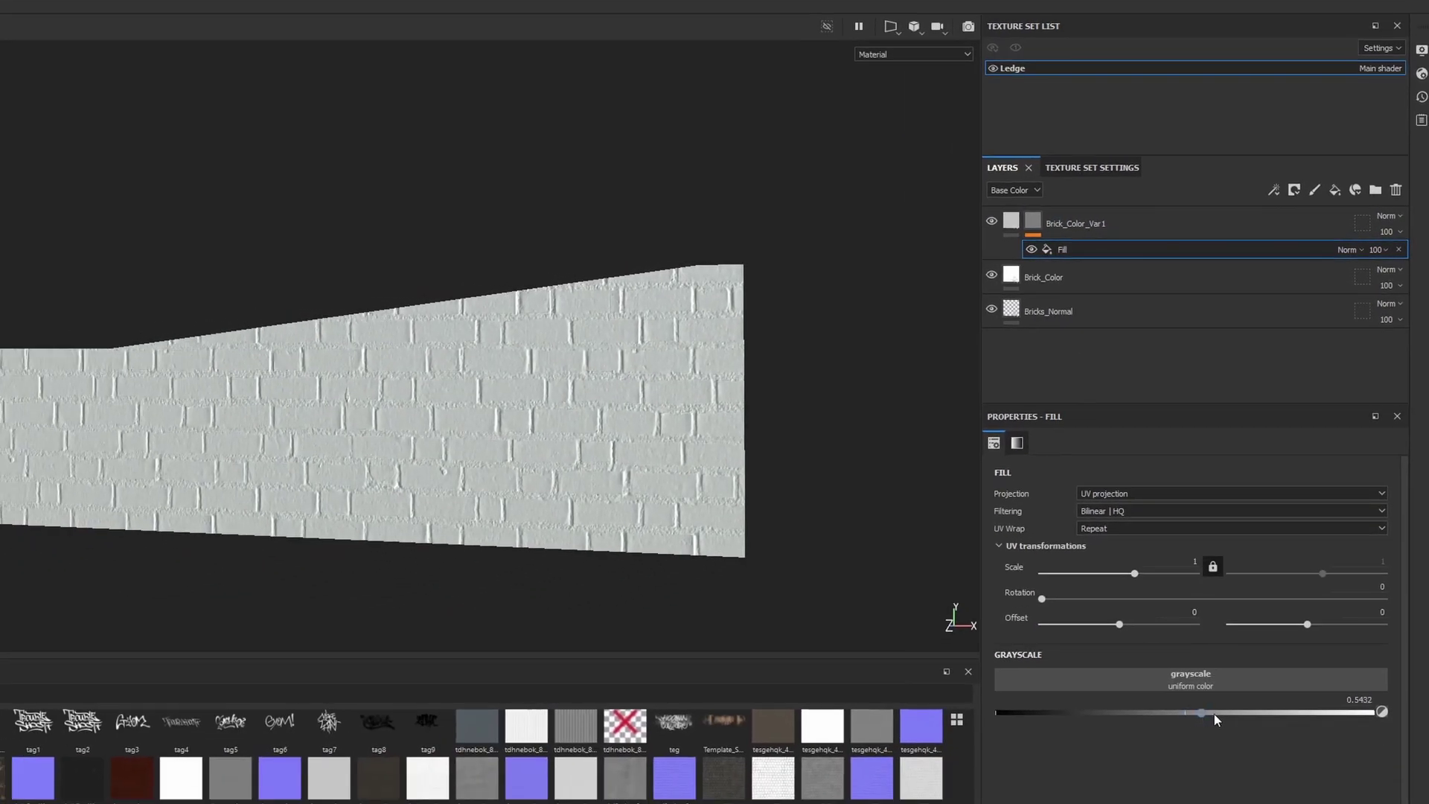
{"action": "mouse_move", "coordinate": [1333, 716]}
{"action": "left_mouse_down"}
{"action": "mouse_move", "coordinate": [1023, 731]}
{"action": "mouse_move", "coordinate": [1355, 729]}
{"action": "mouse_move", "coordinate": [1092, 738]}
{"action": "left_mouse_up"}
{"action": "left_click_drag", "start_coordinate": [1194, 746], "coordinate": [892, 735]}
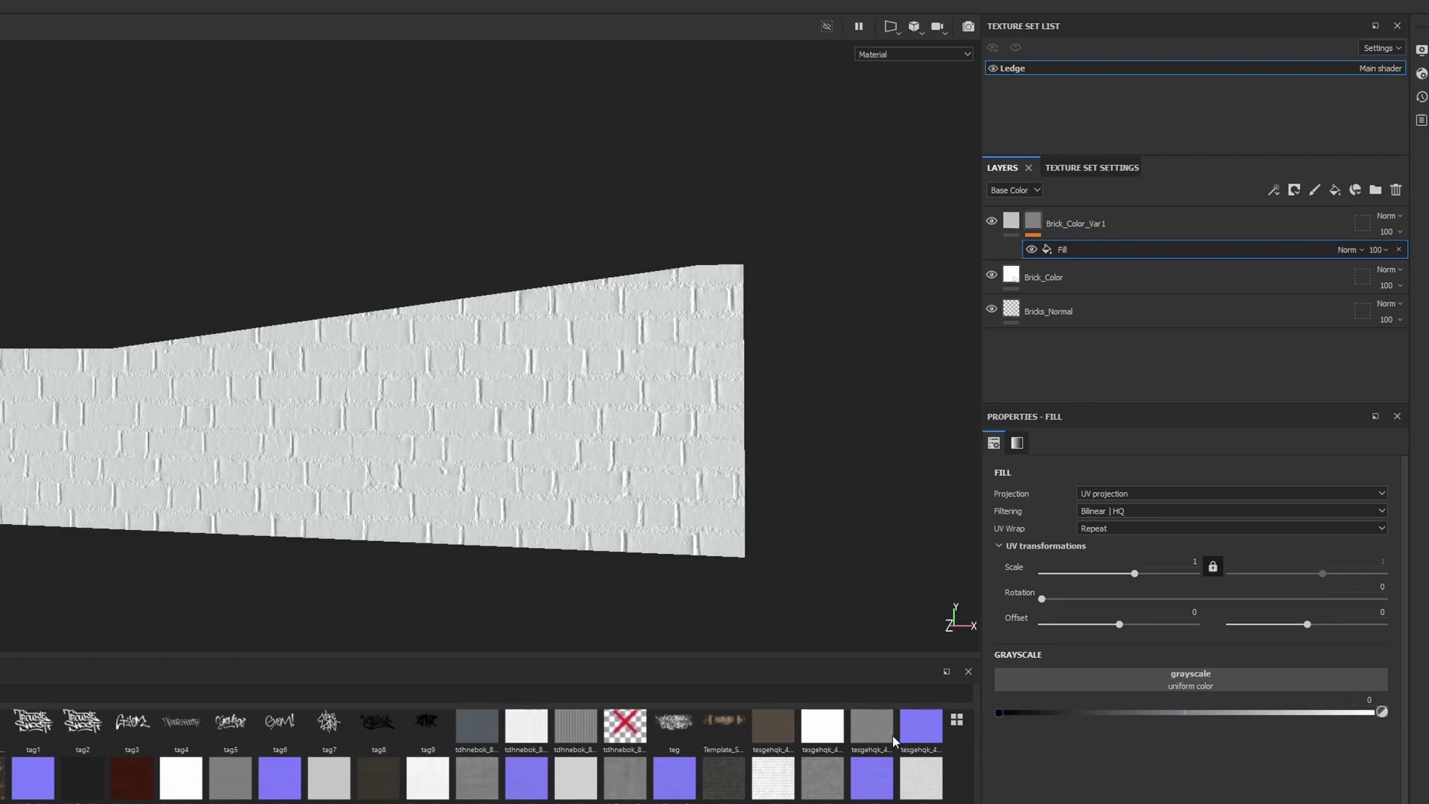
{"action": "left_click", "coordinate": [1211, 684]}
{"action": "scroll", "coordinate": [1298, 797], "scroll_direction": "down", "scroll_amount": 3}
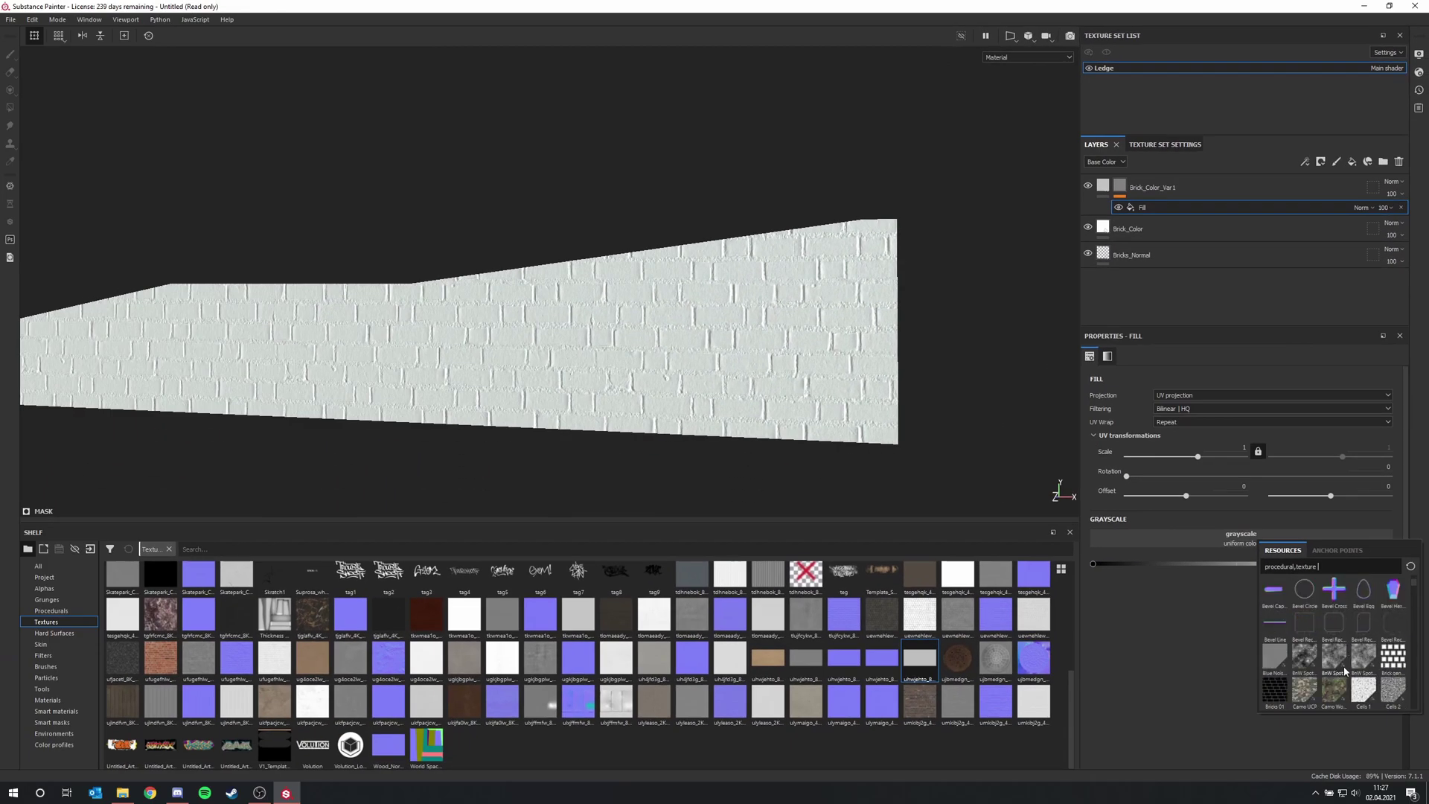
{"action": "scroll", "coordinate": [1348, 665], "scroll_direction": "up", "scroll_amount": 2}
{"action": "left_click", "coordinate": [1205, 627]}
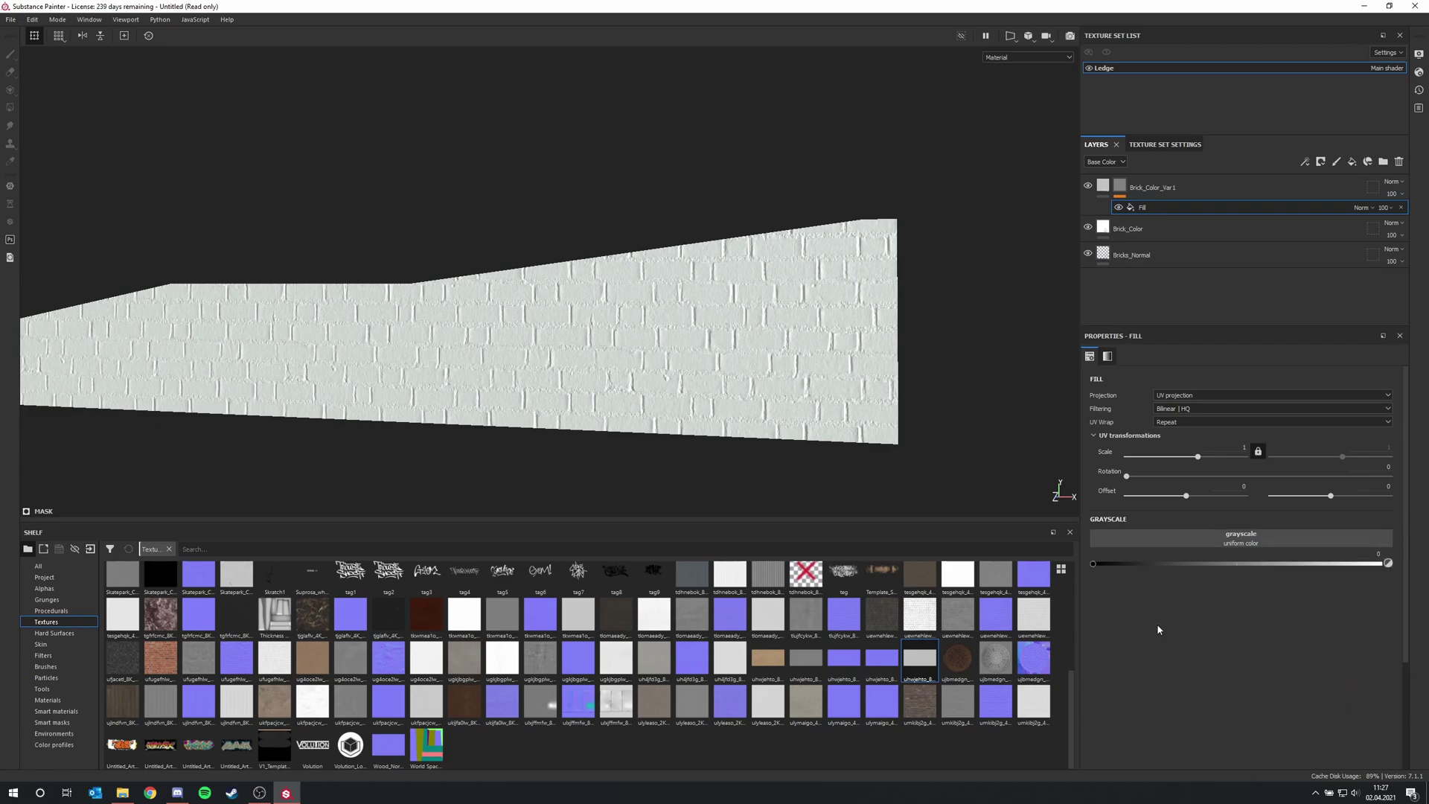
Assign the Clouds 2 procedural to the grayscale of the Brick_Color_Var1 mask fill and check the wall
{"action": "left_click", "coordinate": [52, 611]}
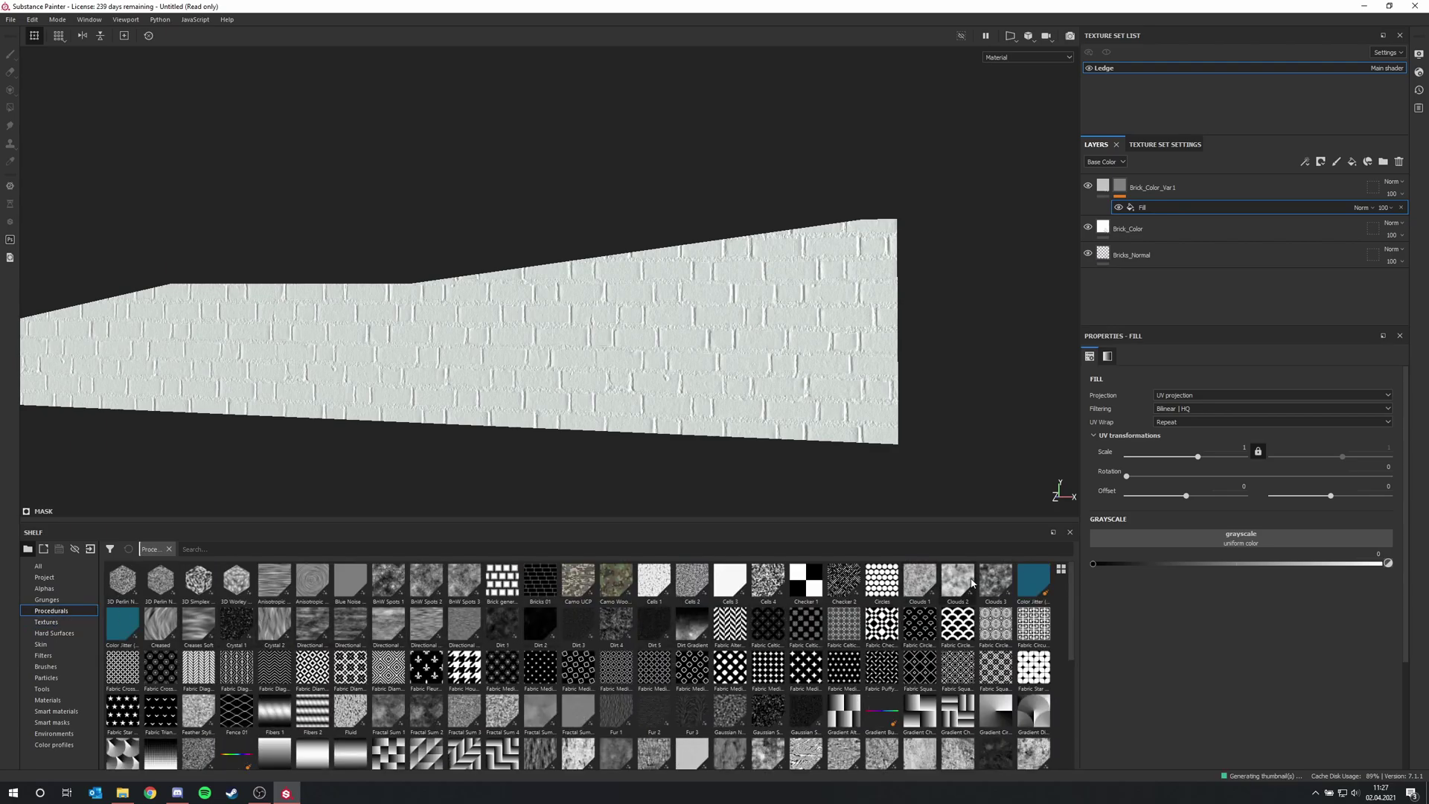
{"action": "mouse_move", "coordinate": [959, 582]}
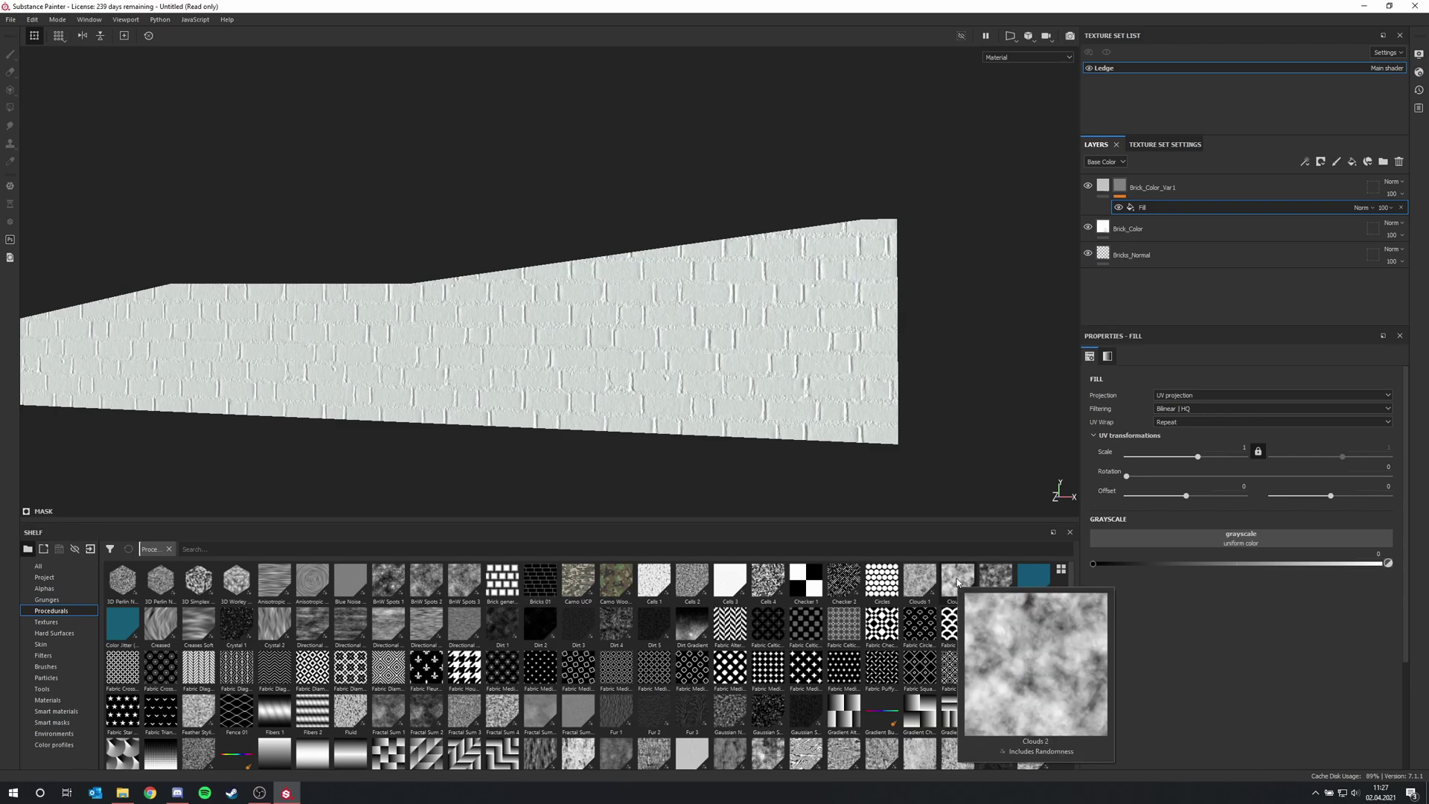
{"action": "left_click_drag", "start_coordinate": [958, 582], "coordinate": [1220, 542]}
{"action": "left_click_drag", "start_coordinate": [655, 327], "coordinate": [470, 350], "text": "alt"}
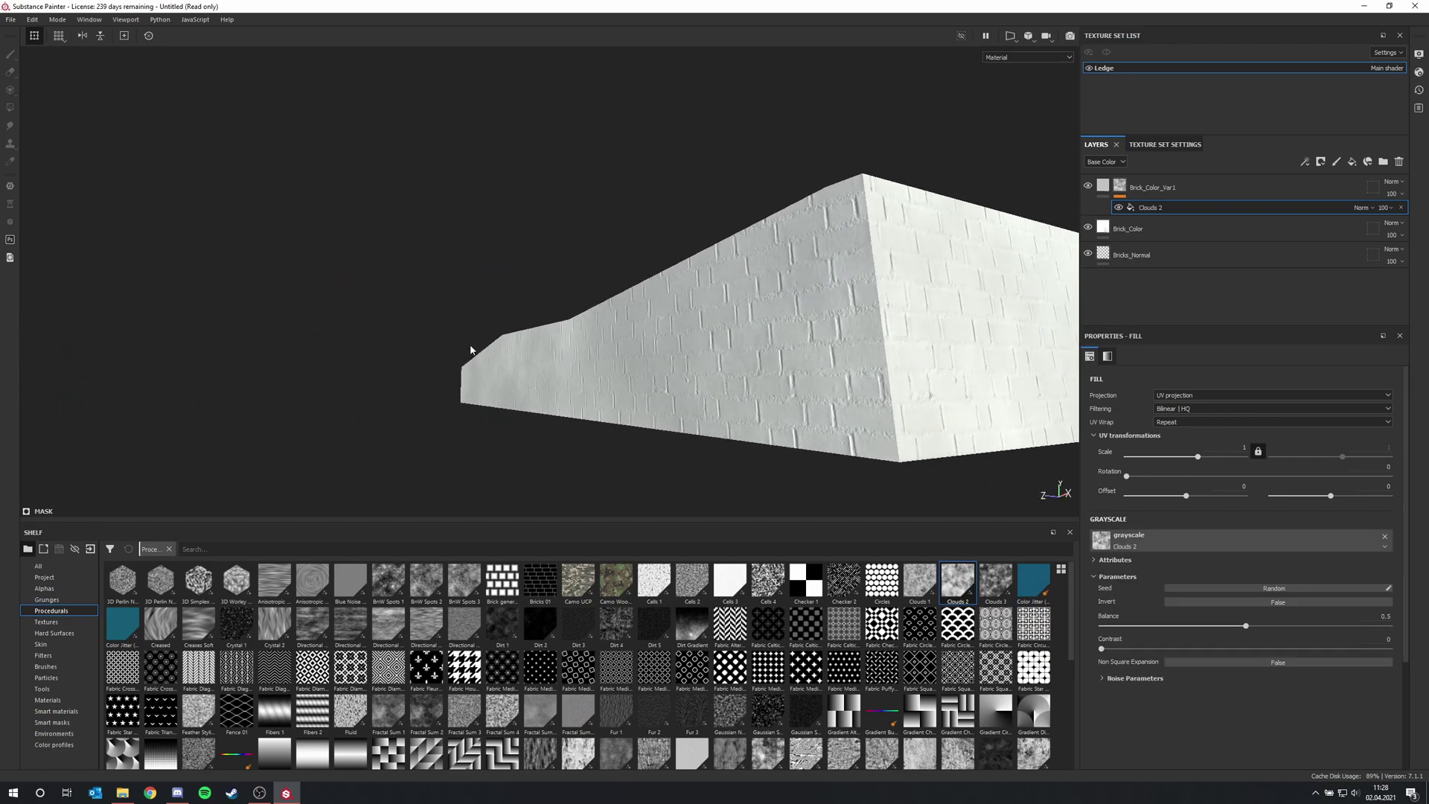
{"action": "left_click_drag", "start_coordinate": [618, 349], "coordinate": [802, 301], "text": "alt"}
Set the Clouds 2 mask's balance to 0.42 and contrast to 0.01, checking the wall from several angles
{"action": "left_click_drag", "start_coordinate": [1246, 626], "coordinate": [1222, 626]}
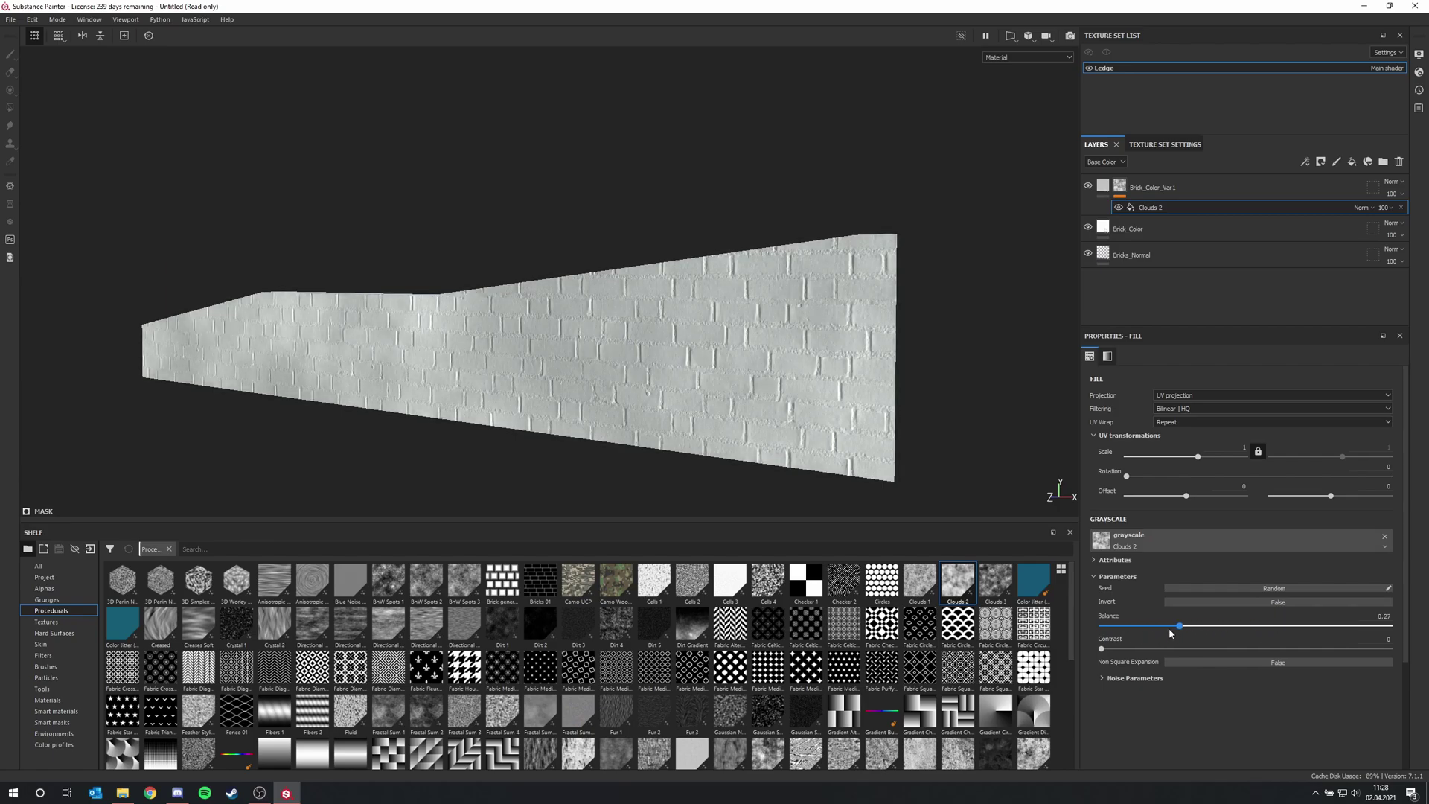
{"action": "mouse_move", "coordinate": [1102, 649]}
{"action": "left_mouse_down"}
{"action": "mouse_move", "coordinate": [1329, 658]}
{"action": "mouse_move", "coordinate": [1112, 665]}
{"action": "left_mouse_up"}
{"action": "left_click_drag", "start_coordinate": [1107, 665], "coordinate": [1103, 654]}
{"action": "left_click_drag", "start_coordinate": [768, 333], "coordinate": [630, 322], "text": "alt"}
{"action": "left_click_drag", "start_coordinate": [483, 390], "coordinate": [568, 394], "text": "alt"}
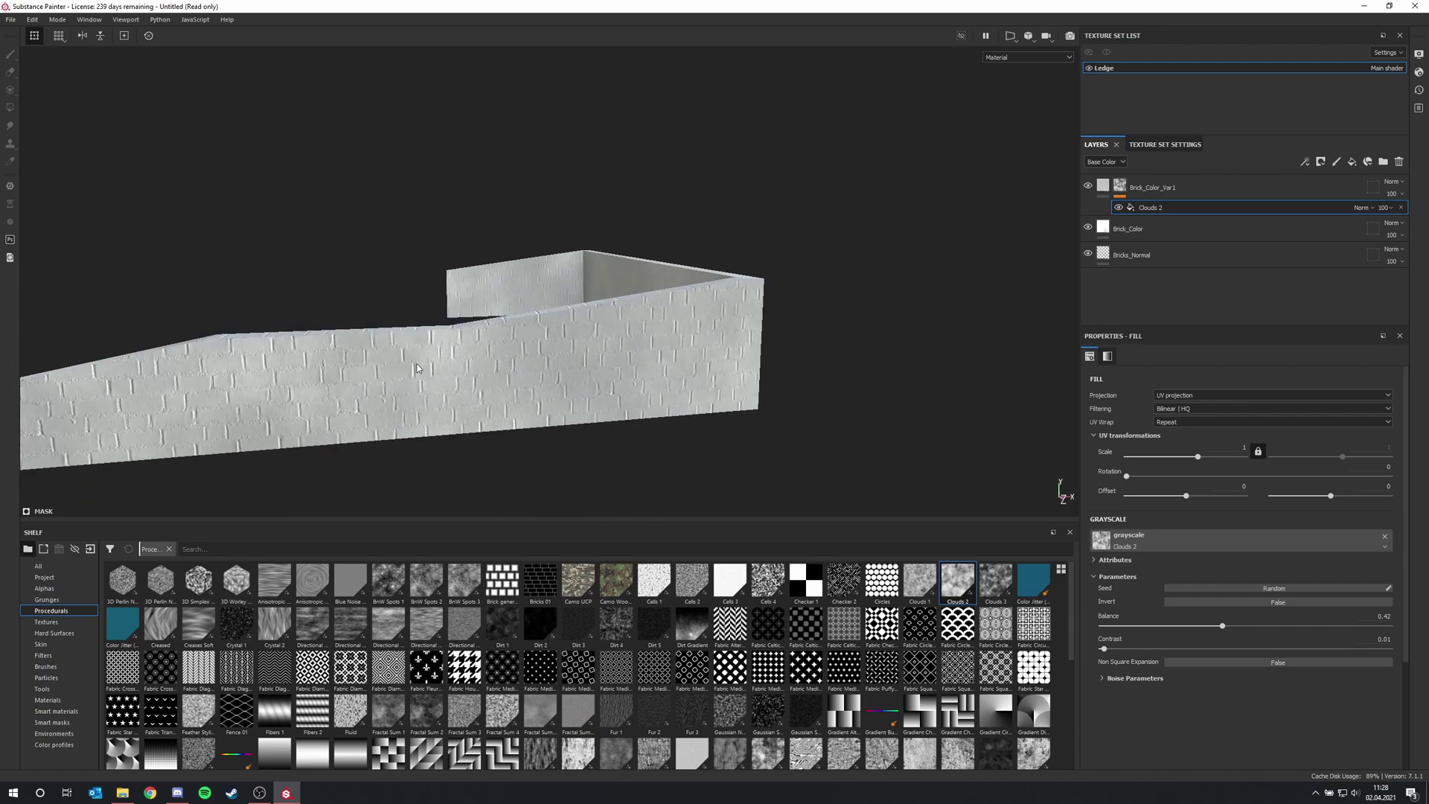
Darken the Brick_Color layer's base color to a light gray with a value of about 0.7 and inspect the wall
{"action": "left_click", "coordinate": [1161, 229]}
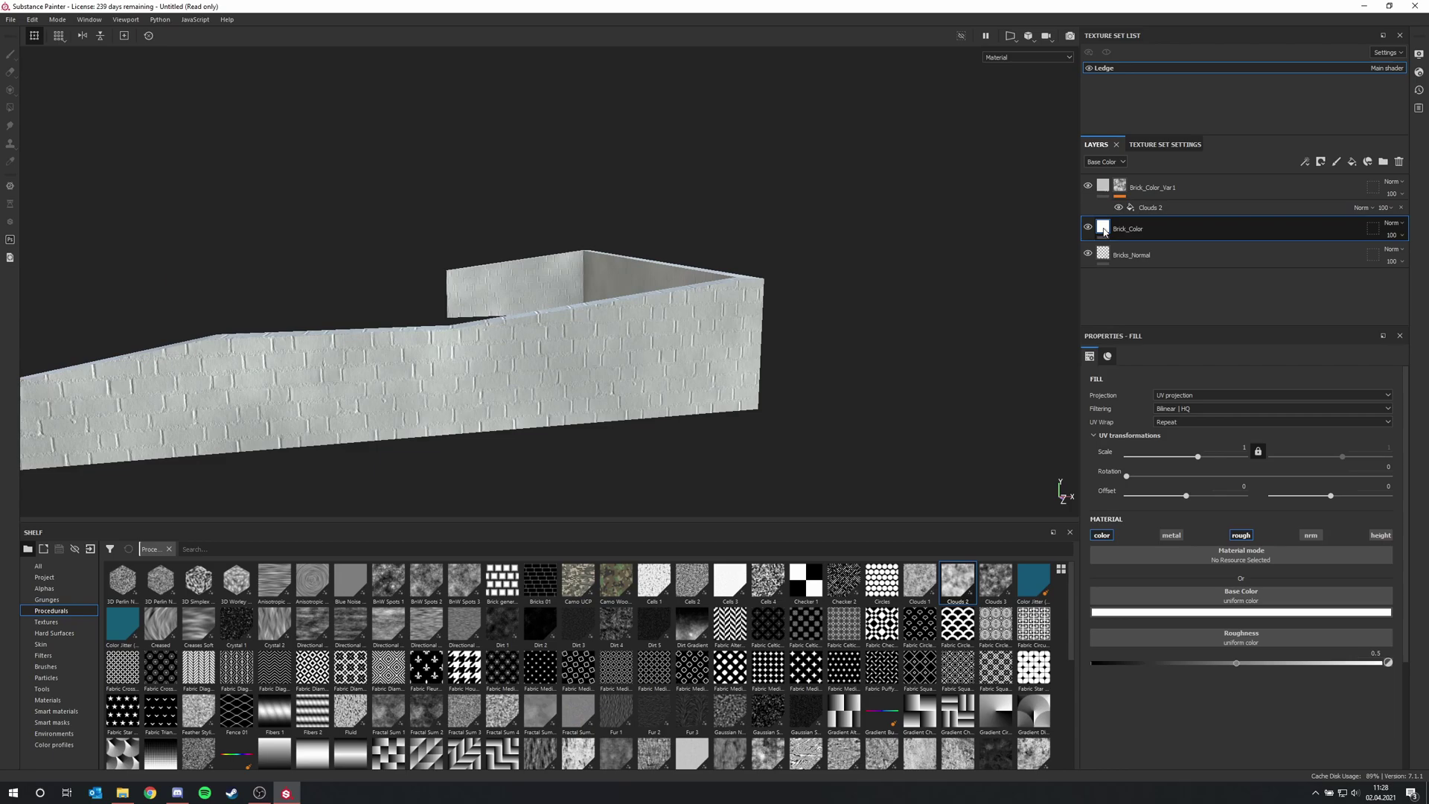
{"action": "left_click", "coordinate": [1214, 616]}
{"action": "left_click_drag", "start_coordinate": [1355, 639], "coordinate": [1359, 653]}
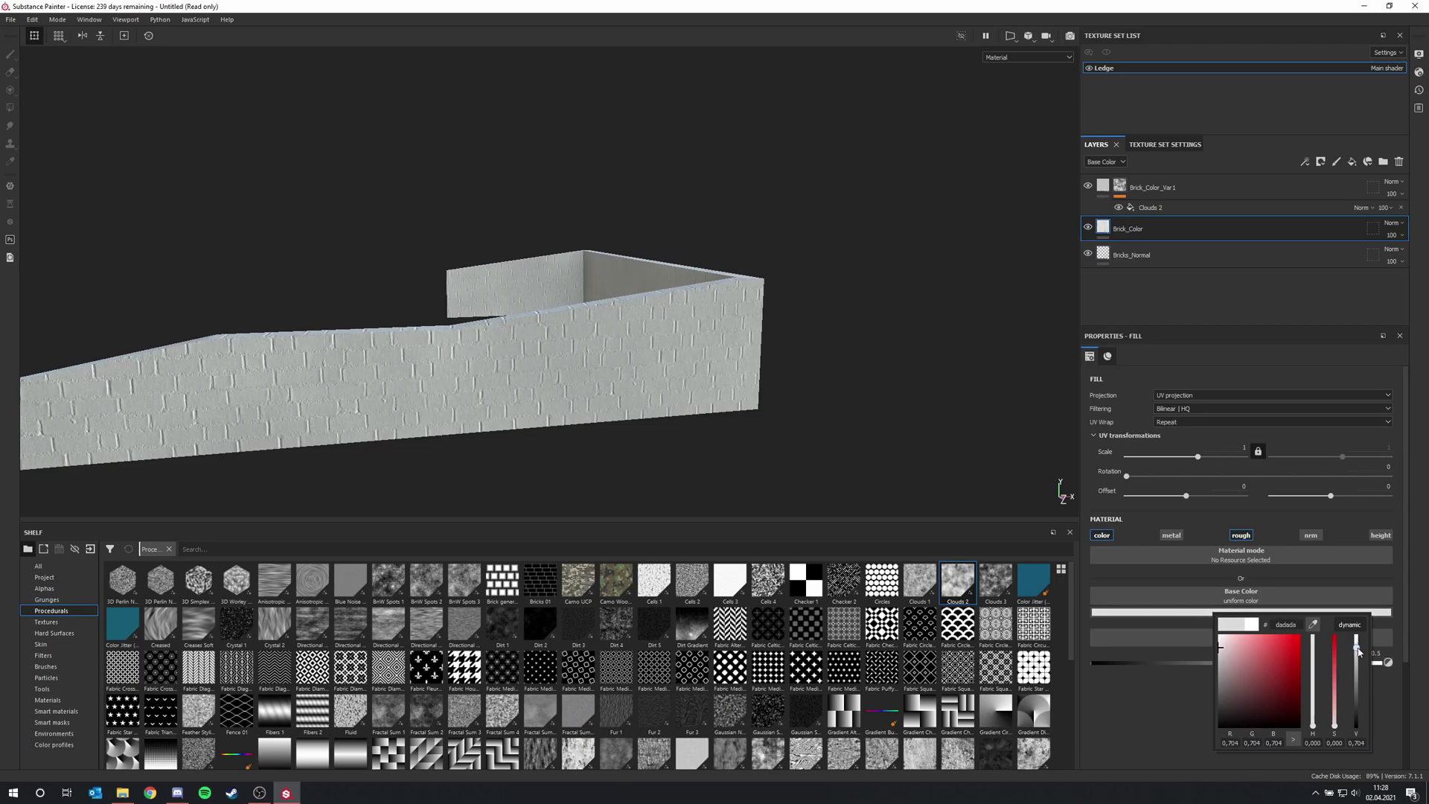
{"action": "left_click", "coordinate": [1134, 737]}
{"action": "left_click_drag", "start_coordinate": [707, 362], "coordinate": [594, 367], "text": "alt"}
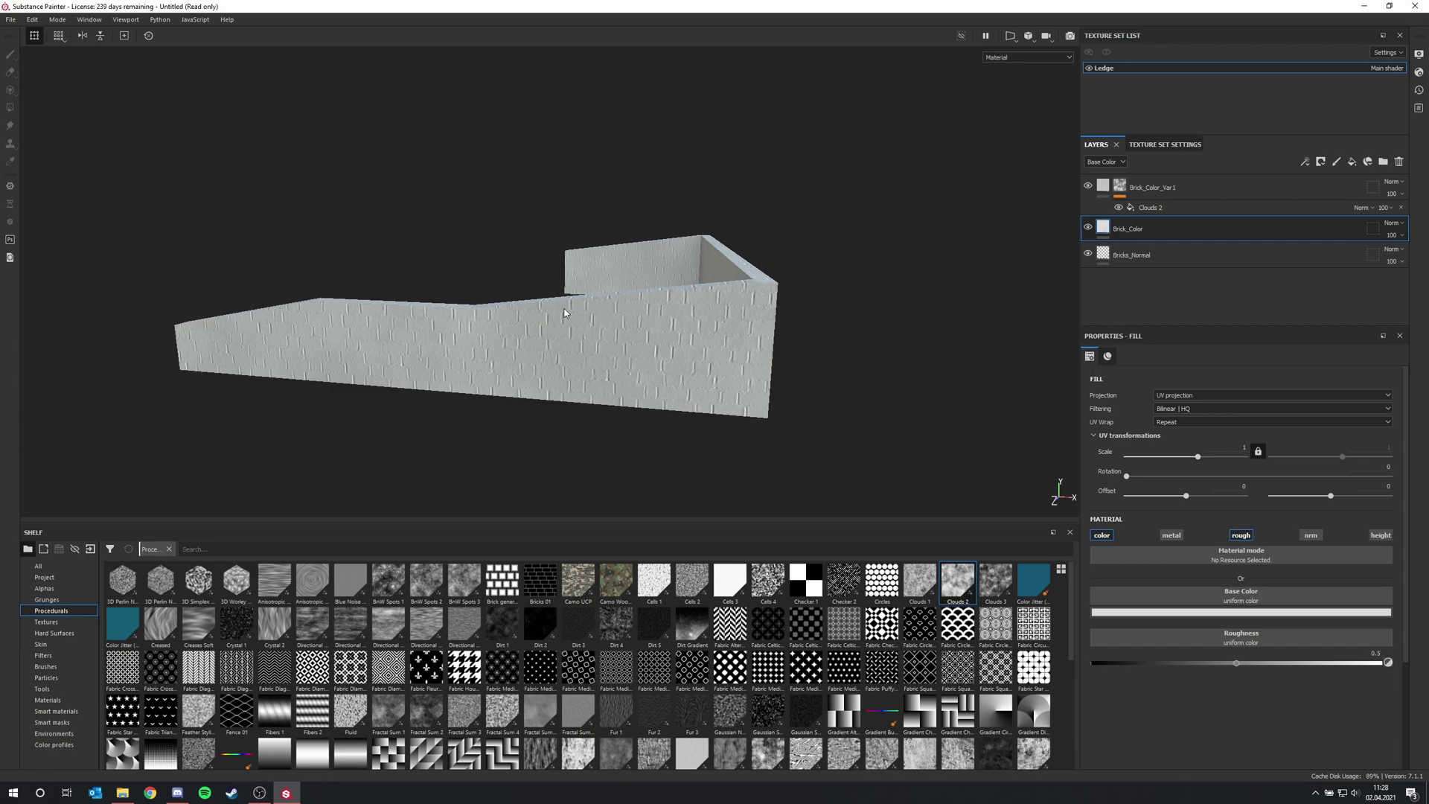
{"action": "left_click_drag", "start_coordinate": [542, 315], "coordinate": [665, 324], "text": "alt"}
{"action": "left_click_drag", "start_coordinate": [577, 380], "coordinate": [674, 346], "text": "alt"}
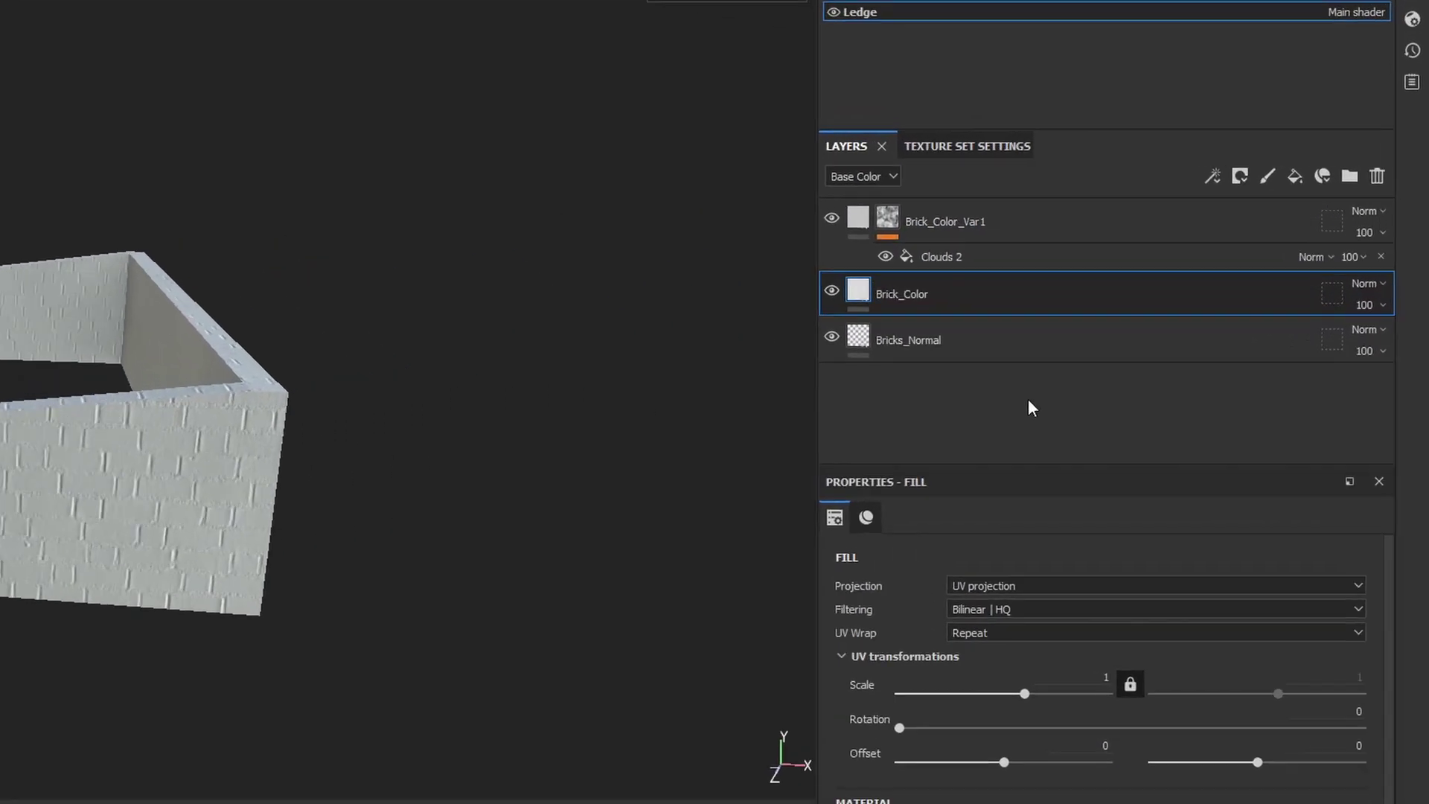
Add a layer folder named Bricks and place it above Brick_Color_Var1 in the stack
{"action": "left_click", "coordinate": [1345, 179]}
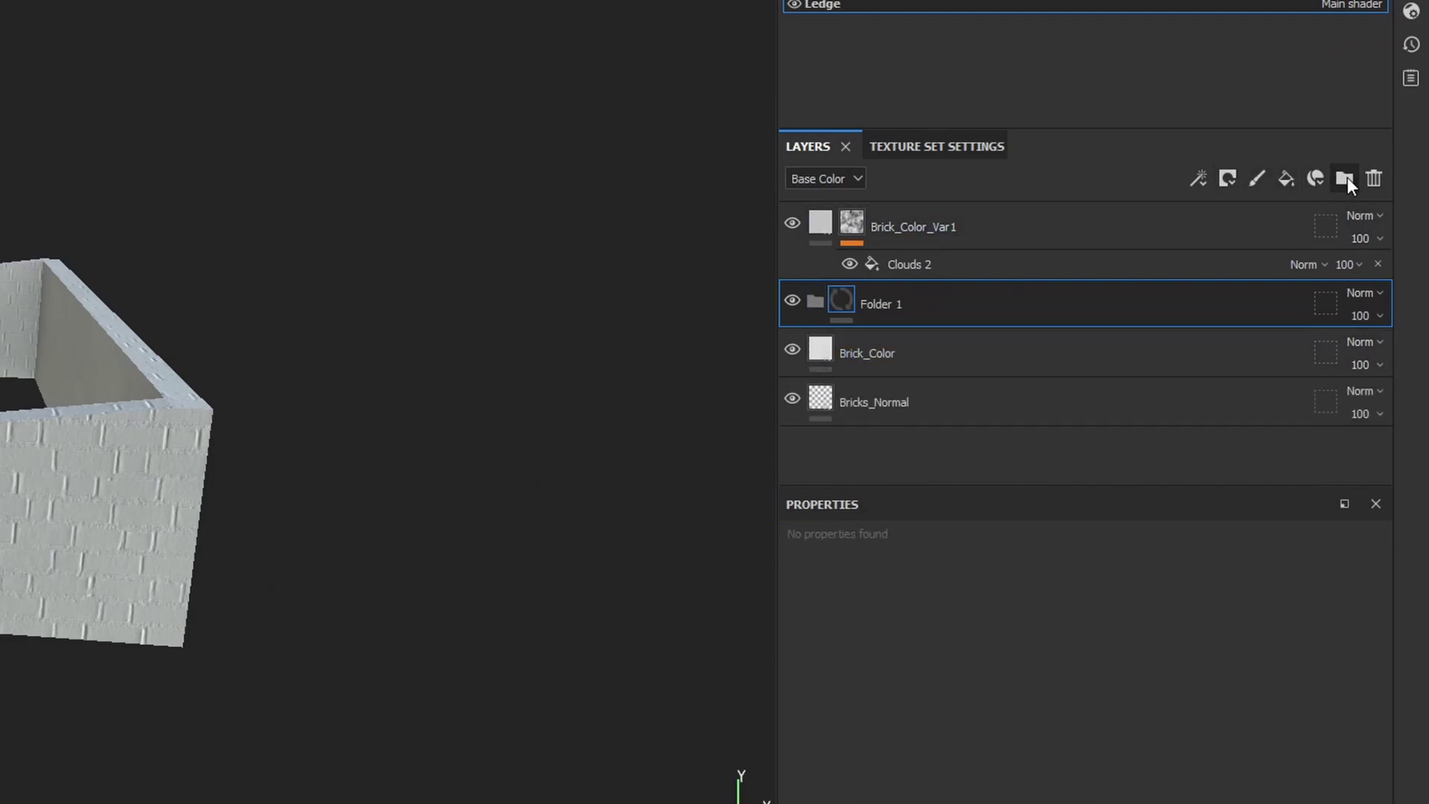
{"action": "double_click", "coordinate": [903, 302]}
{"action": "type", "text": "Bricks"}
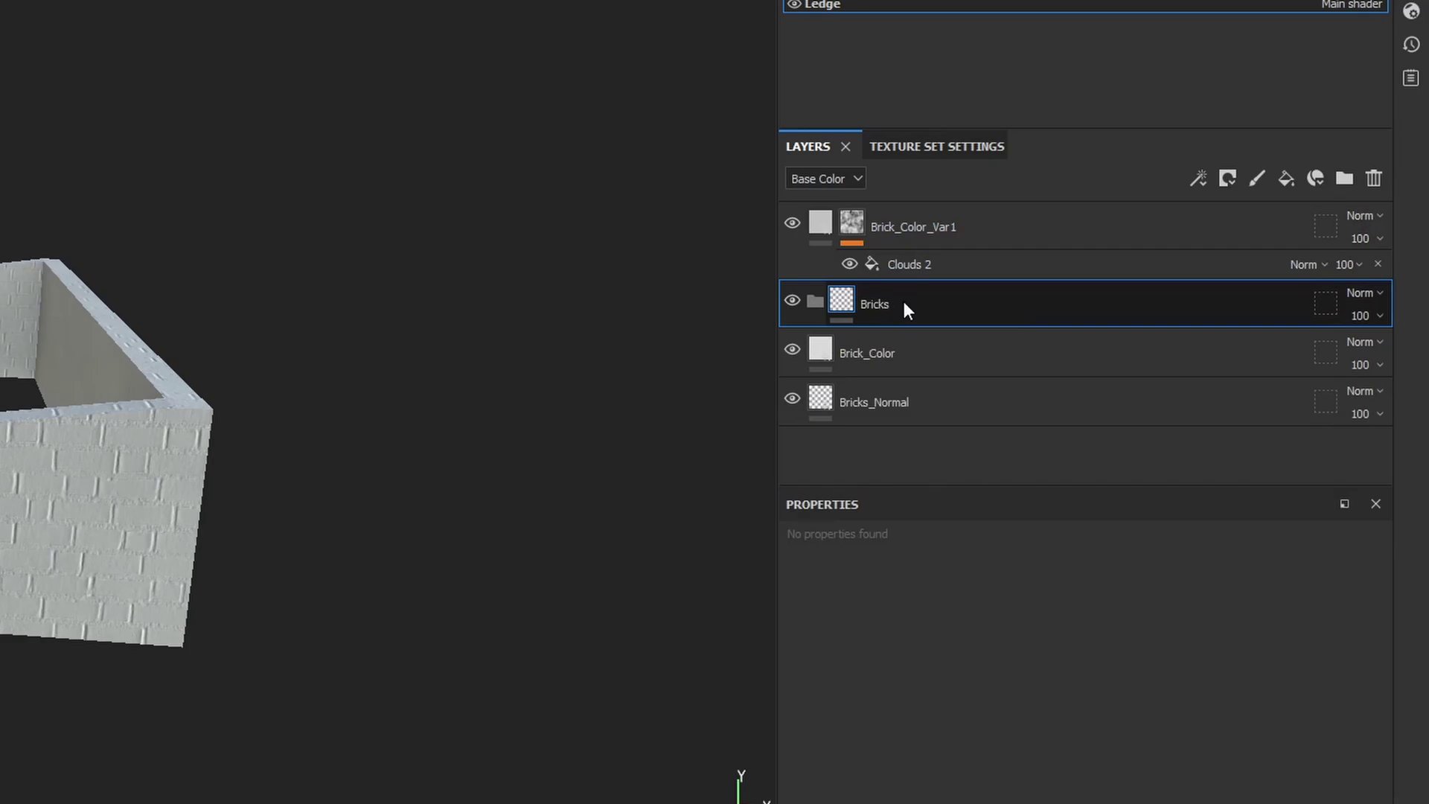
{"action": "left_click_drag", "start_coordinate": [885, 314], "coordinate": [868, 214]}
Move the Bricks_Normal, Brick_Color and Brick_Color_Var1 layers into the Bricks folder and collapse it
{"action": "left_click", "coordinate": [883, 400]}
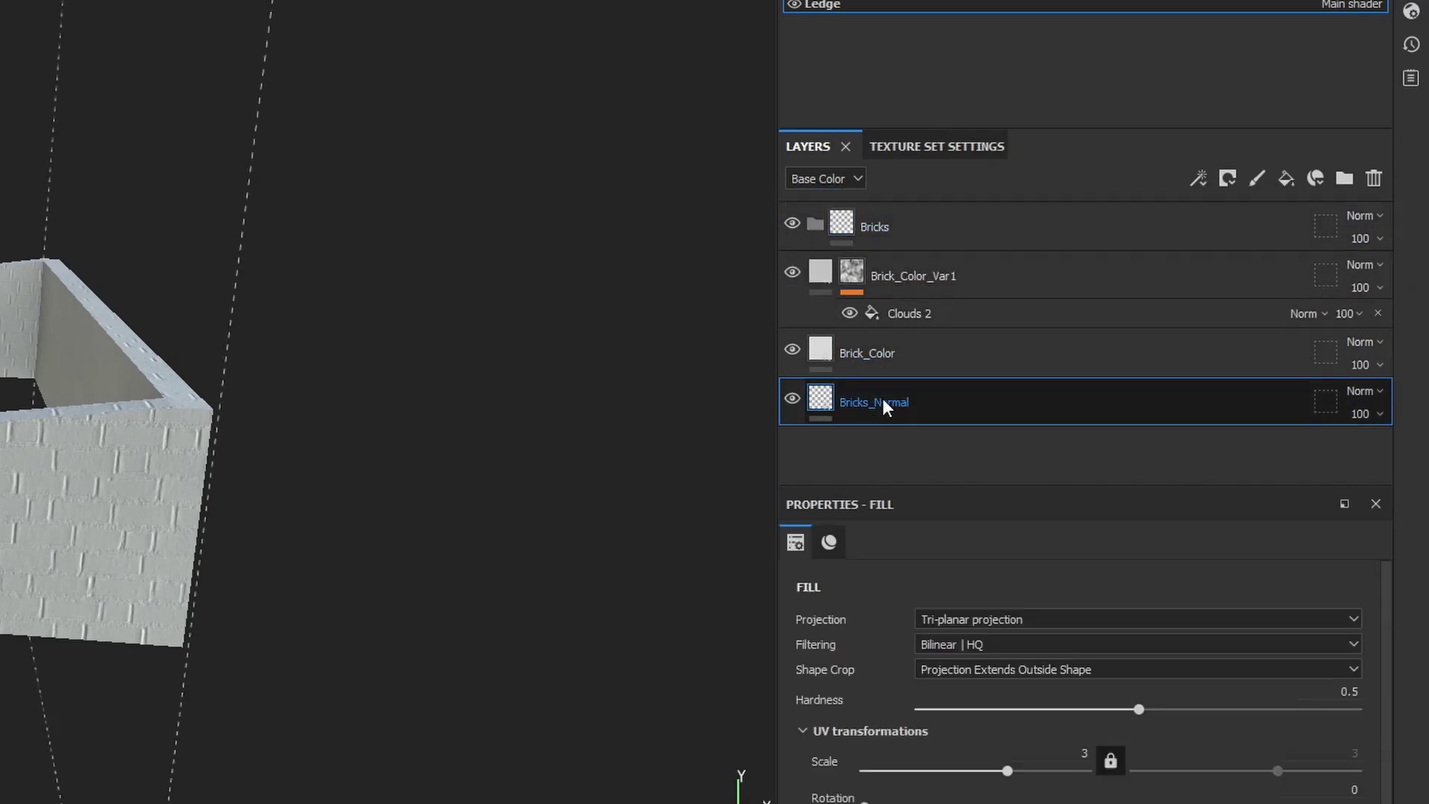
{"action": "left_click", "coordinate": [883, 355], "text": "ctrl"}
{"action": "left_click", "coordinate": [899, 278], "text": "ctrl"}
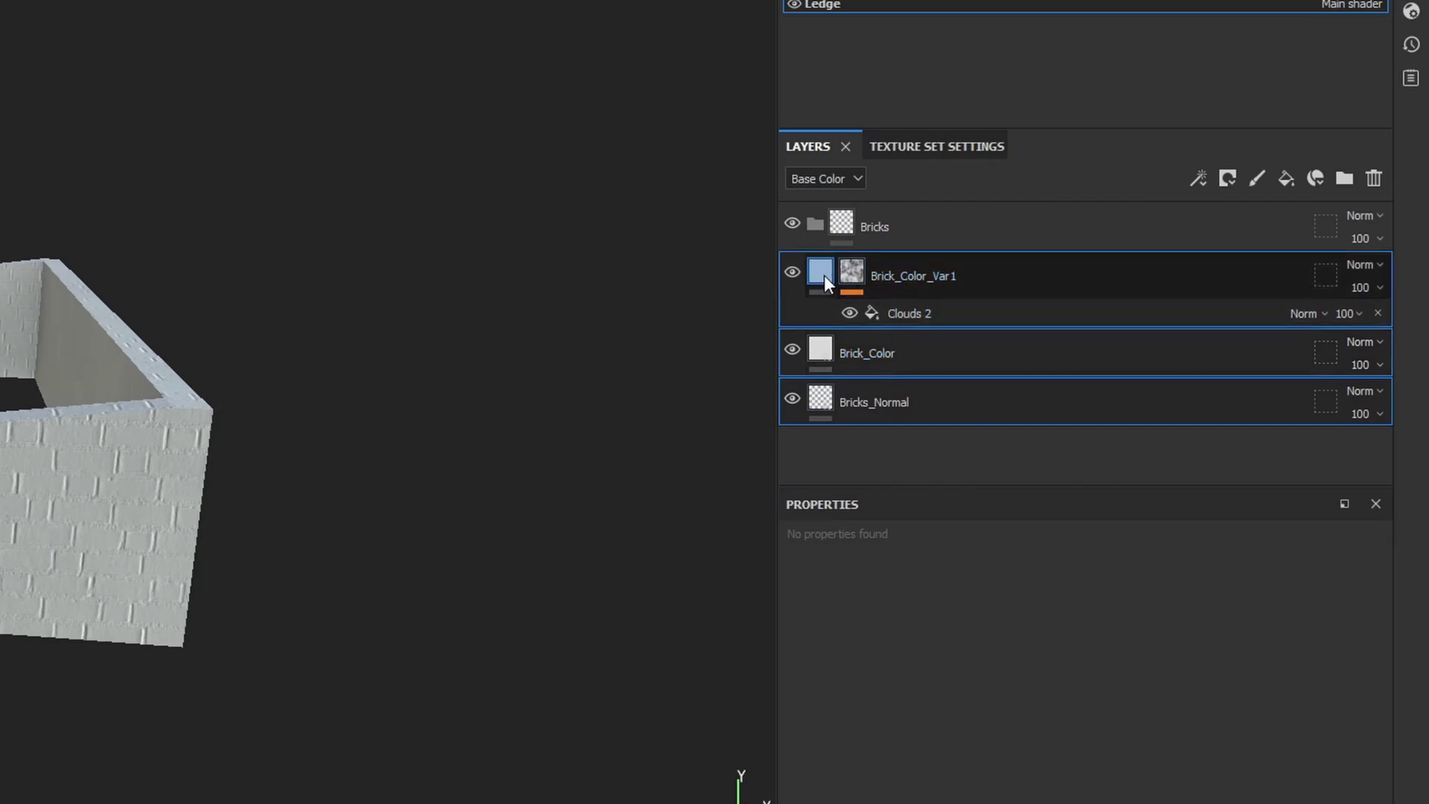
{"action": "left_click_drag", "start_coordinate": [900, 284], "coordinate": [896, 223]}
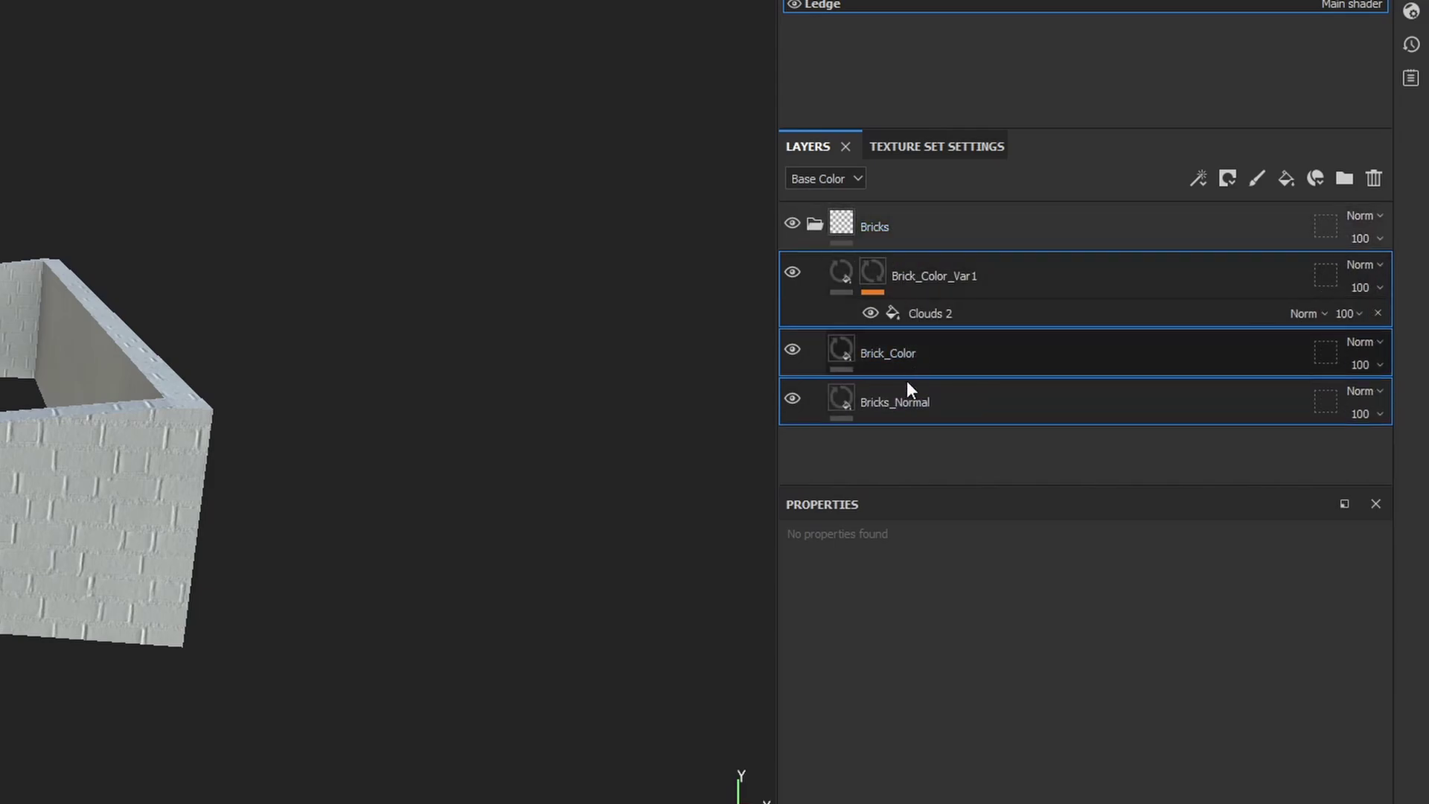
{"action": "left_click", "coordinate": [814, 225]}
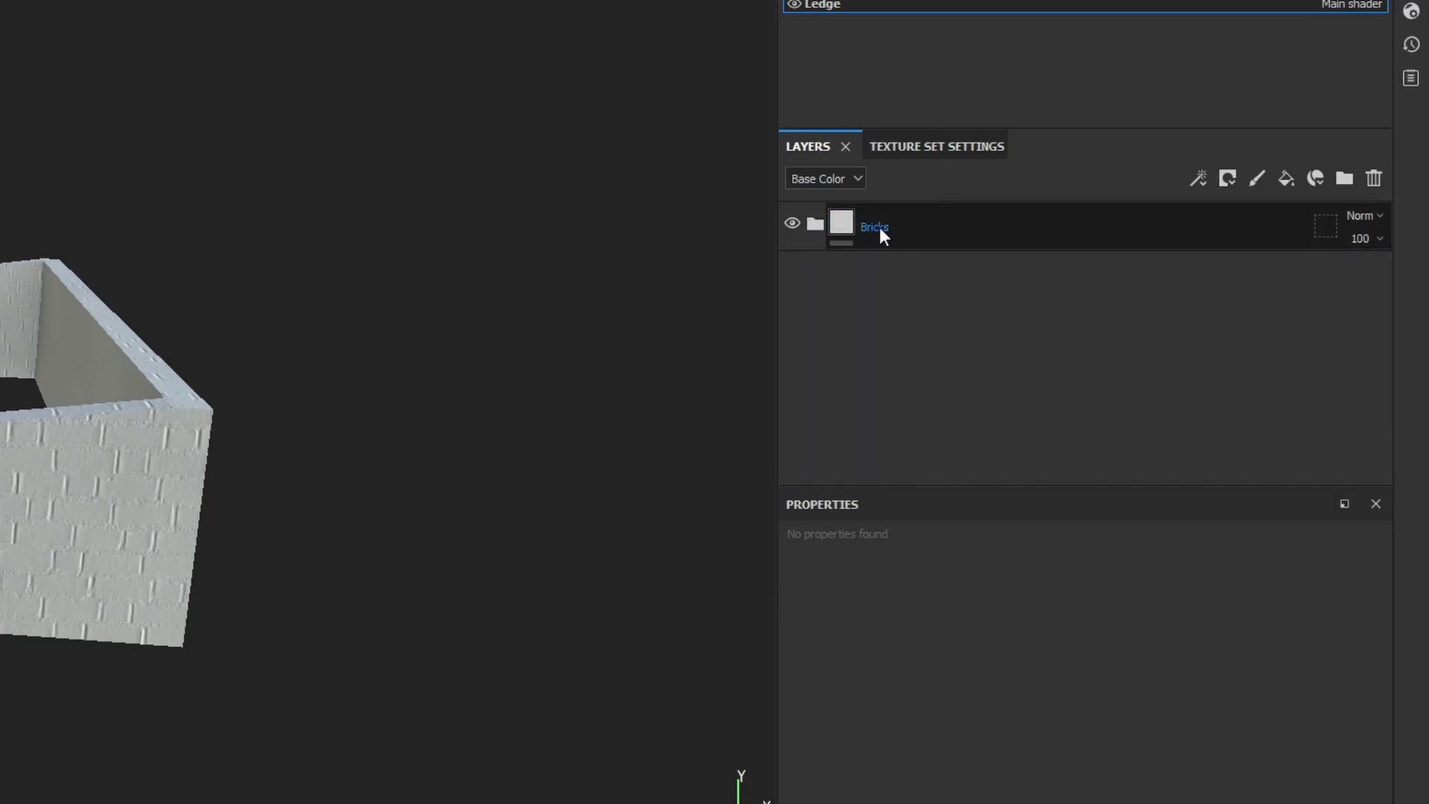
Compare the wall with the Brick_Color and Brick_Color_Var1 layers hidden and shown, leaving both visible and the Bricks folder collapsed
{"action": "left_click", "coordinate": [815, 222]}
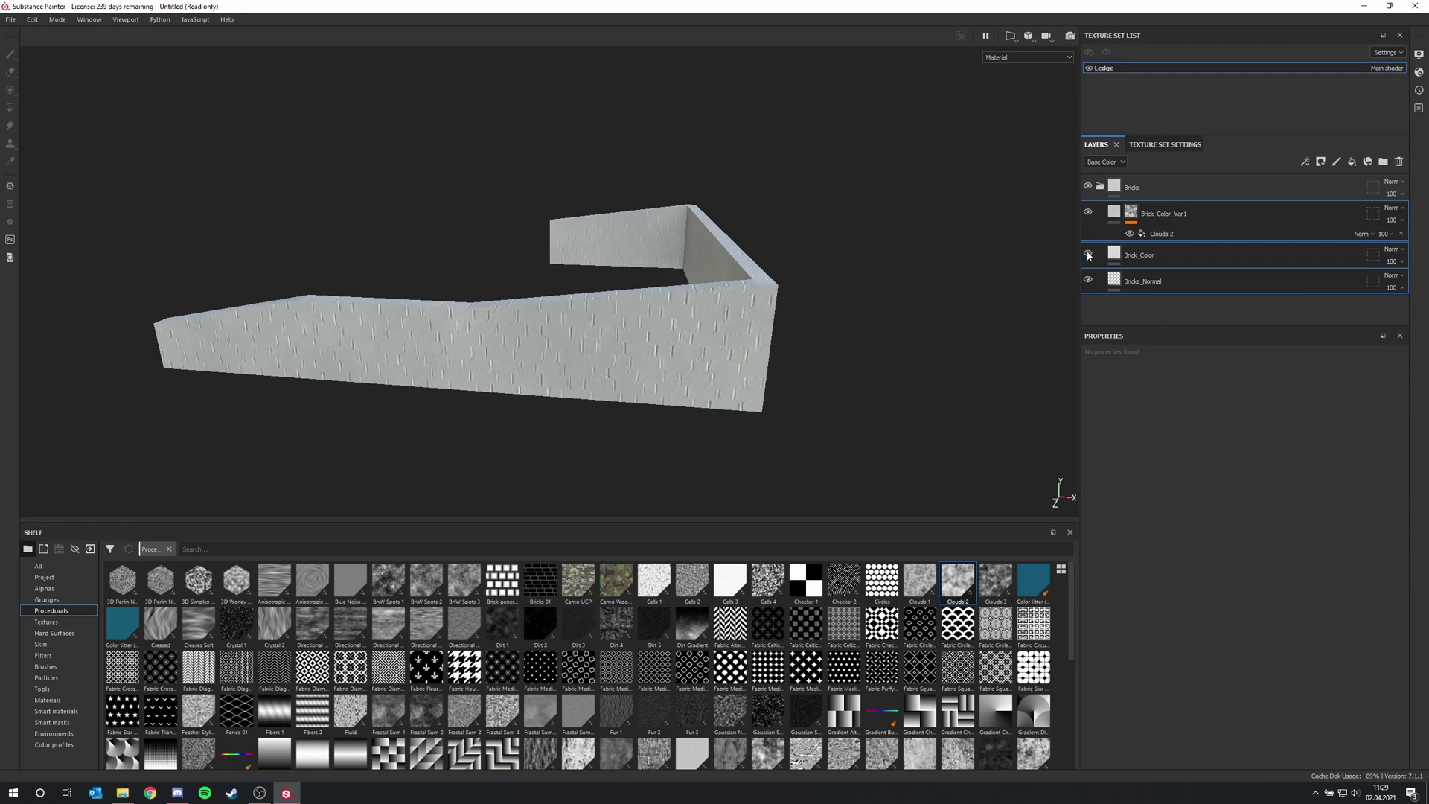
{"action": "left_click", "coordinate": [1088, 255]}
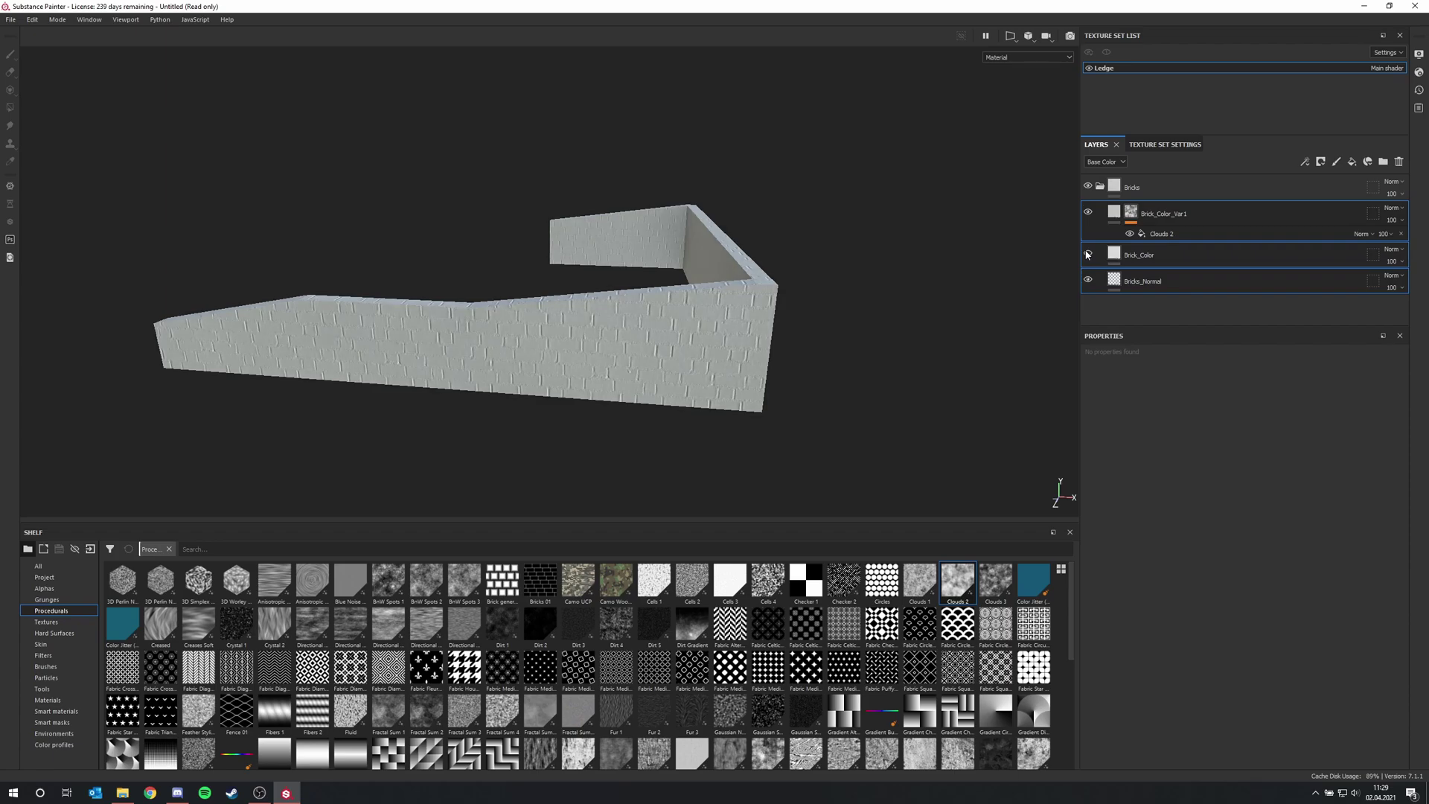
{"action": "left_click", "coordinate": [1088, 214]}
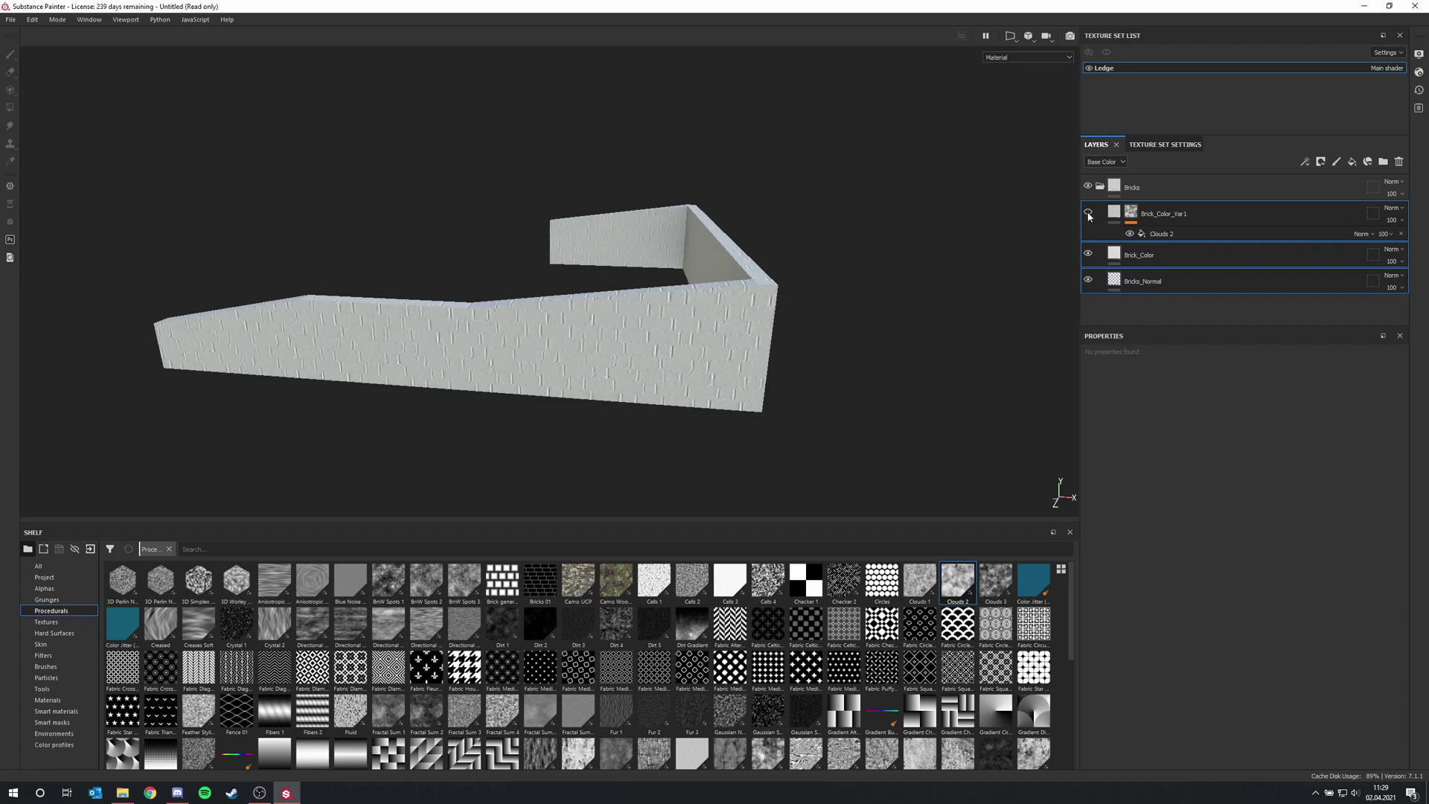
{"action": "left_click", "coordinate": [1089, 214]}
{"action": "left_click", "coordinate": [1097, 189]}
{"action": "left_click", "coordinate": [1099, 187]}
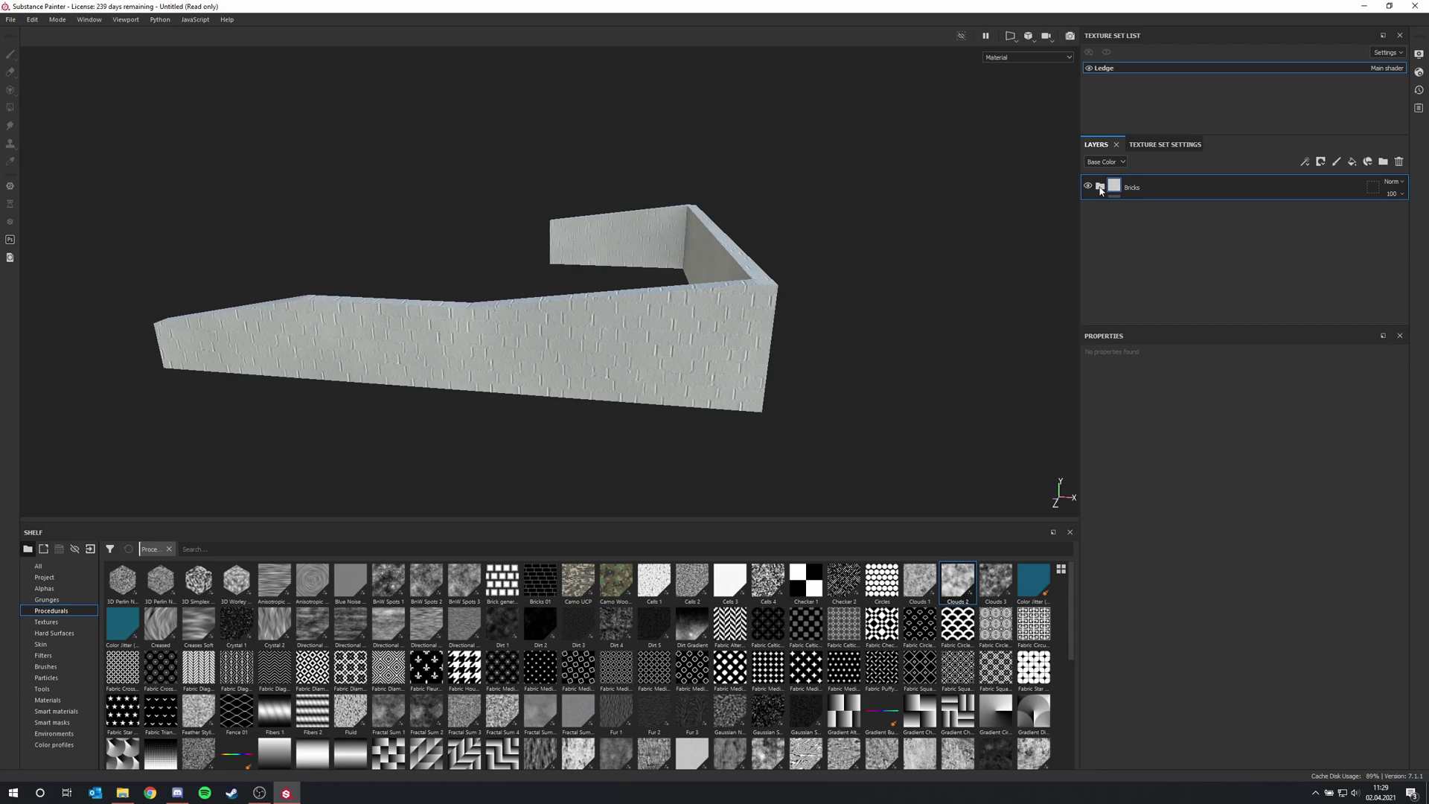
{"action": "left_click_drag", "start_coordinate": [606, 320], "coordinate": [520, 322], "text": "alt"}
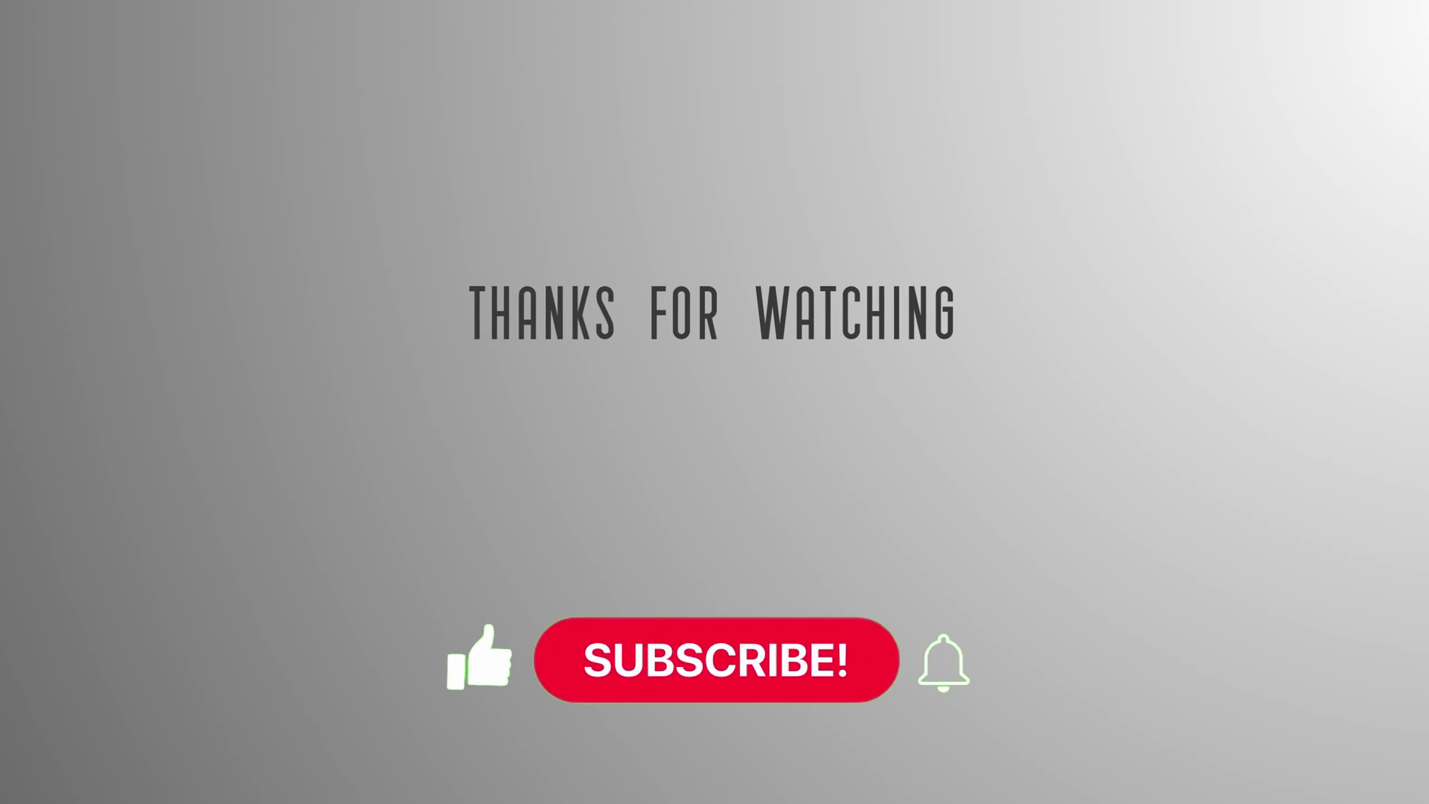